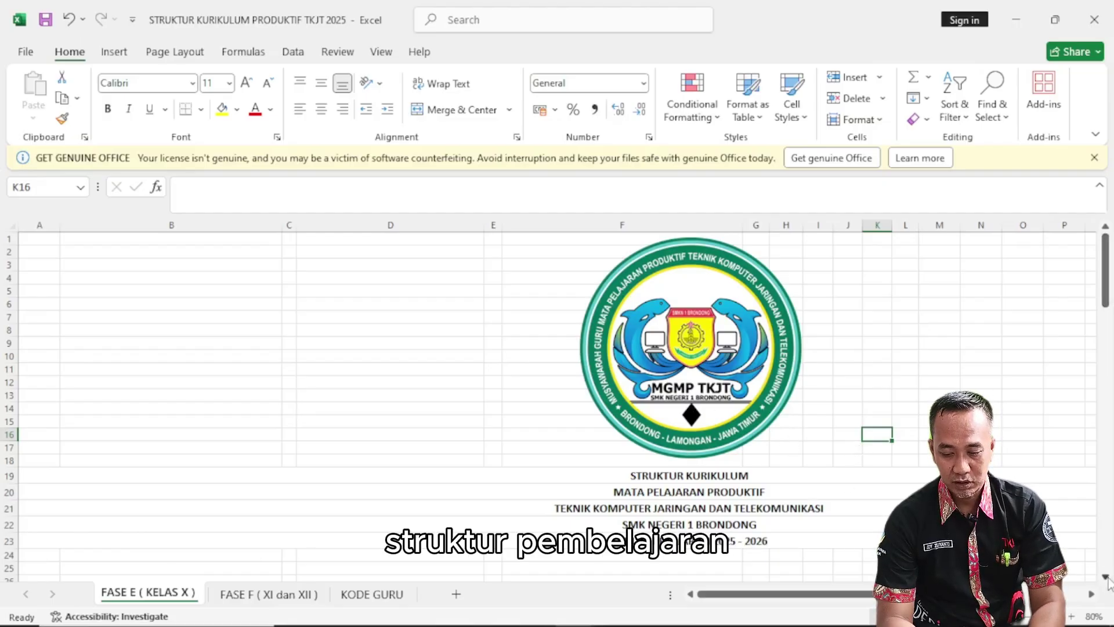
- Go to the class X curriculum table on the FASE E sheet and enlarge the view to 100% from its first column
scroll(1108, 582, "down", 3)
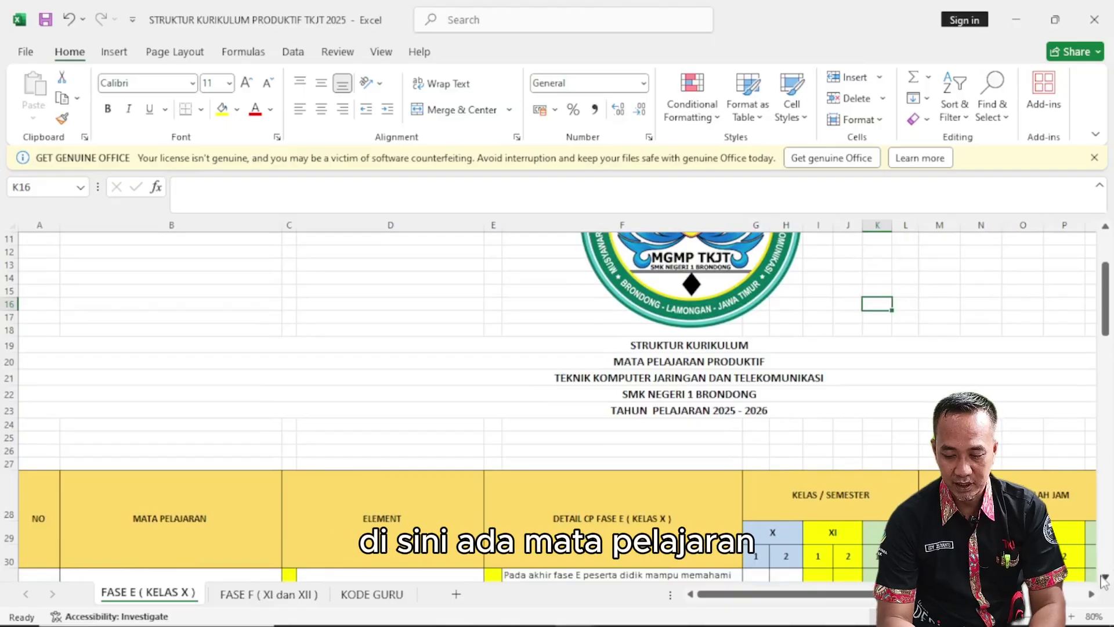
scroll(1105, 580, "down", 2)
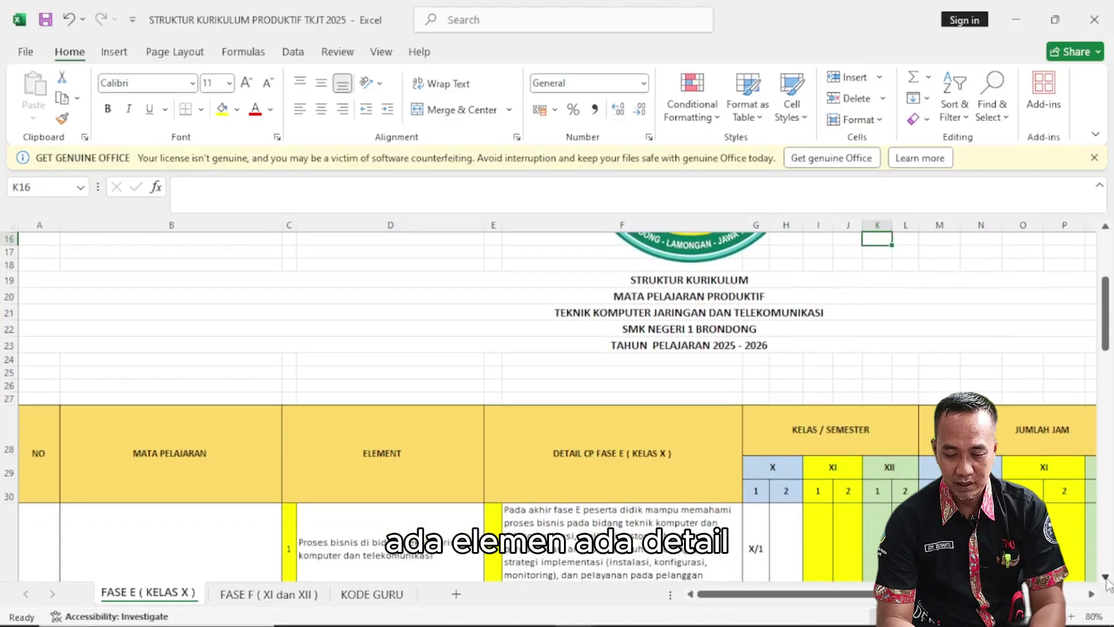
scroll(1105, 581, "down", 2)
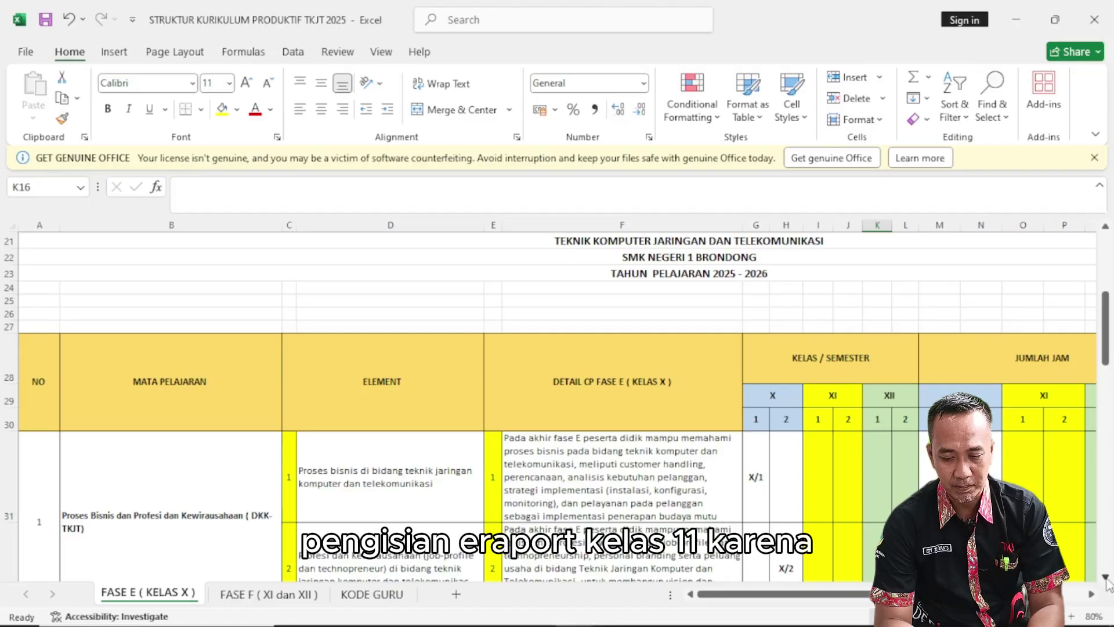
scroll(1109, 584, "down", 2)
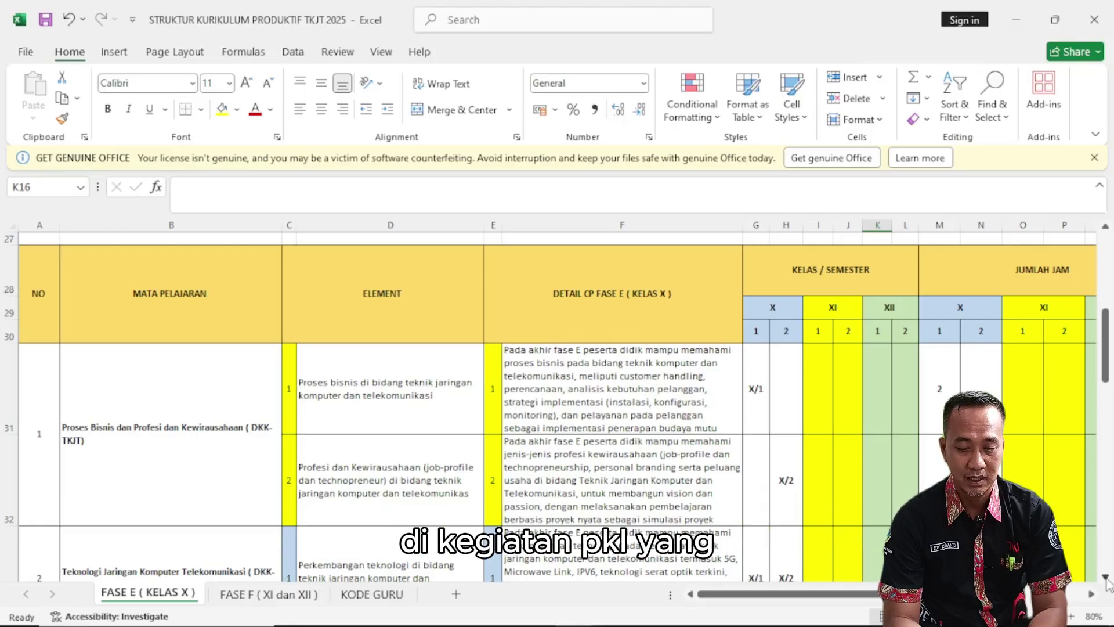
left_click(1105, 577)
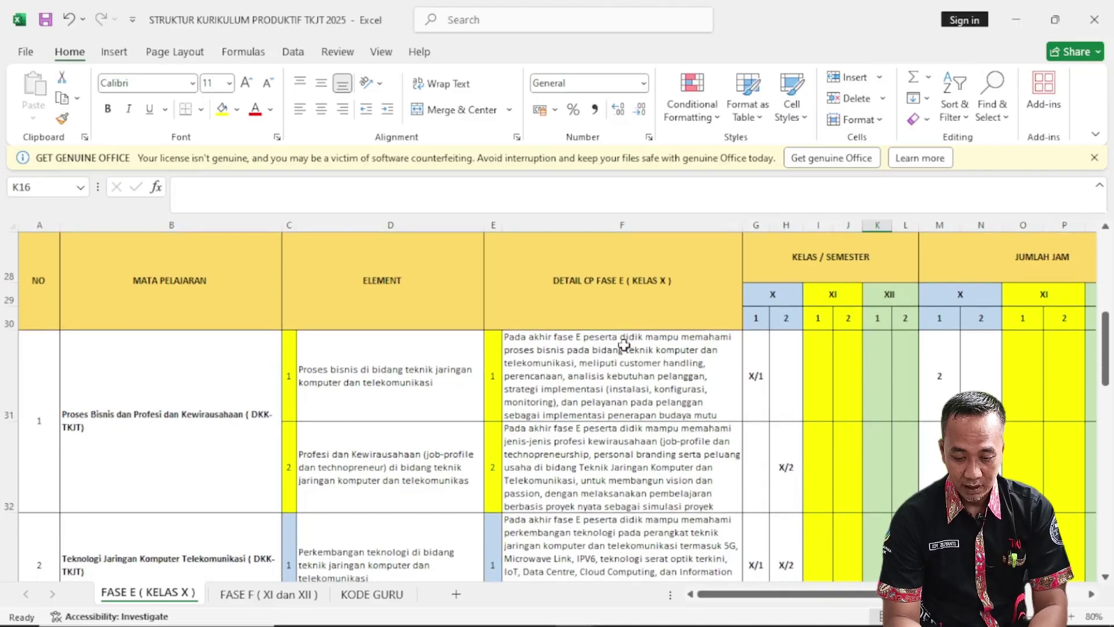
left_click(1071, 617)
left_click(1071, 617)
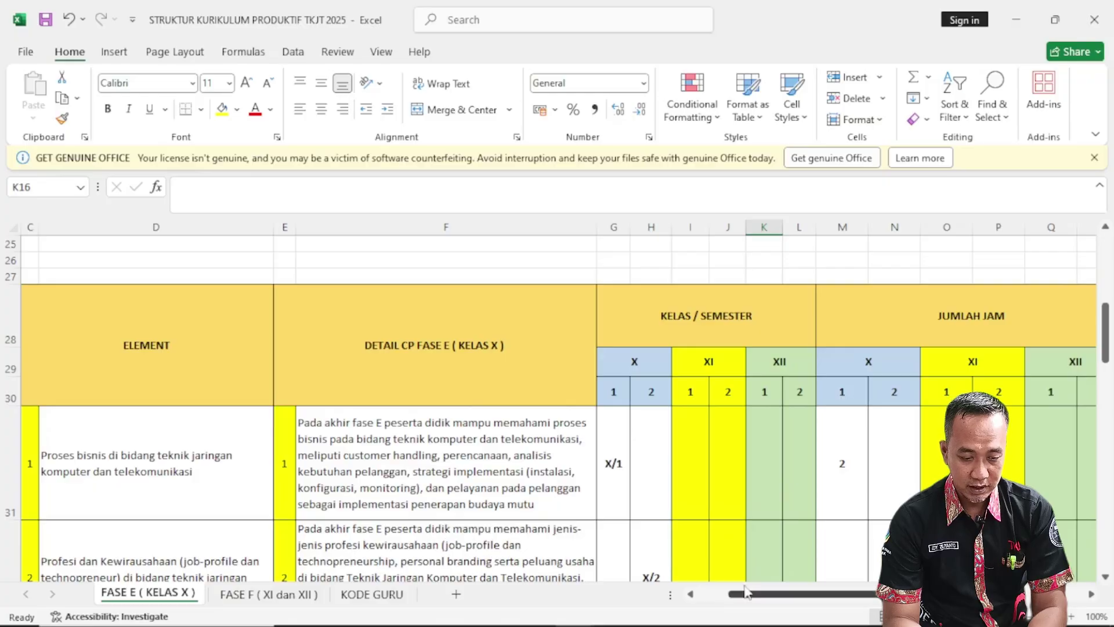
left_click(690, 595)
left_click(691, 595)
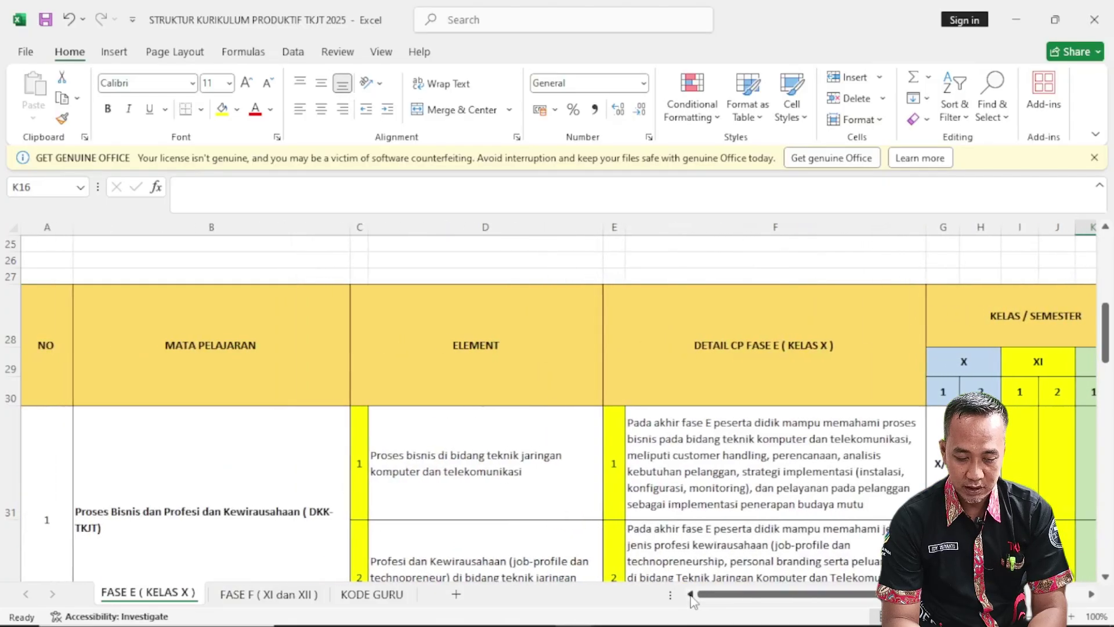
- Review the first subject, Proses Bisnis dan Profesi dan Kewirausahaan, through its element, CP detail and semester 1 and 2 cells
left_click(241, 535)
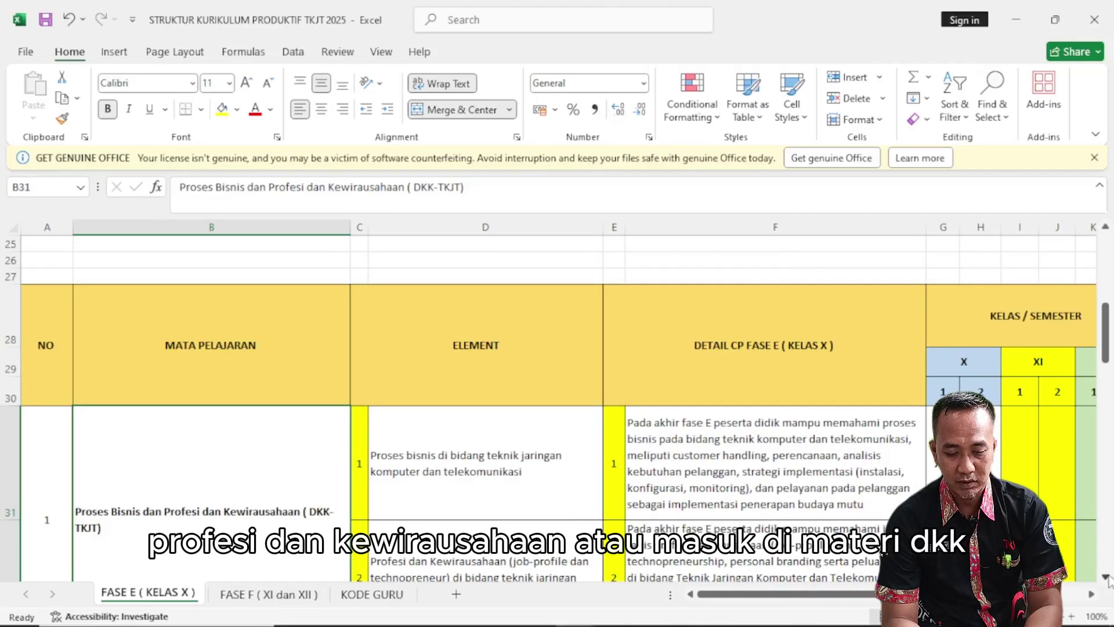
scroll(1109, 581, "down", 2)
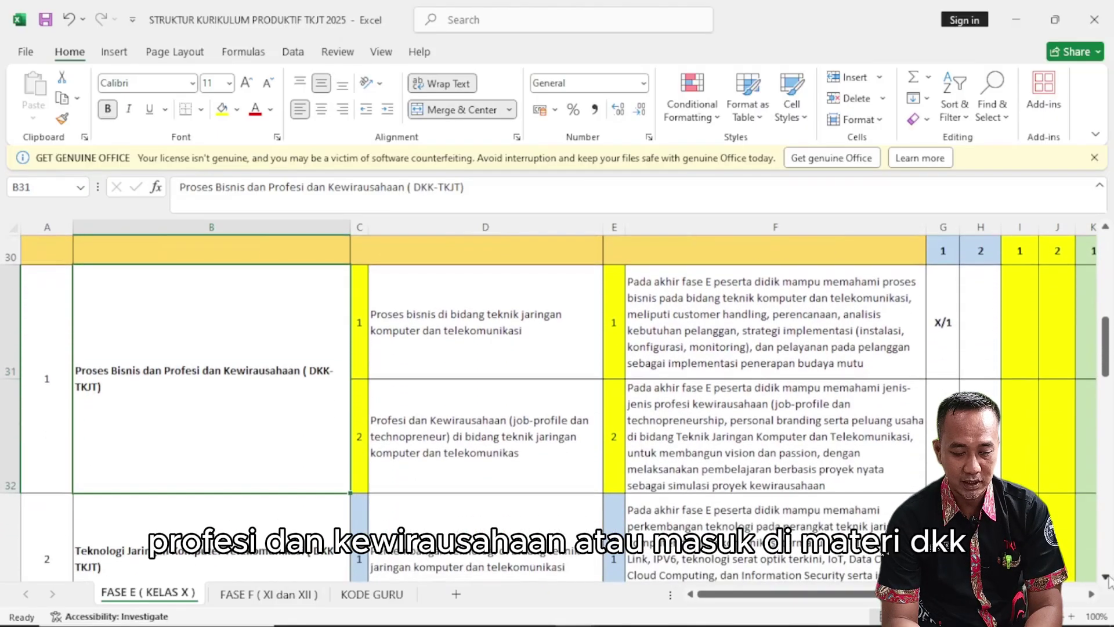
left_click(540, 353)
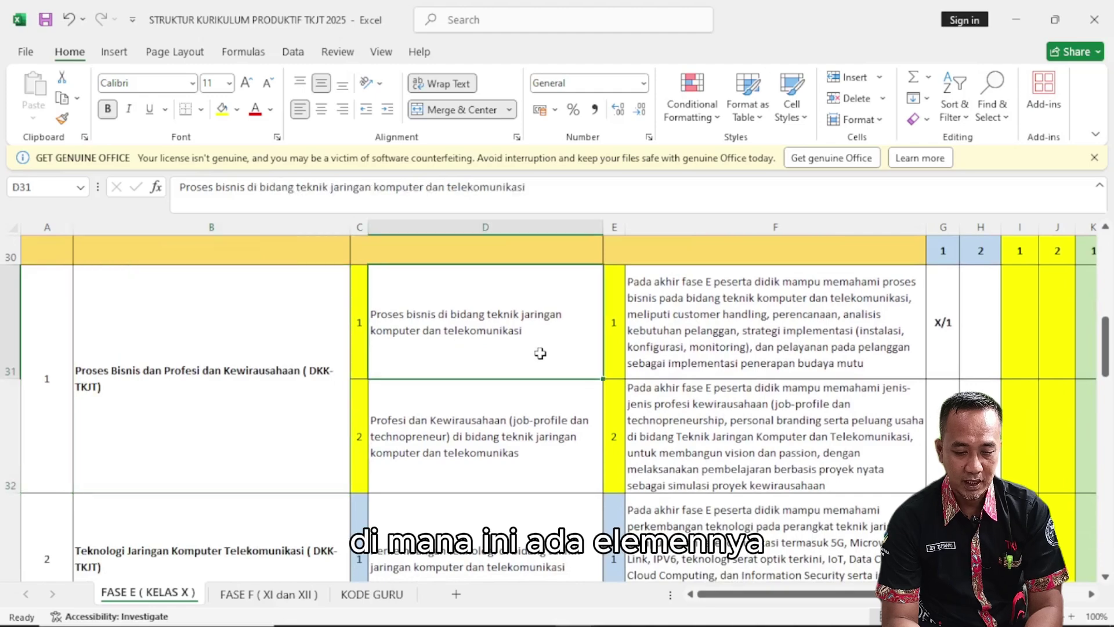
left_click(671, 350)
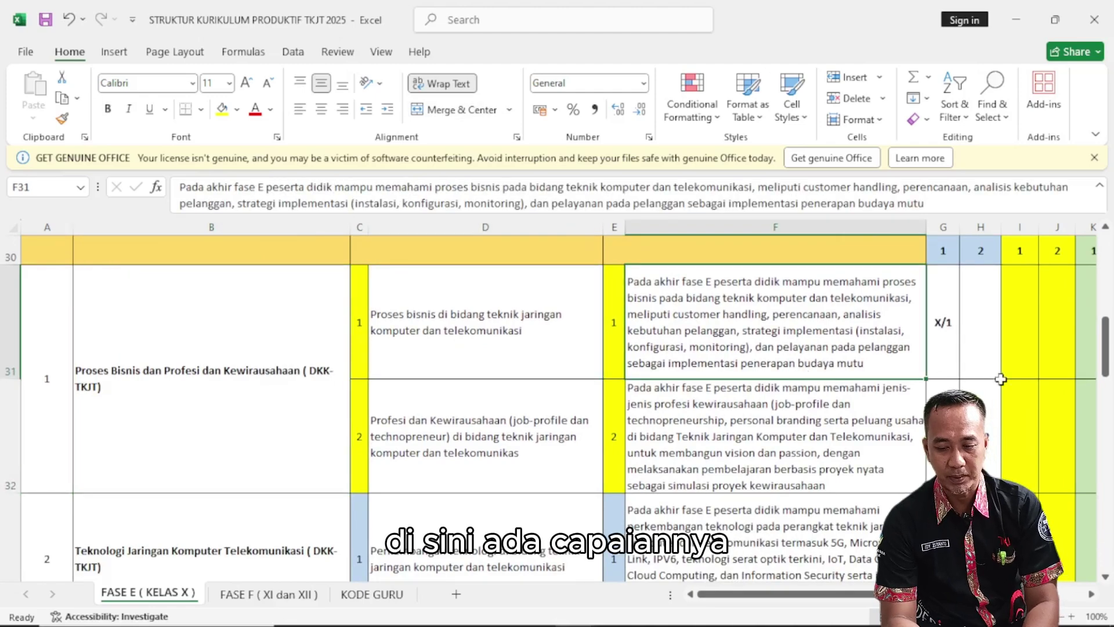
left_click(947, 364)
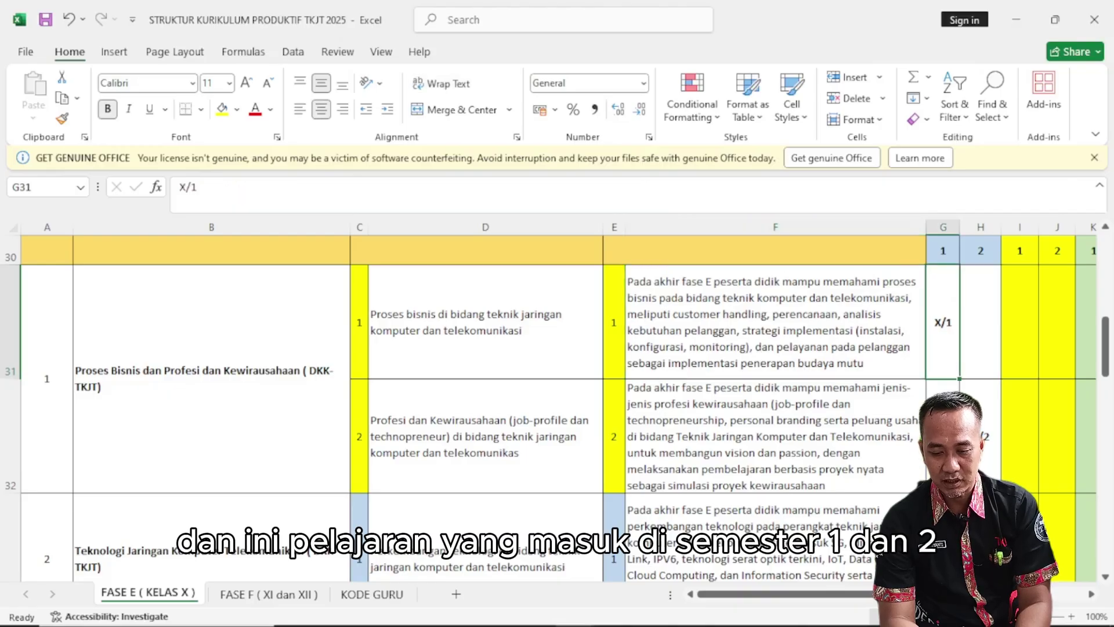
left_click(976, 439)
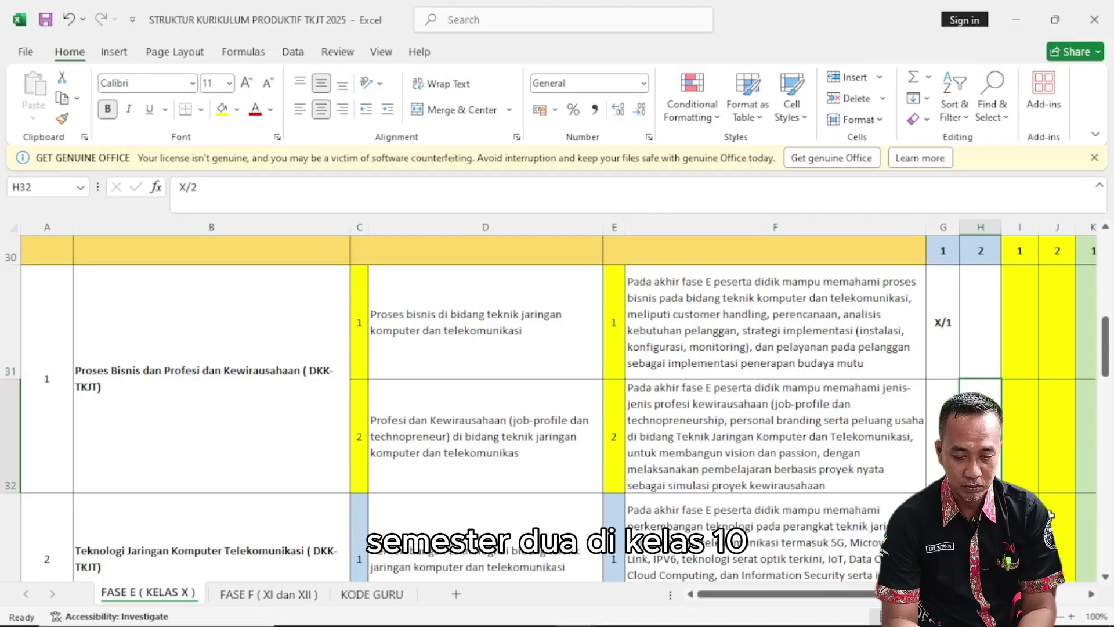
- Review the second subject, Teknologi Jaringan Komputer Telekomunikasi, through its CP detail and both class X semester cells
left_click(1105, 578)
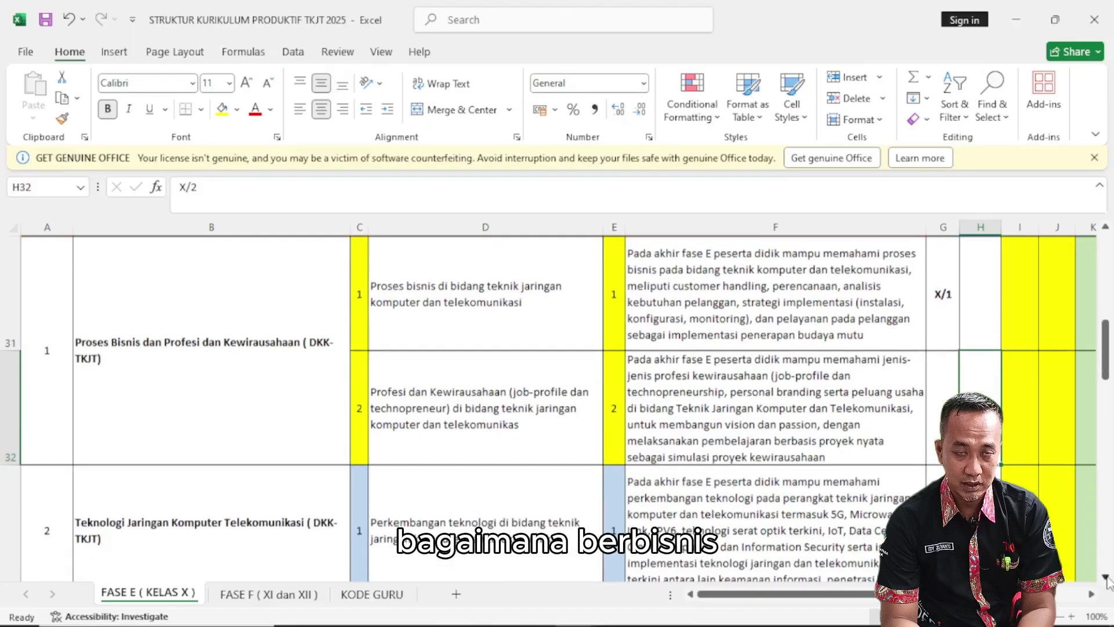
scroll(1105, 577, "down", 2)
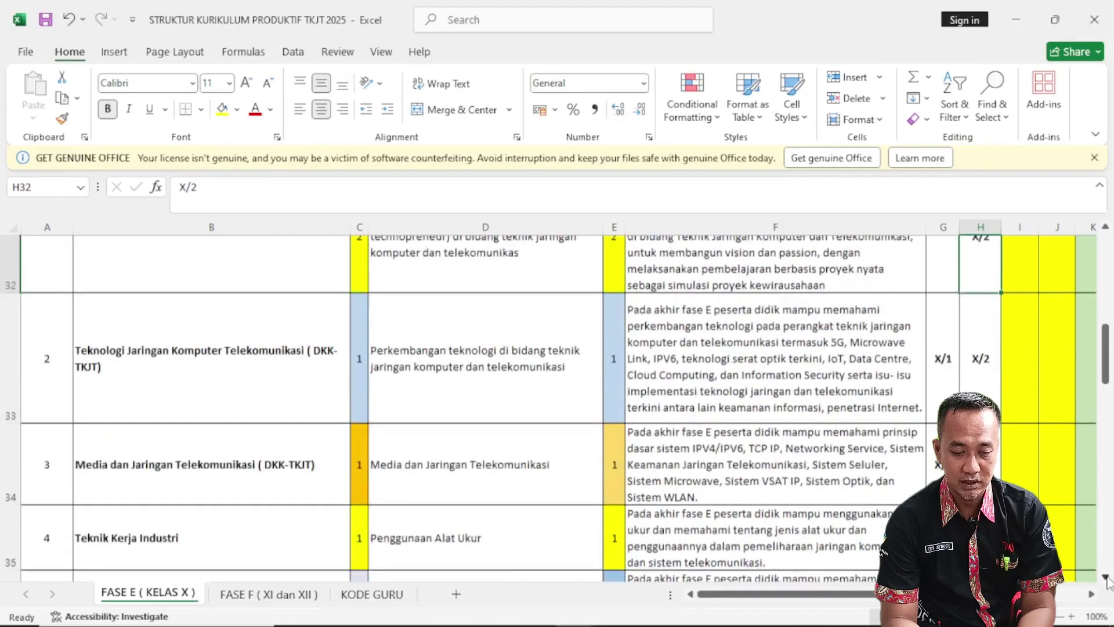
left_click(254, 336)
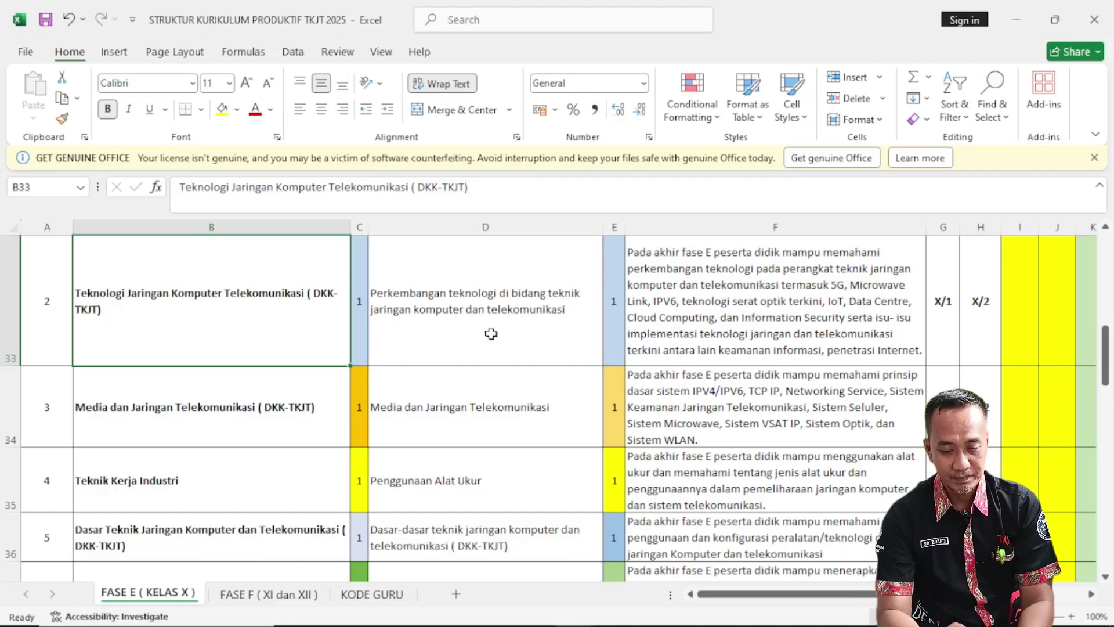
left_click(727, 332)
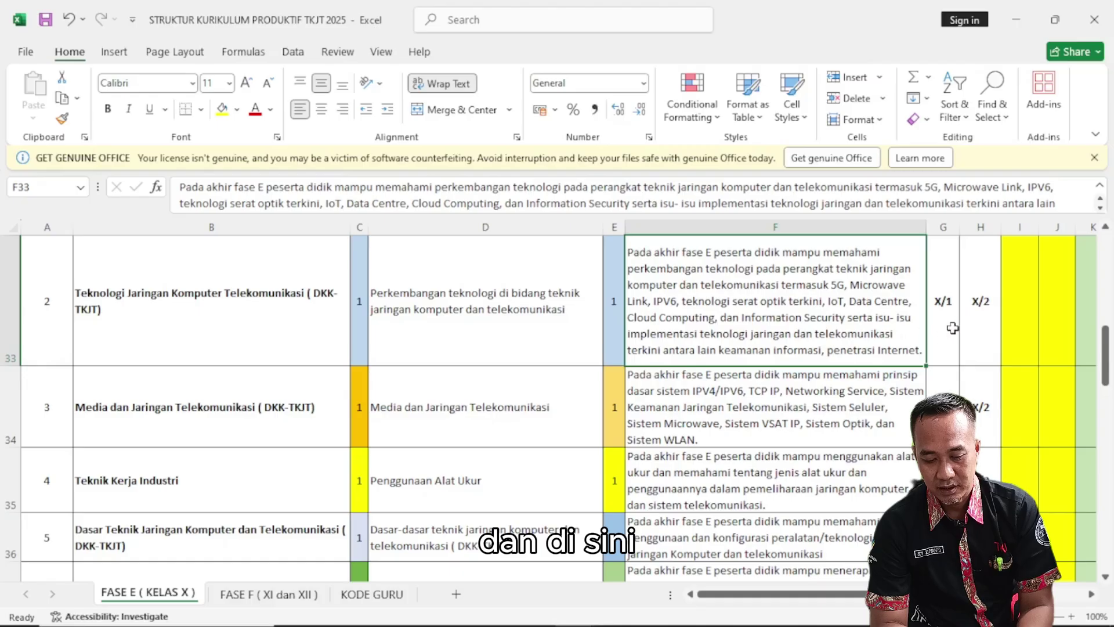
left_click(952, 328)
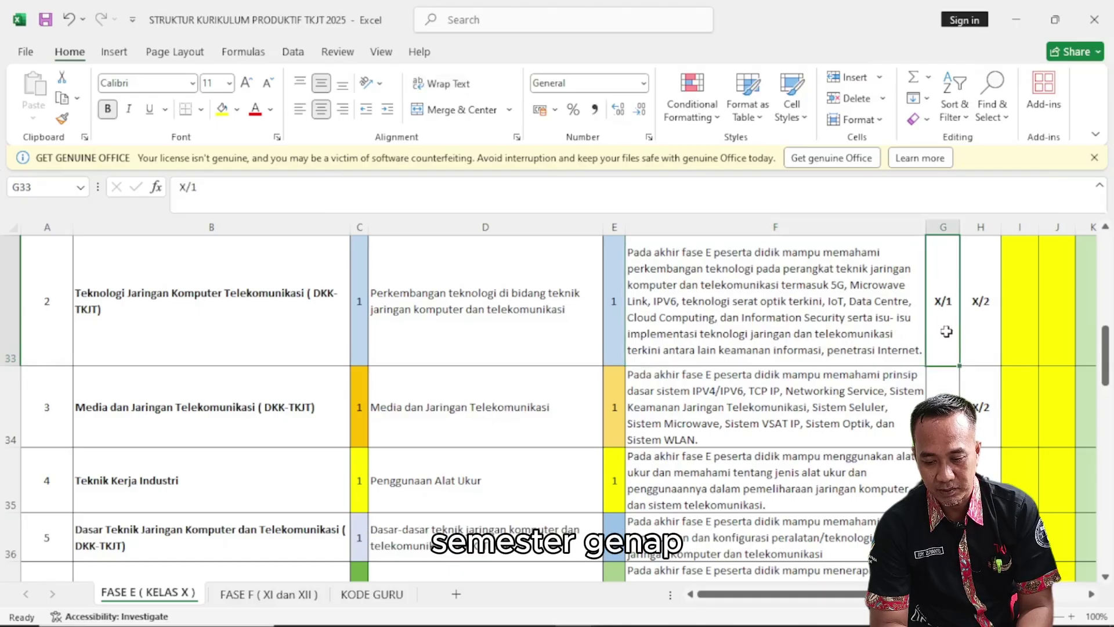
left_click(980, 331)
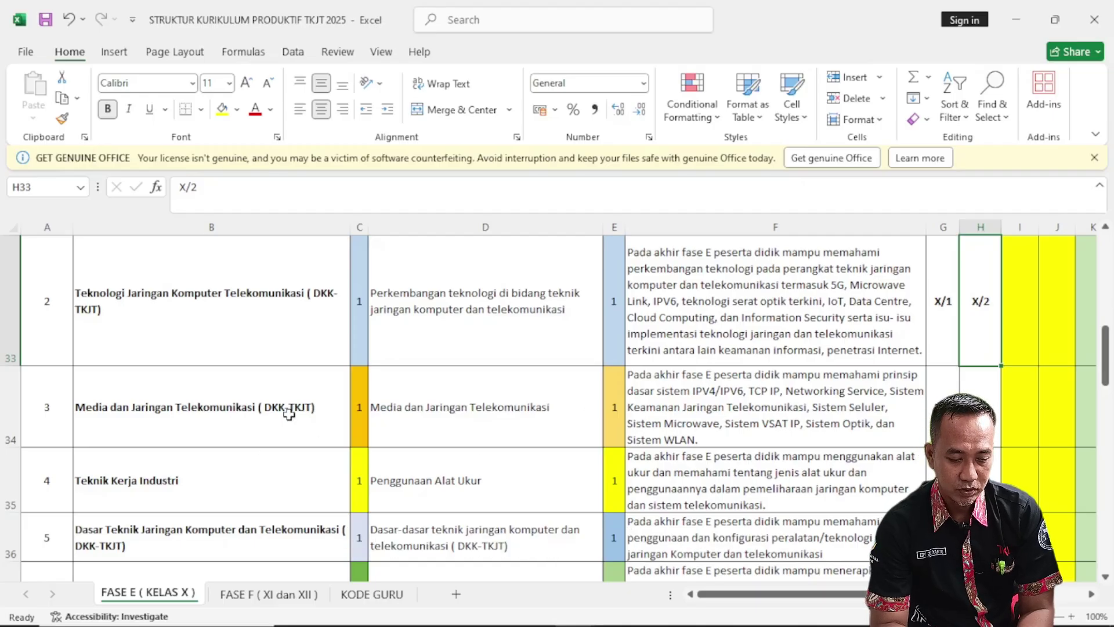
- Go through subjects 3 to 6, from Media dan Jaringan Telekomunikasi to K3LH, ending on the K3LH element description
left_click(221, 418)
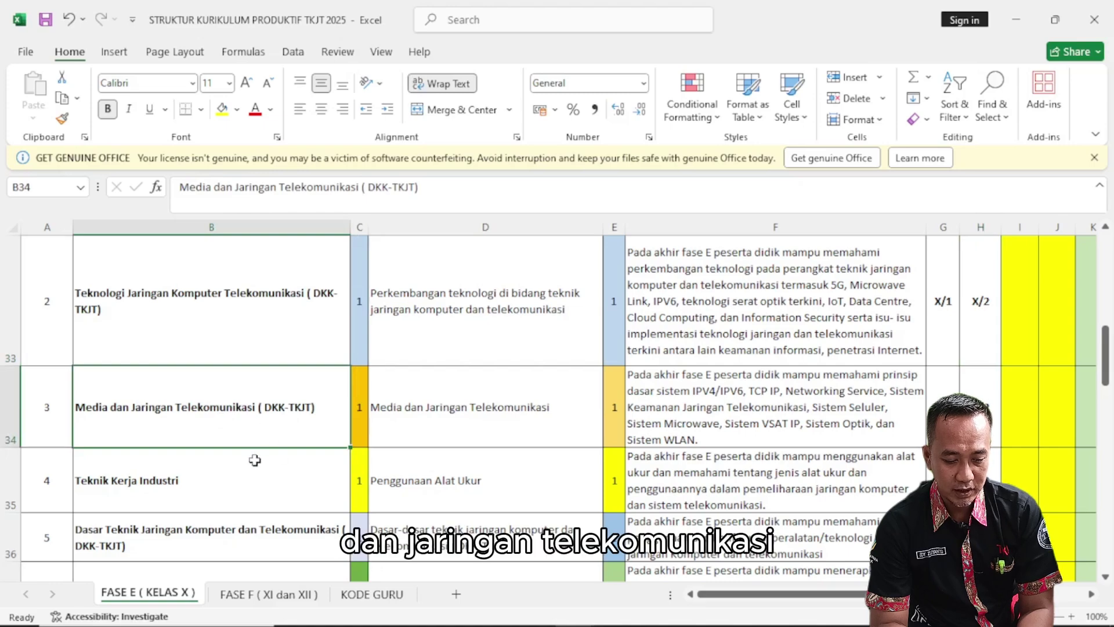
left_click(262, 486)
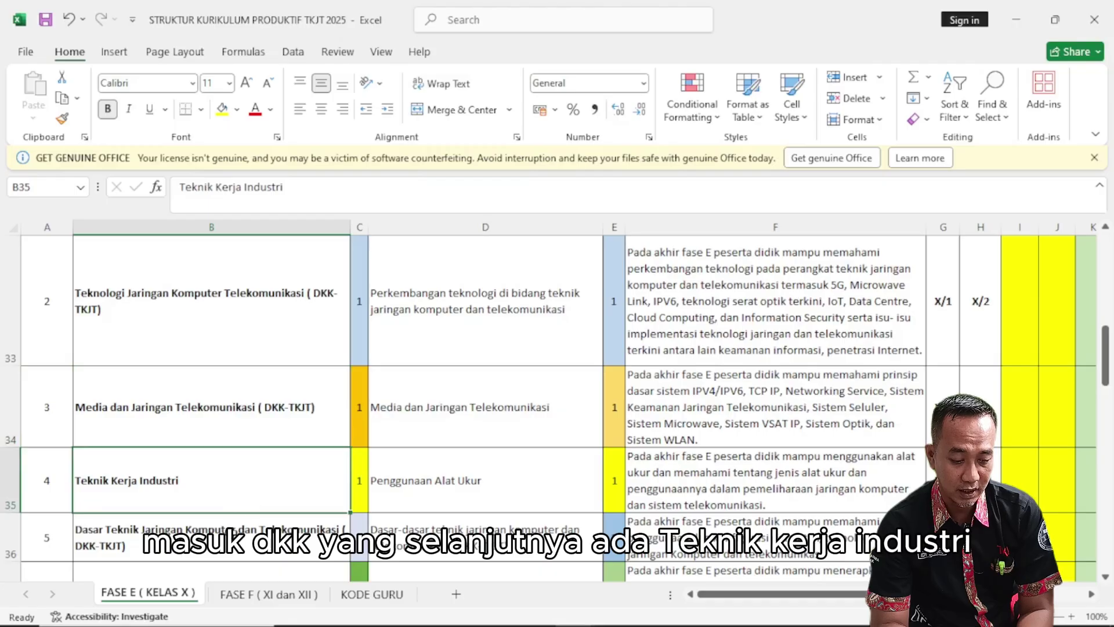
left_click(237, 529)
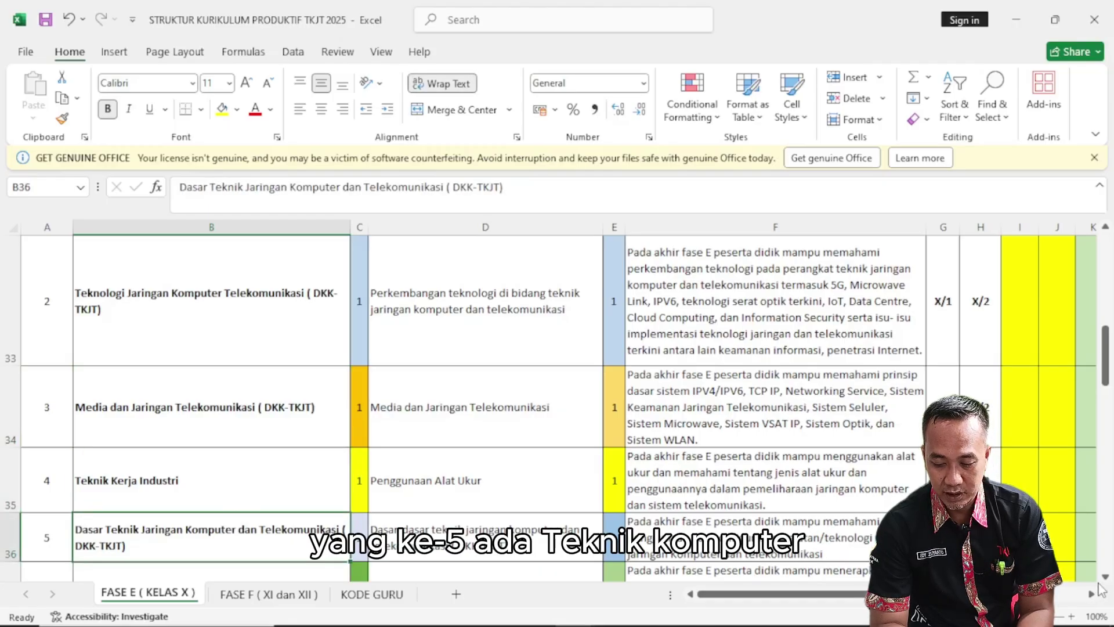
scroll(621, 489, "down", 2)
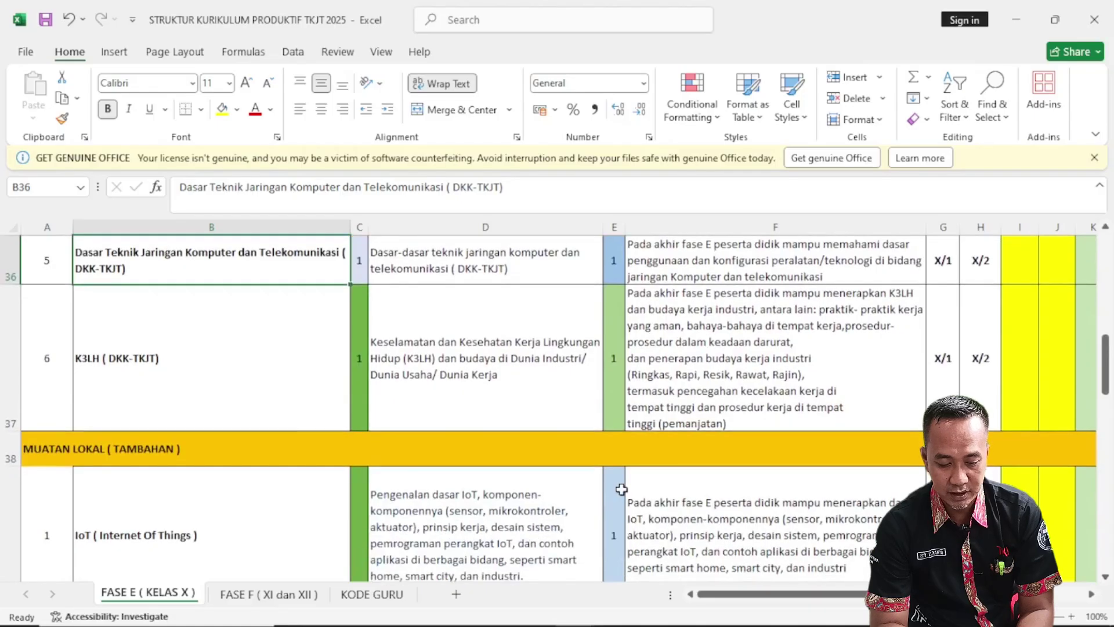
left_click(243, 417)
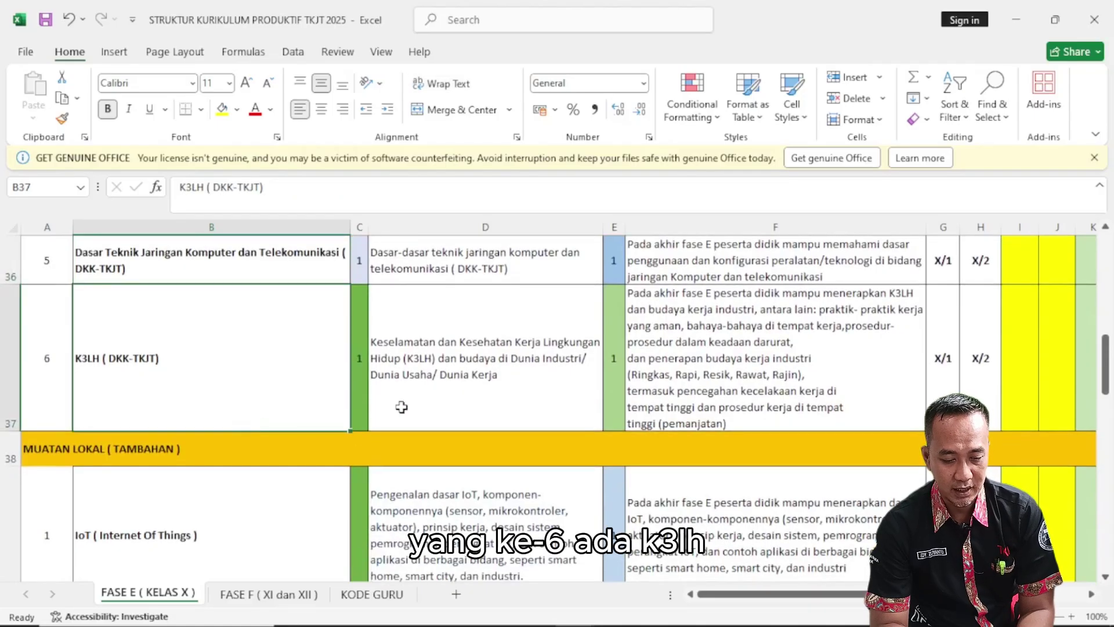
left_click(488, 389)
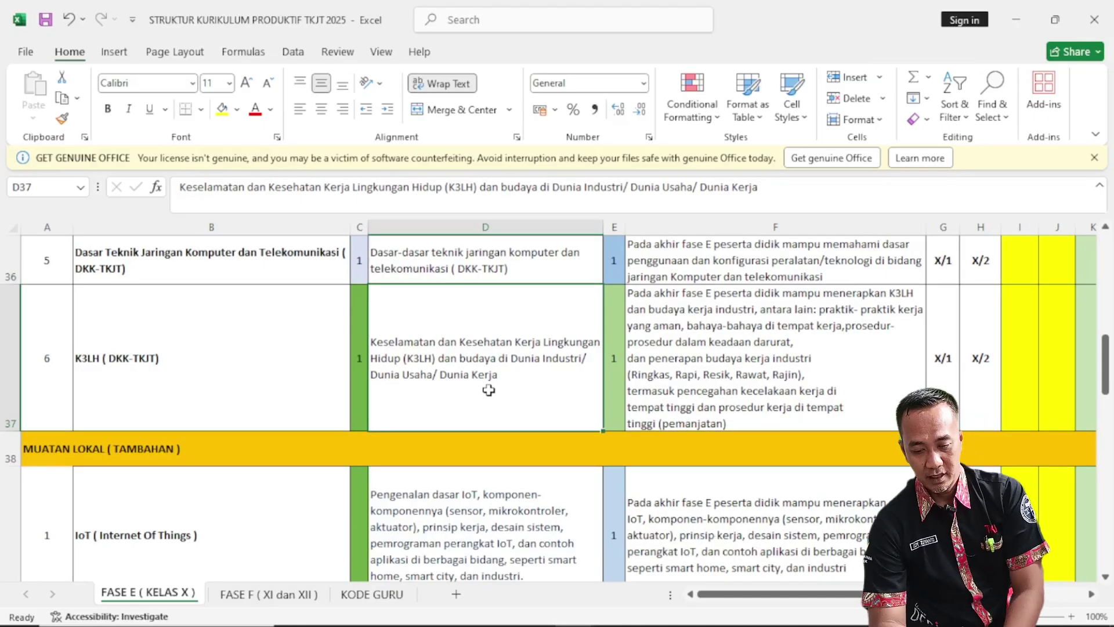
- Examine the IoT (Internet Of Things) subject and its CP detail in the MUATAN LOKAL (TAMBAHAN) section
left_click(1105, 579)
left_click(1105, 579)
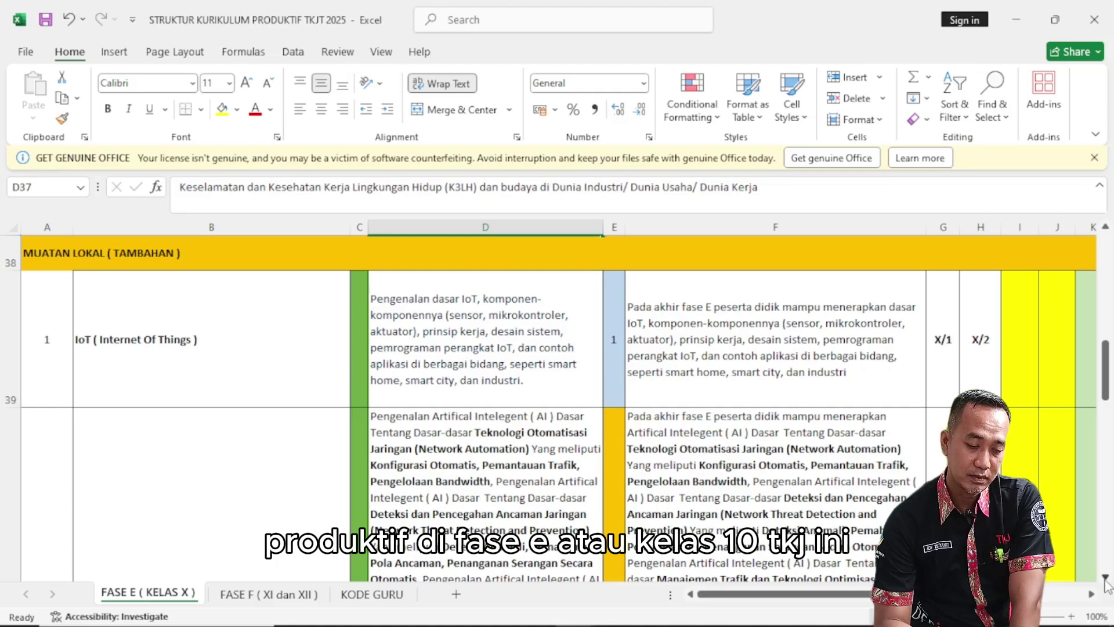
left_click(265, 363)
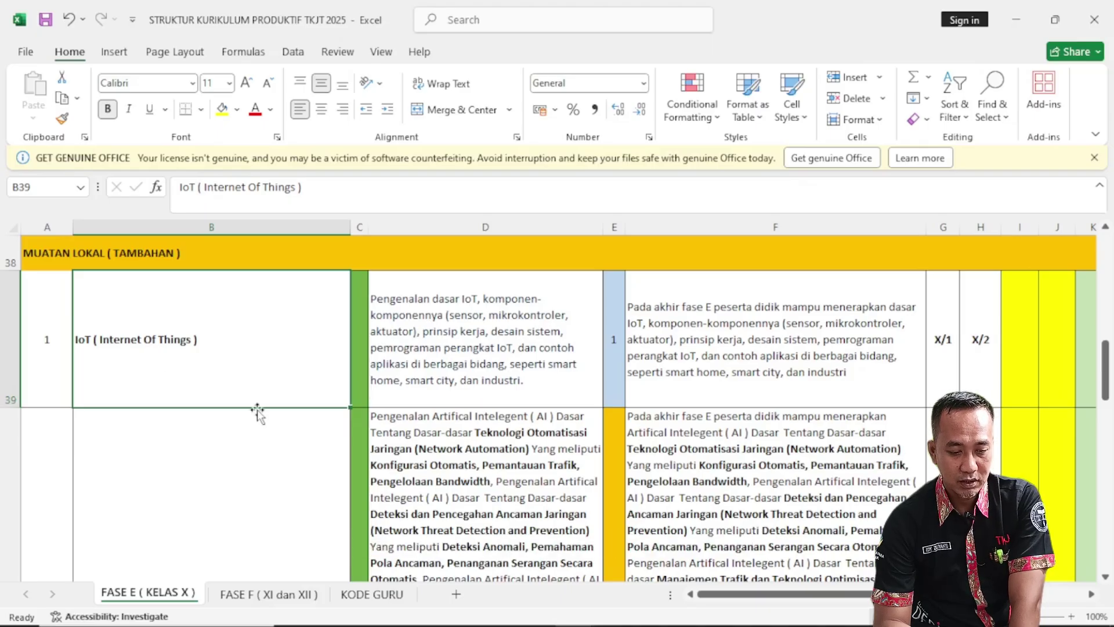
left_click(686, 403)
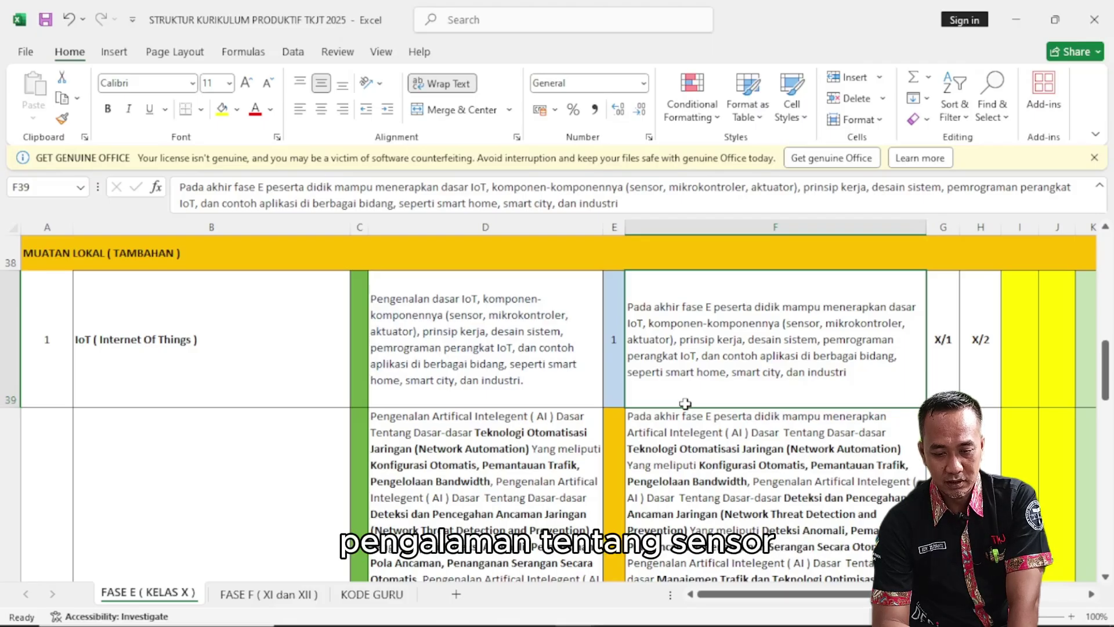
- Examine the Artifical Intelegent (AI) local-content subject in B40 with its element and CP detail text
left_click(301, 465)
key("Down")
key("Down")
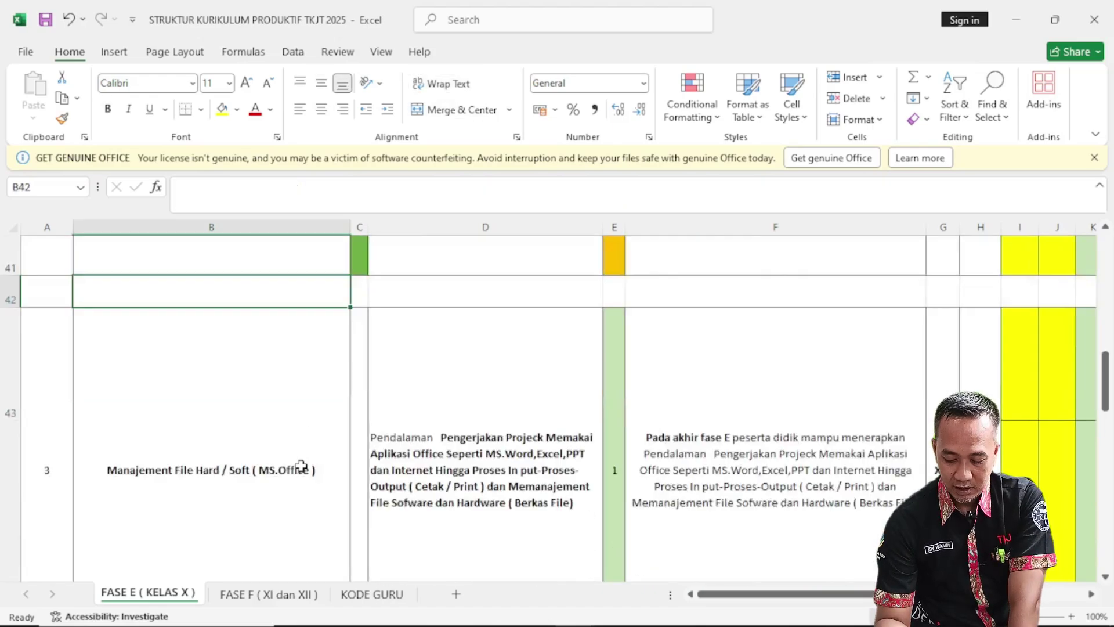
key("Up")
key("Up")
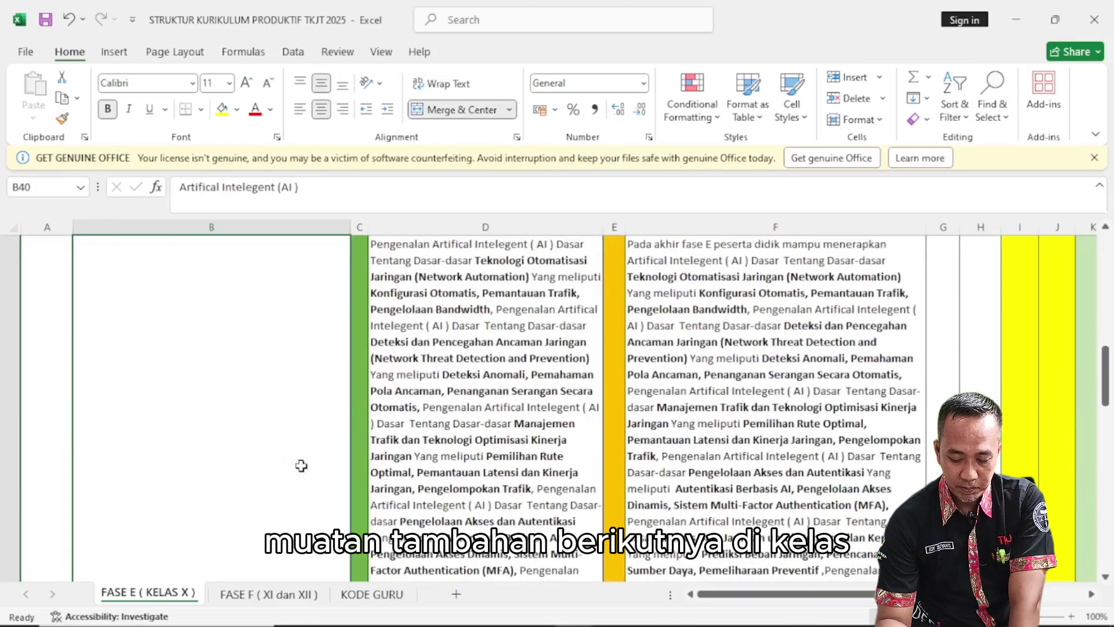
key("Down")
key("Down")
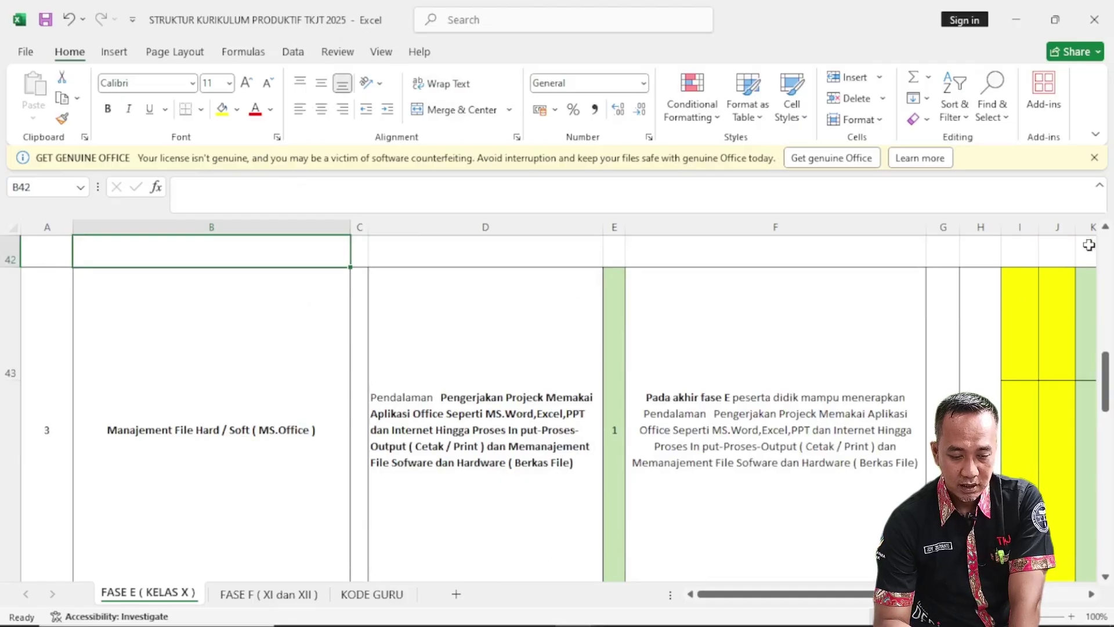
scroll(849, 335, "down", 3)
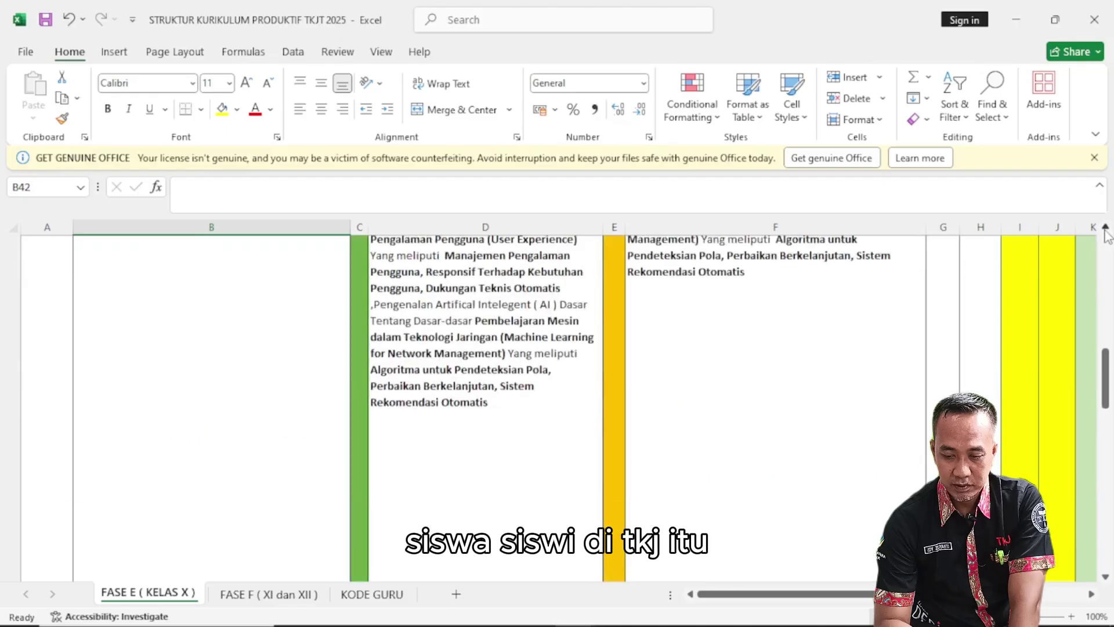
left_click(223, 400)
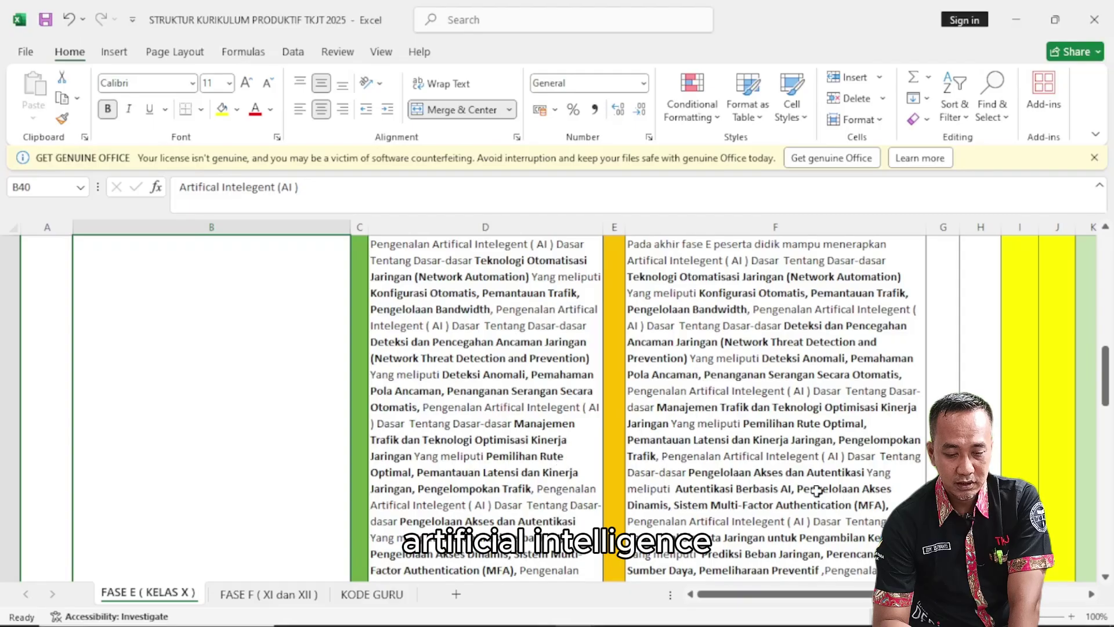
- Examine the third local-content subject, Manajemen File Hard / Soft (MS.Office), in B43
left_click(1106, 577)
left_click(1105, 578)
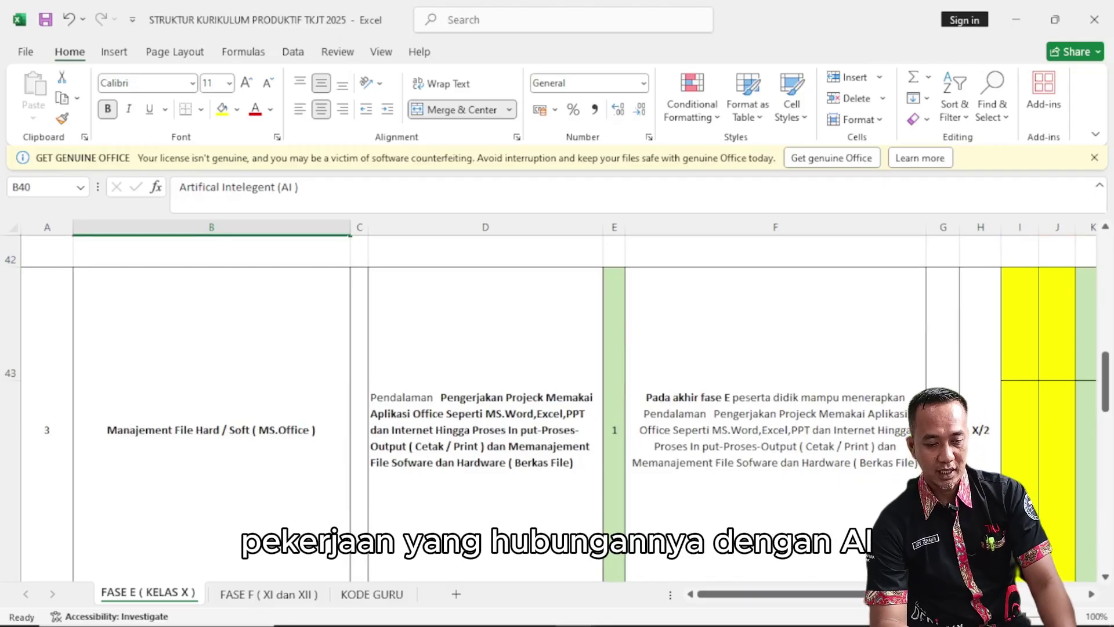
left_click(329, 435)
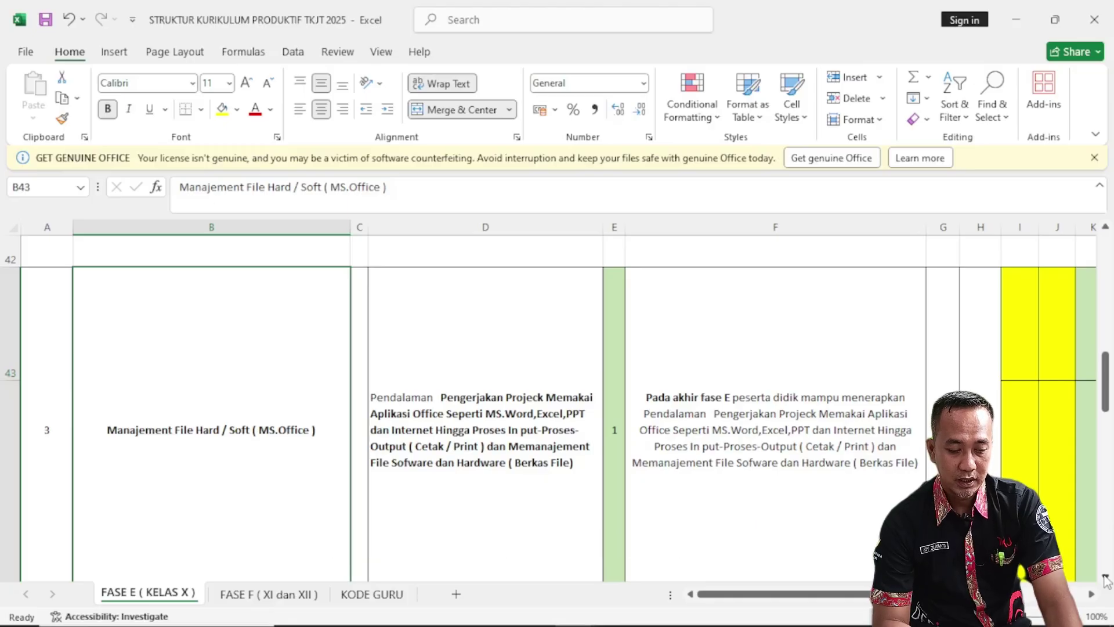
- Review the semester columns of the Manajemen File Hard / Soft row, then return to the class X table's header
scroll(1106, 579, "down", 3)
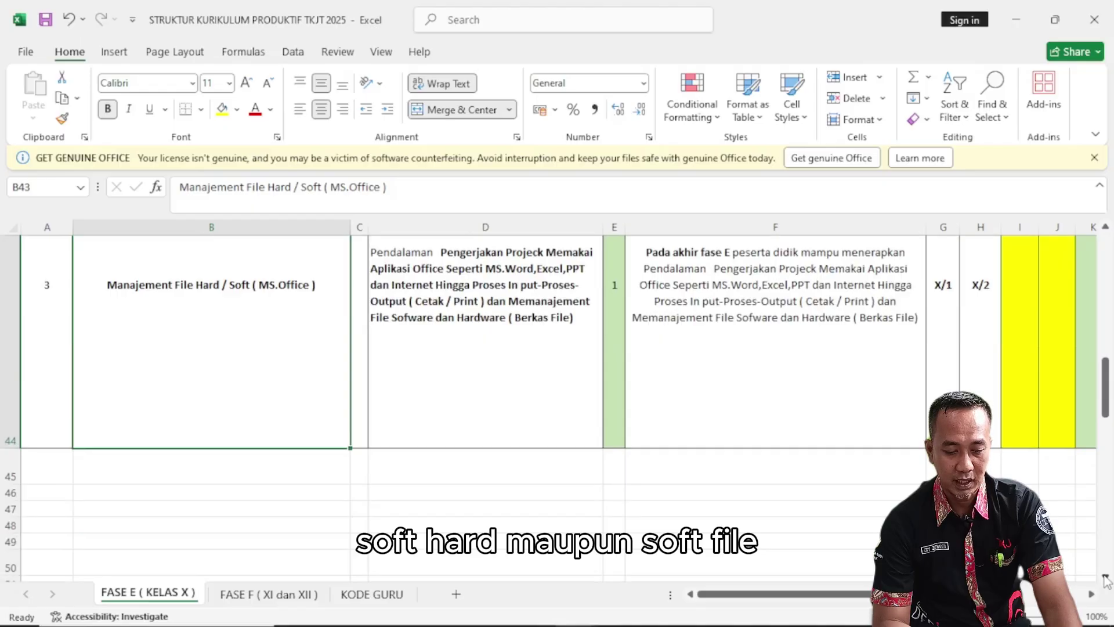
scroll(1106, 579, "down", 1)
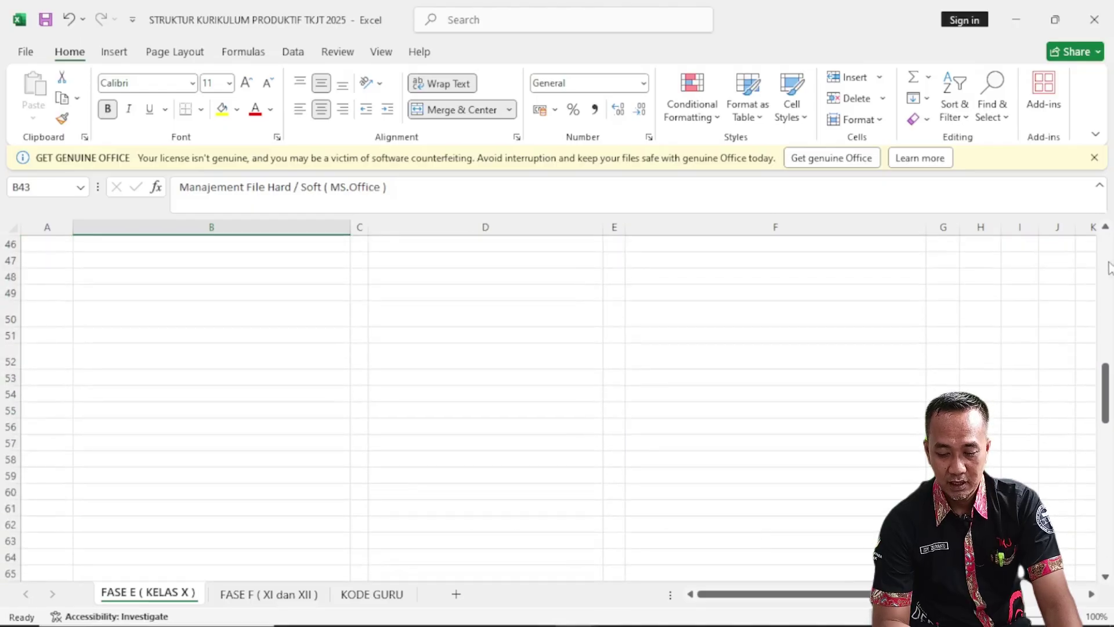
scroll(1110, 267, "up", 3)
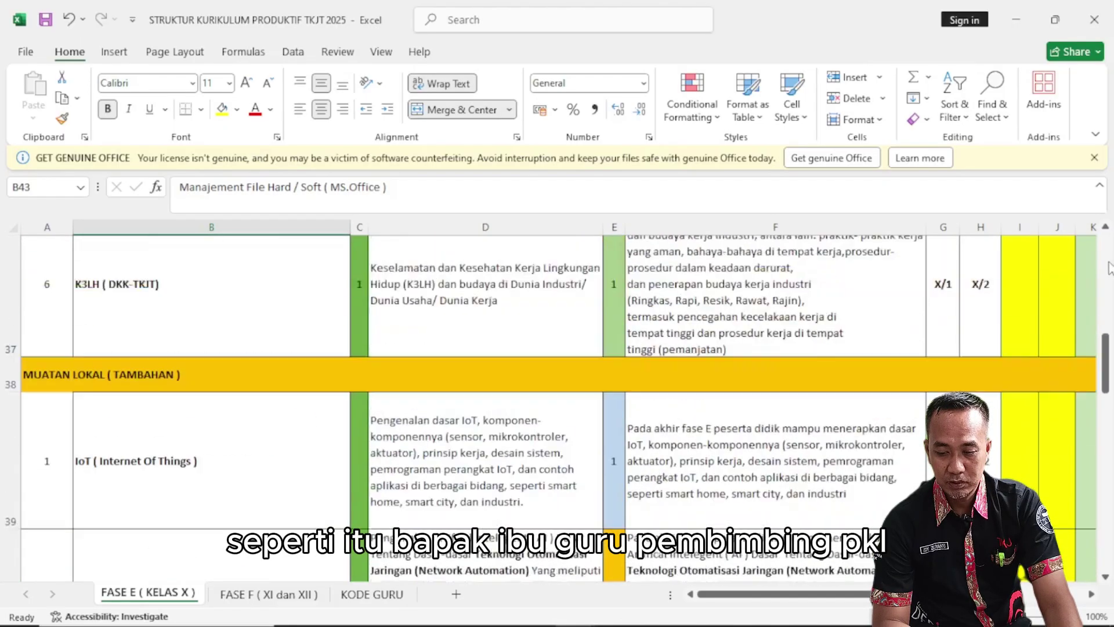
scroll(1110, 267, "up", 8)
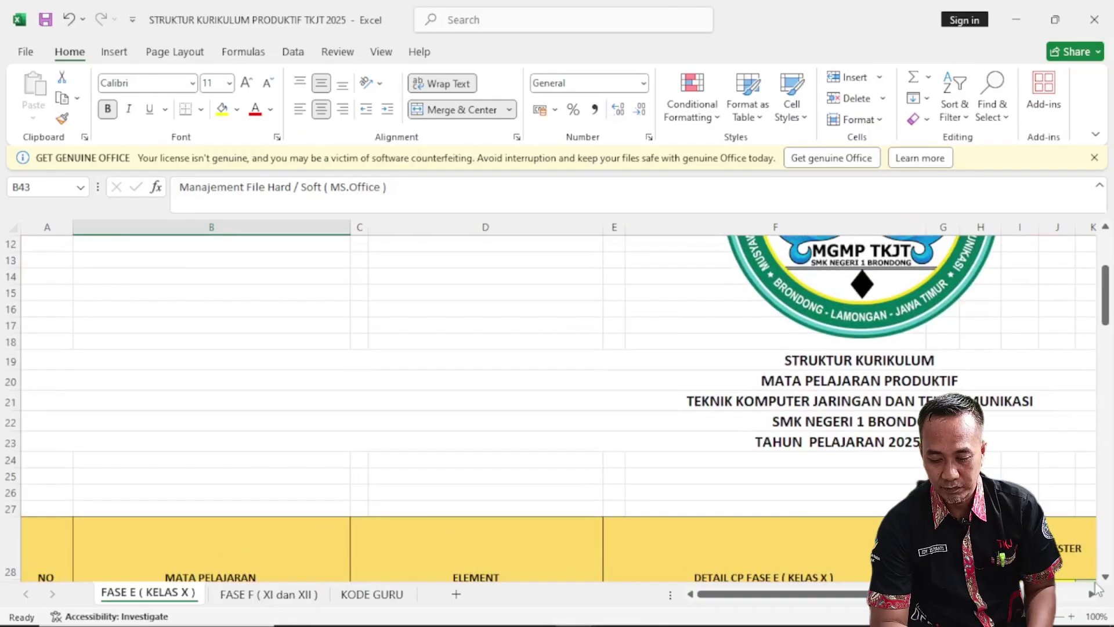
scroll(1107, 577, "down", 3)
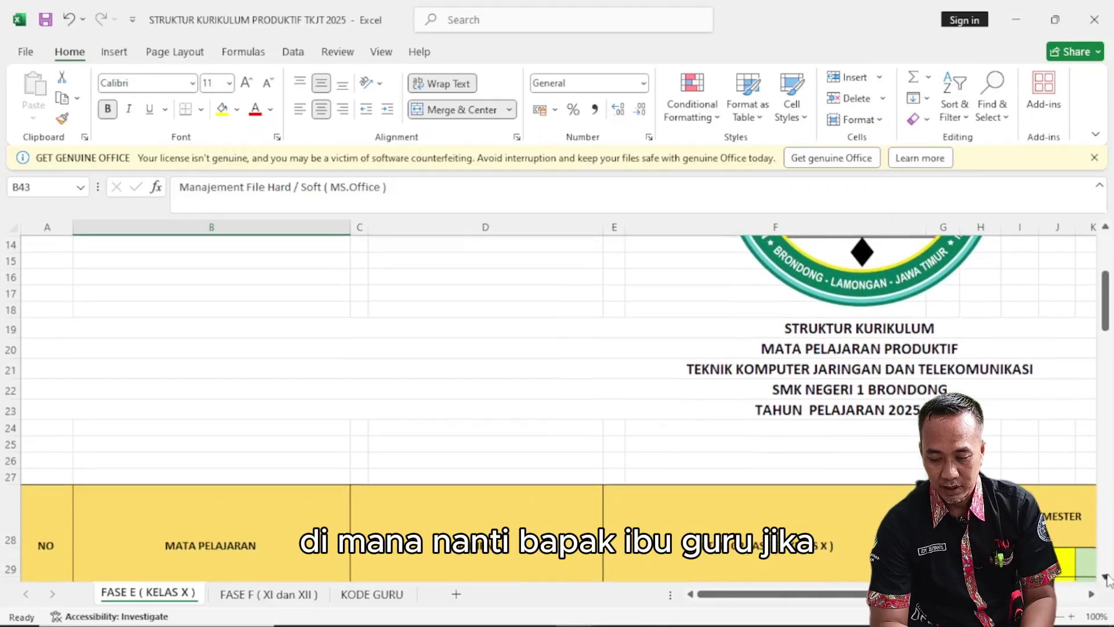
scroll(1107, 577, "down", 1)
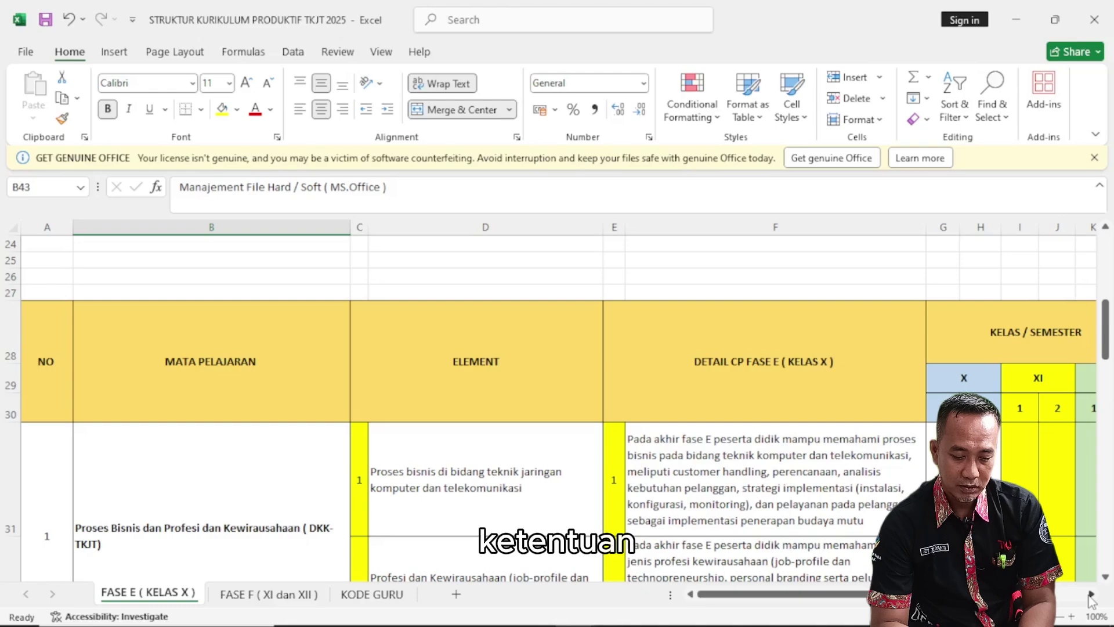
- Examine the KELAS / SEMESTER, JUMLAH JAM and TOTAL JAM PELAJARAN columns, ending on the first subject's KODE GURU PENGAMPU cell, Y31
left_click(1091, 595)
left_click(1091, 595)
left_click(1091, 596)
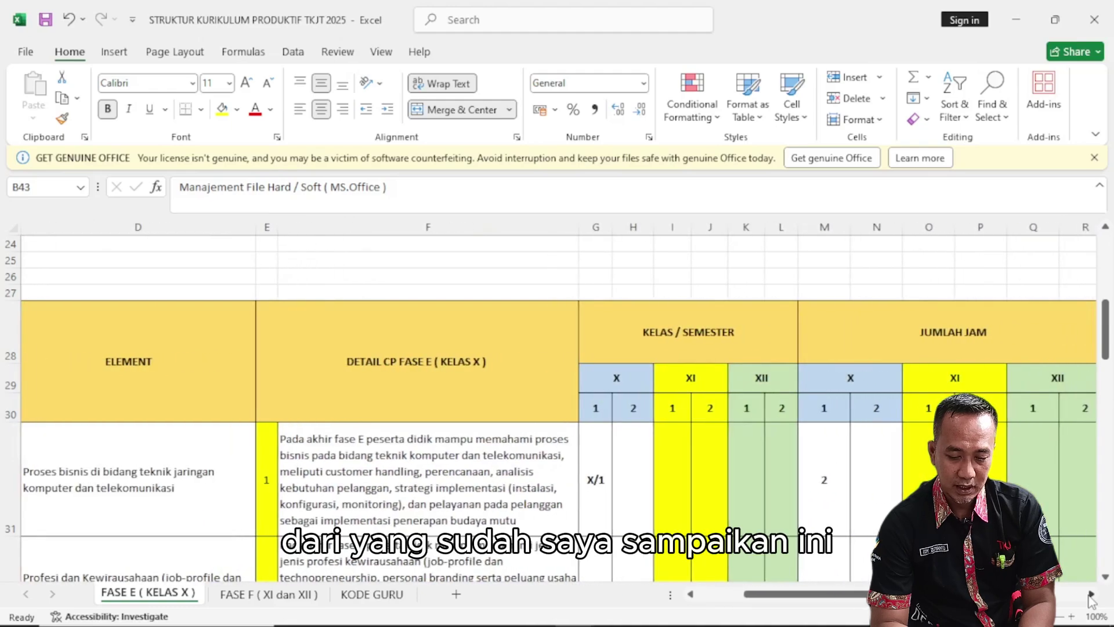
left_click(1091, 595)
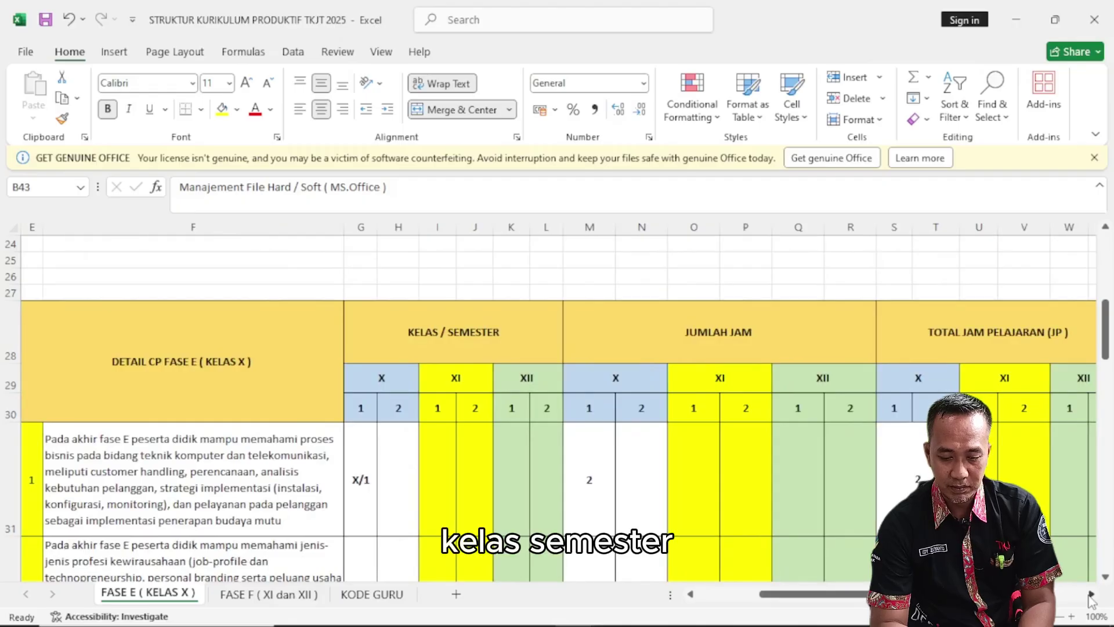
left_click(1091, 594)
left_click(1090, 595)
left_click(1091, 595)
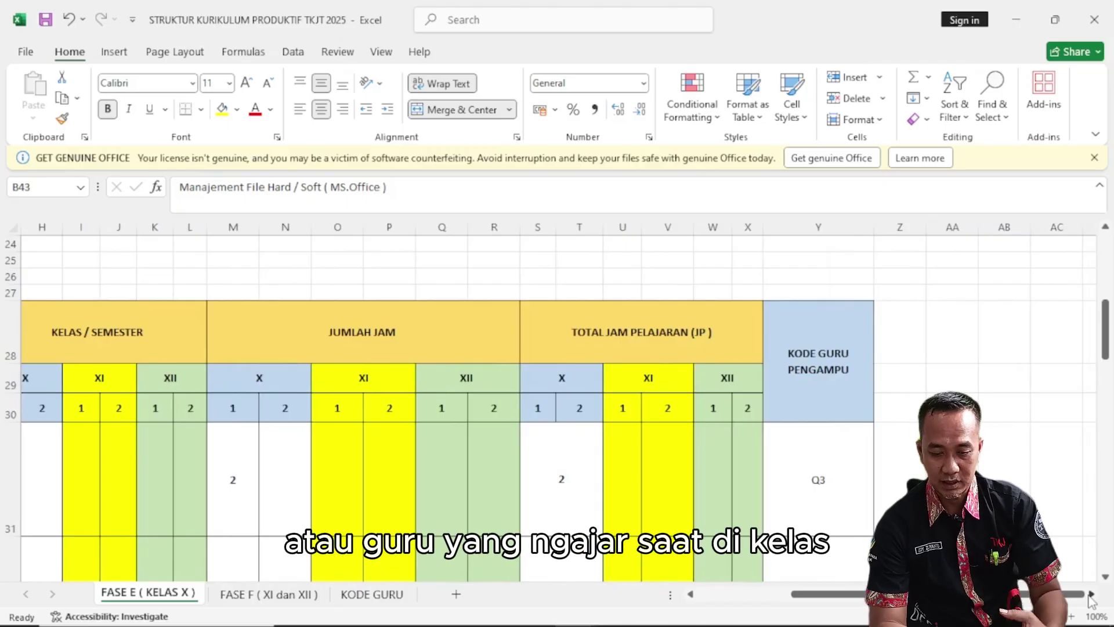
left_click(828, 500)
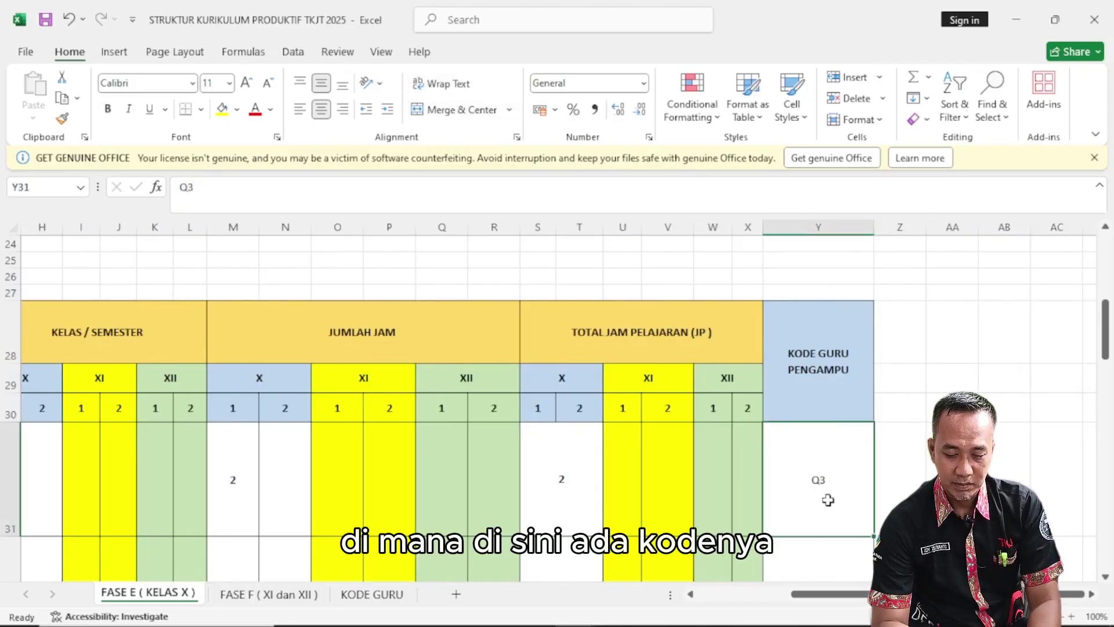
- Look up the teachers for codes Q3 to Q6 in the KODE GURU sheet's teacher list
left_click(372, 596)
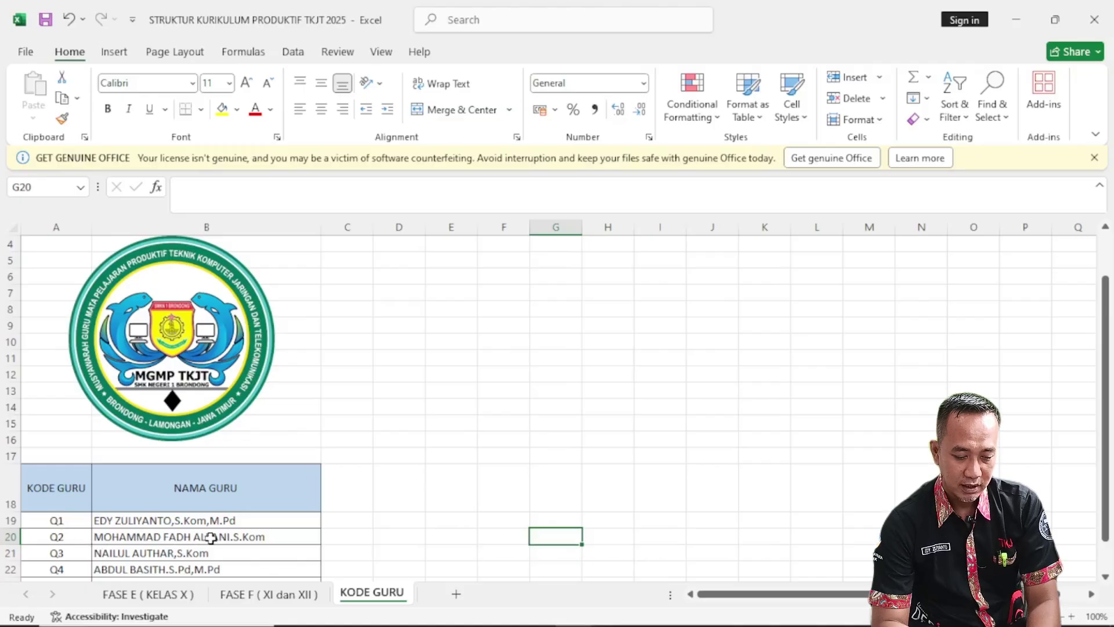
left_click(146, 554)
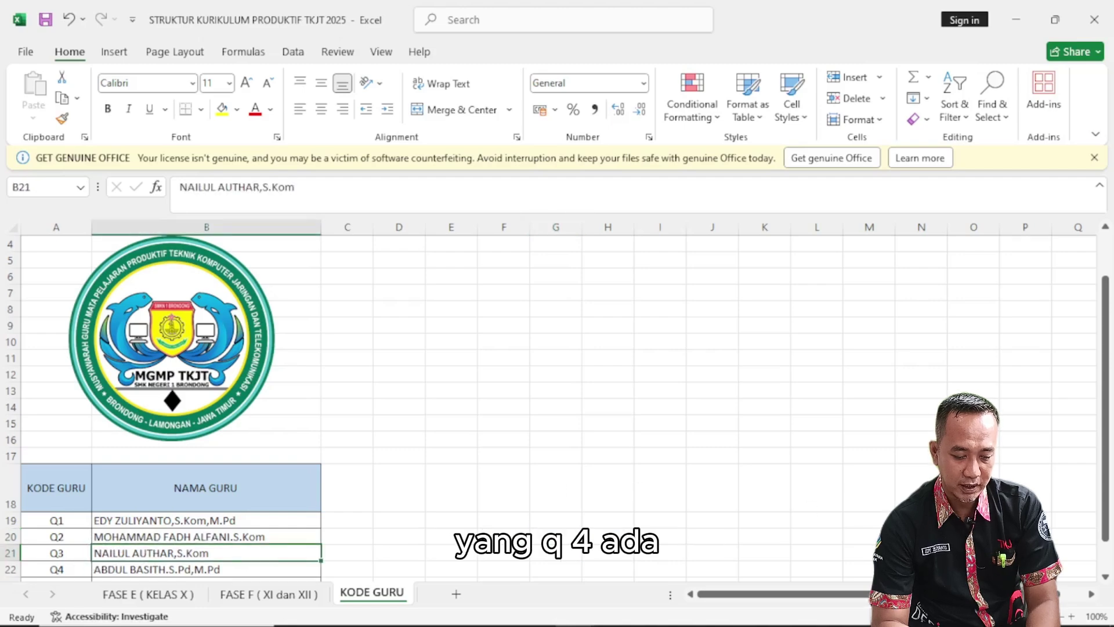
scroll(1103, 578, "down", 2)
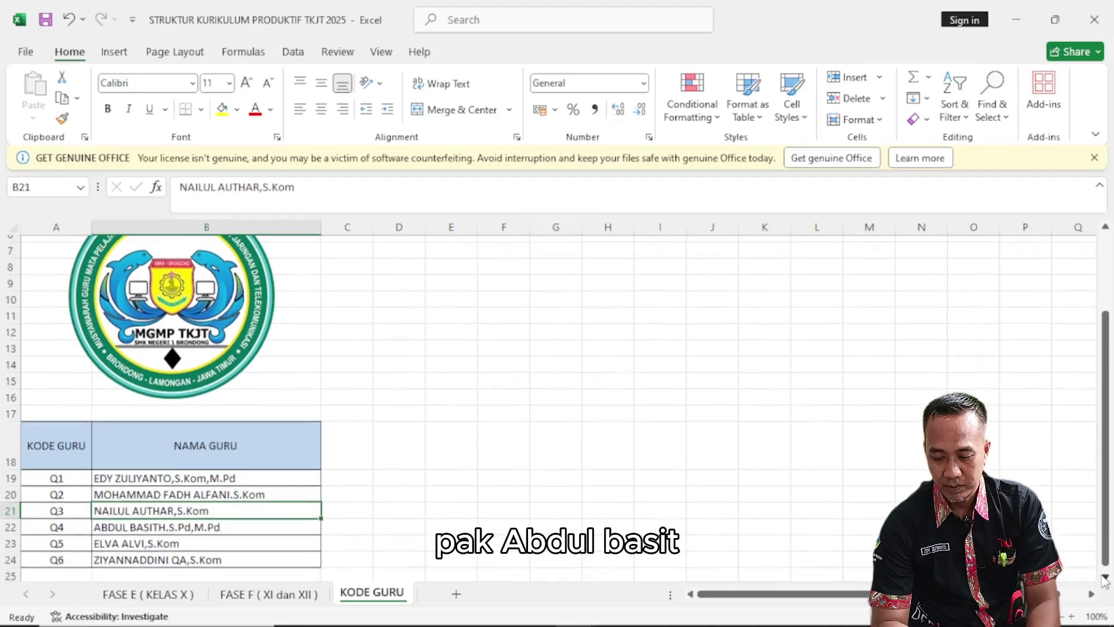
left_click(1105, 577)
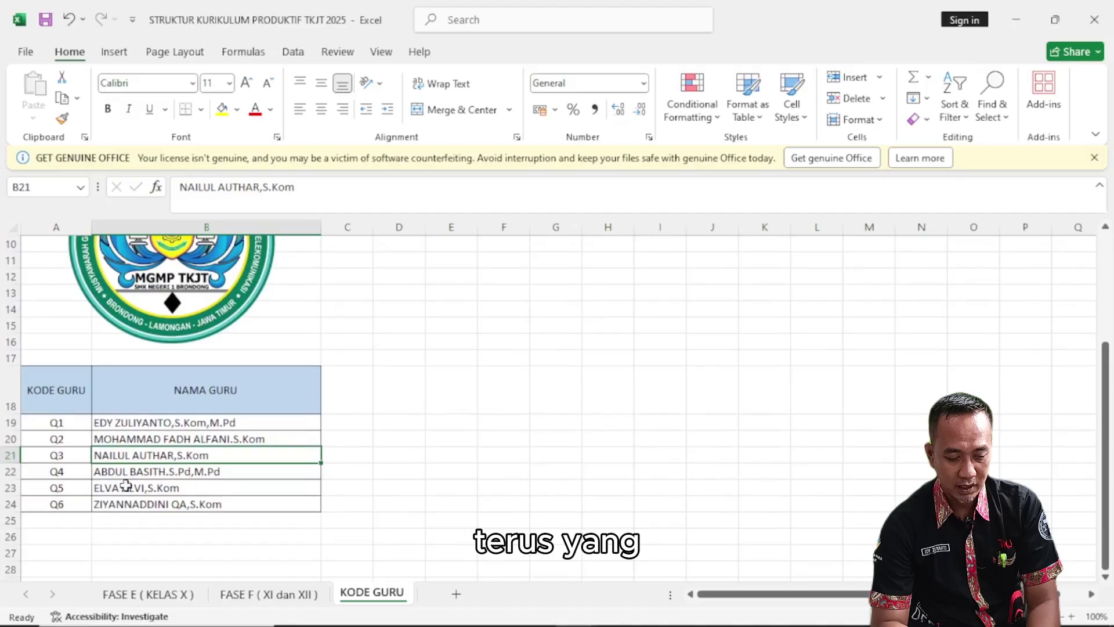
left_click(125, 485)
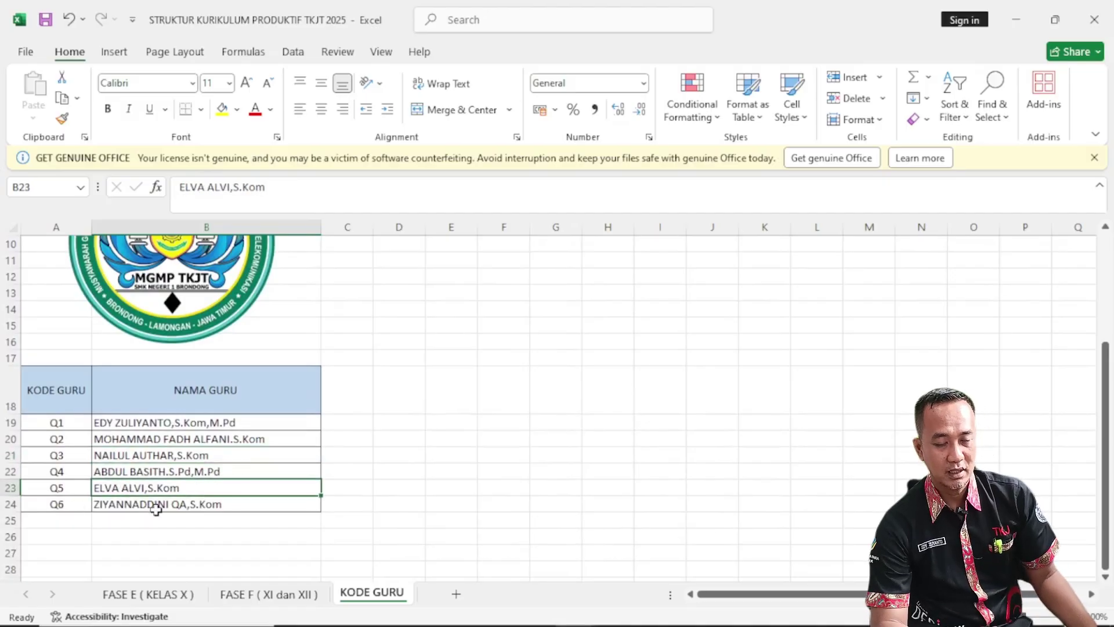
left_click(156, 506)
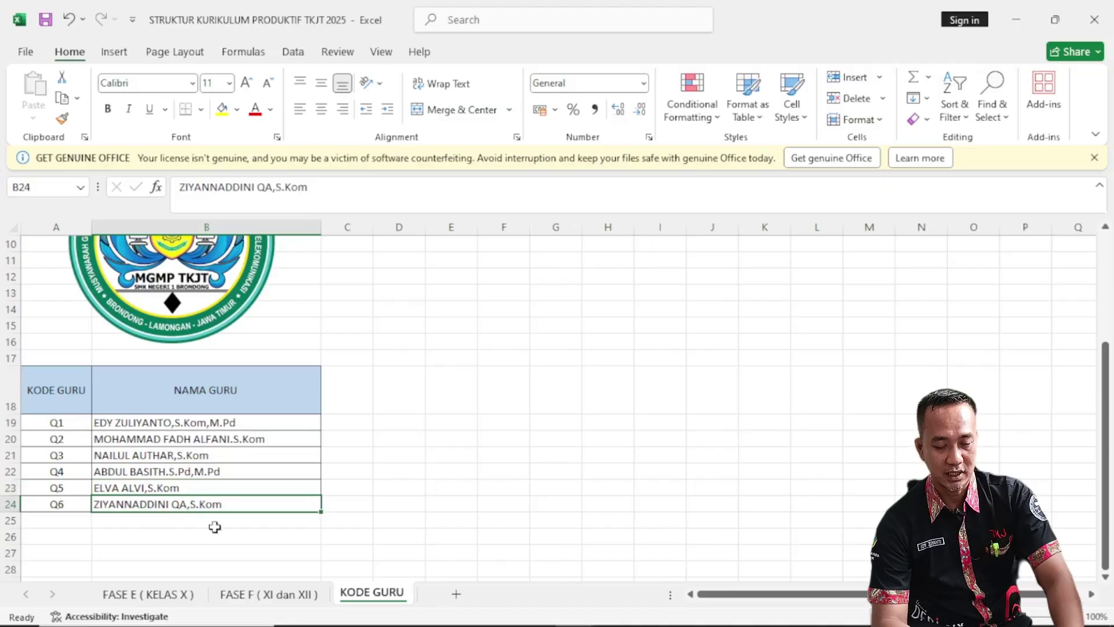
- Open the FASE F ( XI dan XII ) sheet and examine subjects 1 and 2, Perencanaan dan Pengalamatan Jaringan and Teknologi Jaringan Kabel dan Nirkabel
left_click(146, 595)
left_click(238, 594)
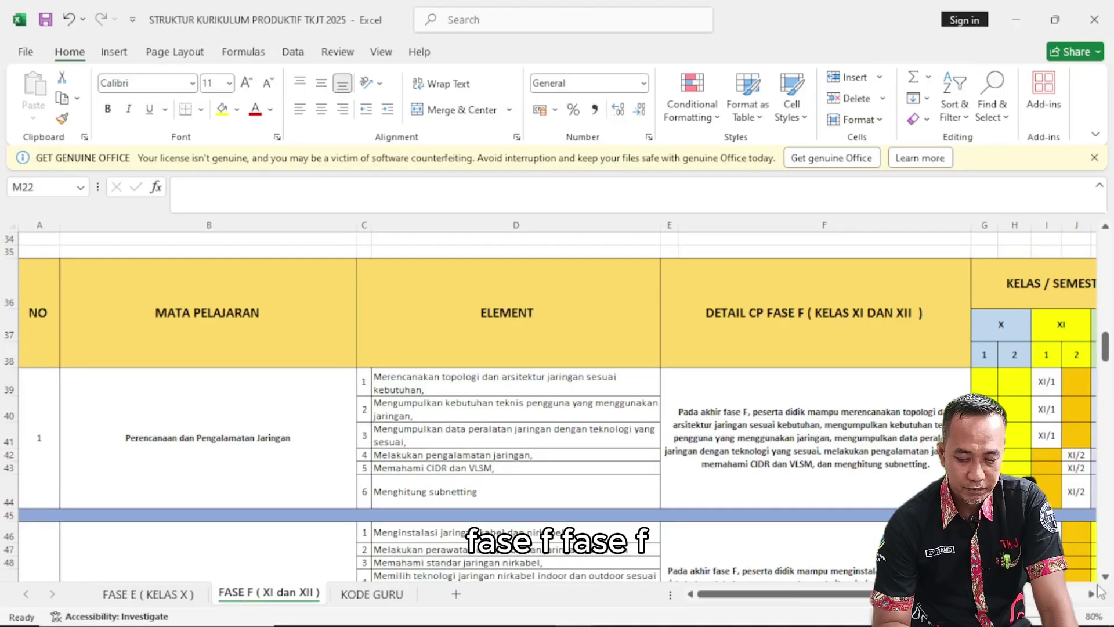
scroll(1106, 585, "down", 2)
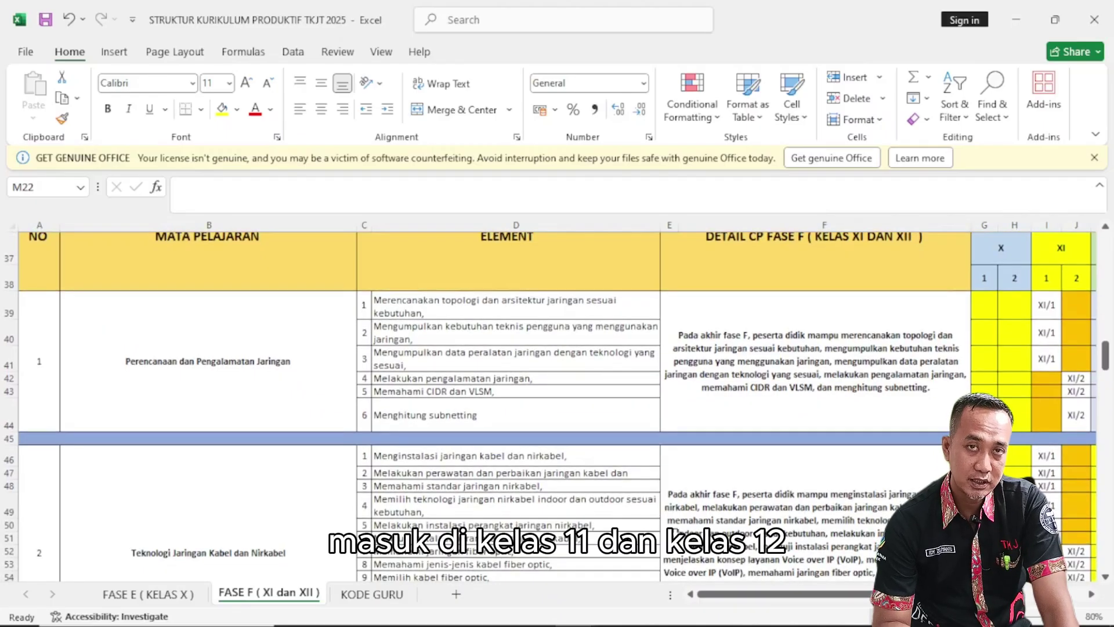
left_click(226, 388)
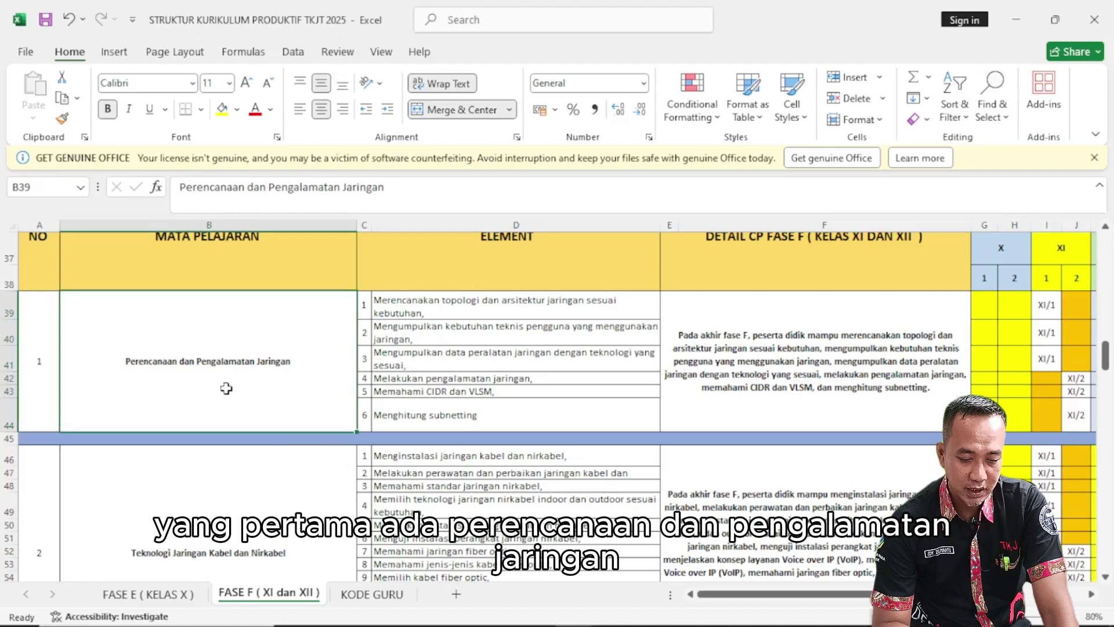
left_click(249, 487)
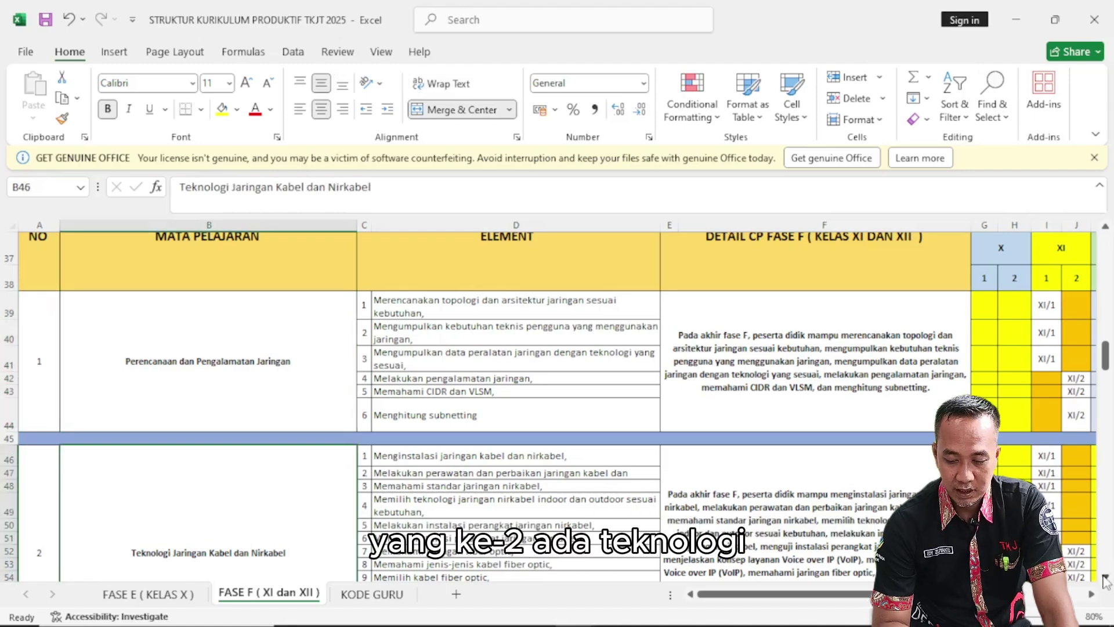
scroll(1105, 578, "down", 3)
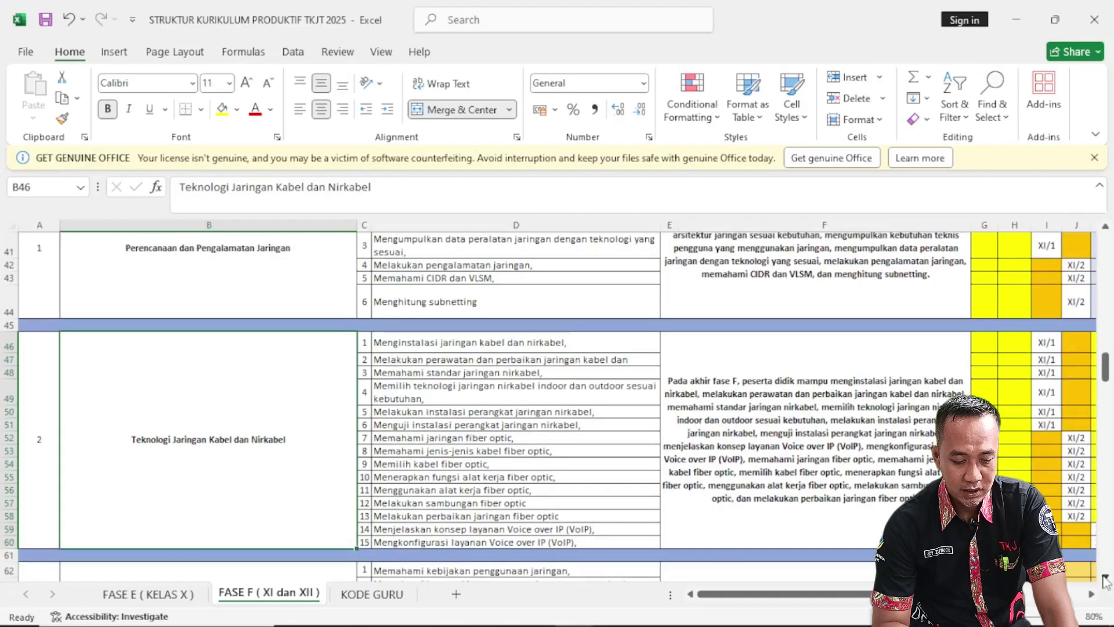
scroll(1105, 578, "down", 2)
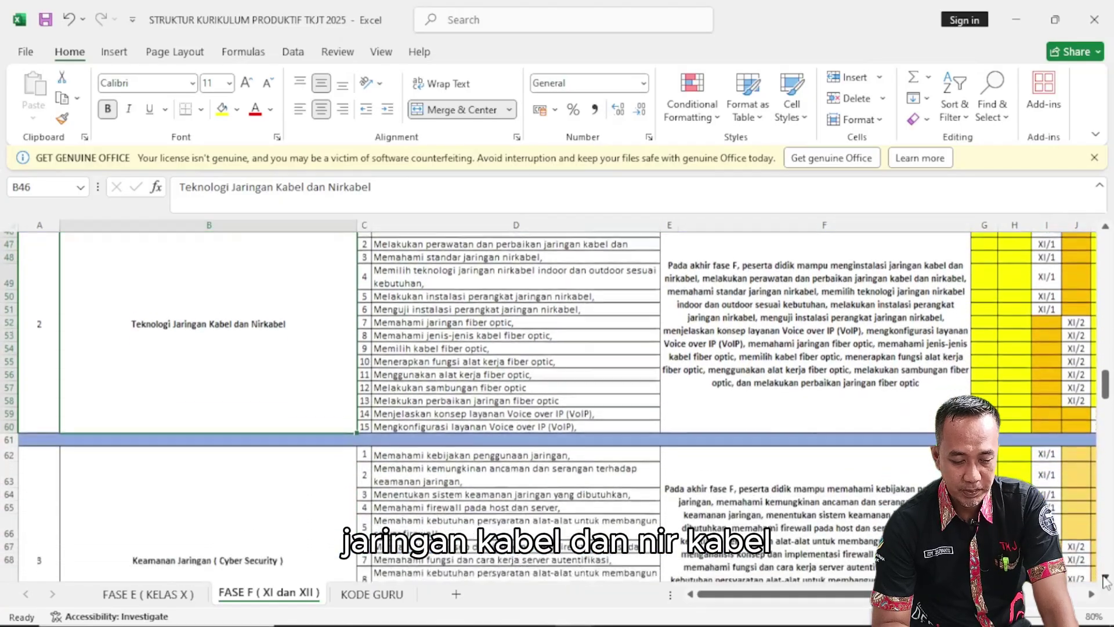
- Go through FASE F subjects 3 to 5, from Keamanan Jaringan ( Cyber Security ) to Administrasi Sistem Jaringan in B85
scroll(1105, 578, "down", 3)
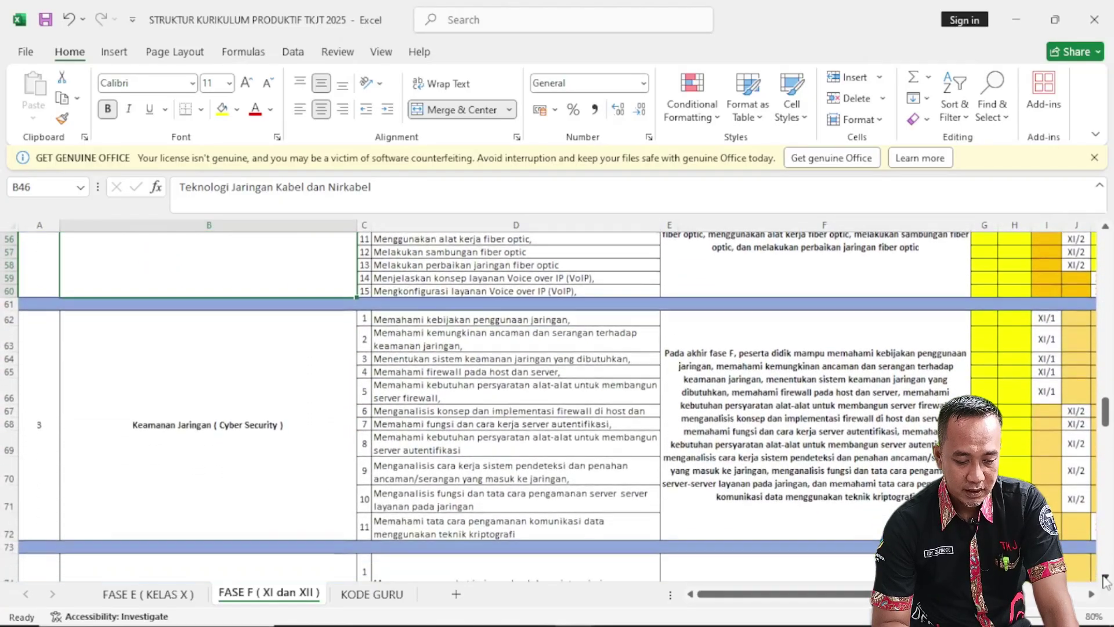
scroll(1105, 578, "down", 3)
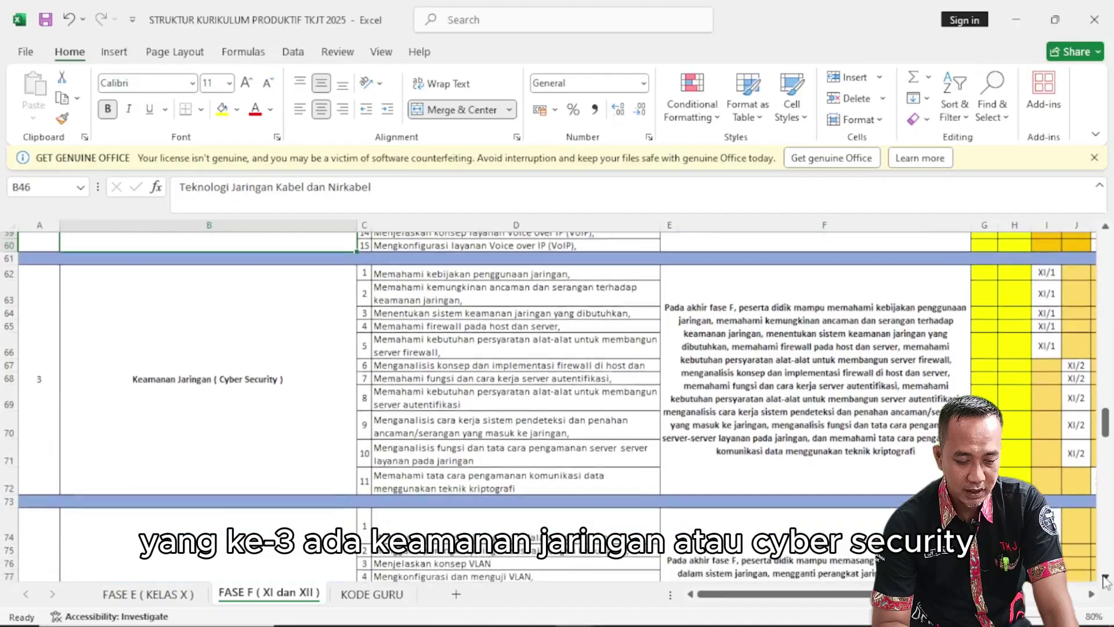
scroll(1105, 578, "down", 3)
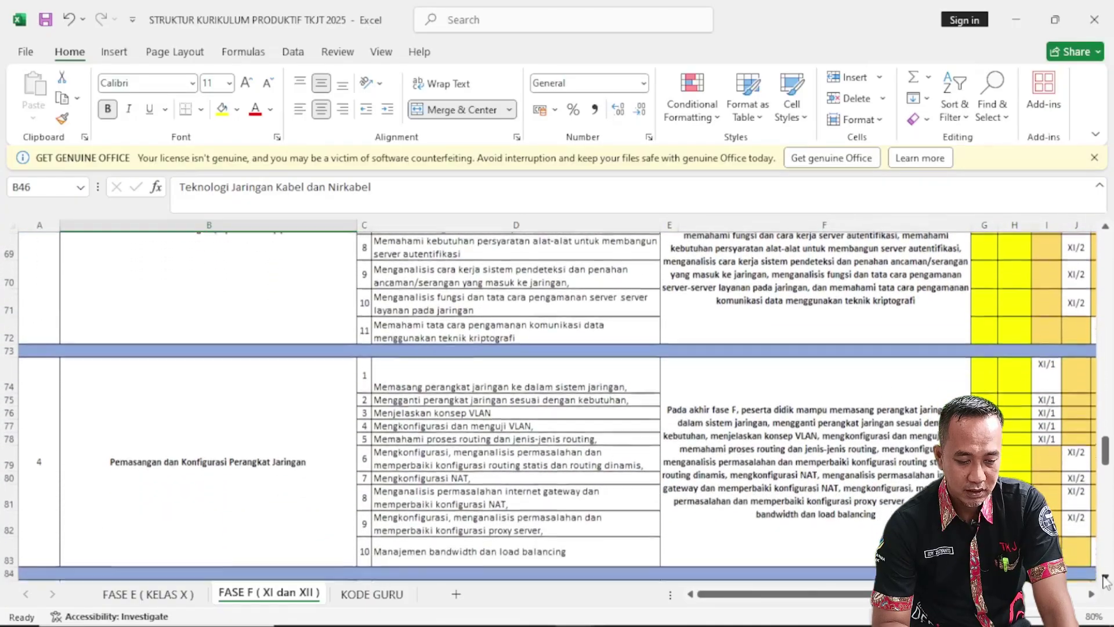
scroll(1105, 579, "down", 1)
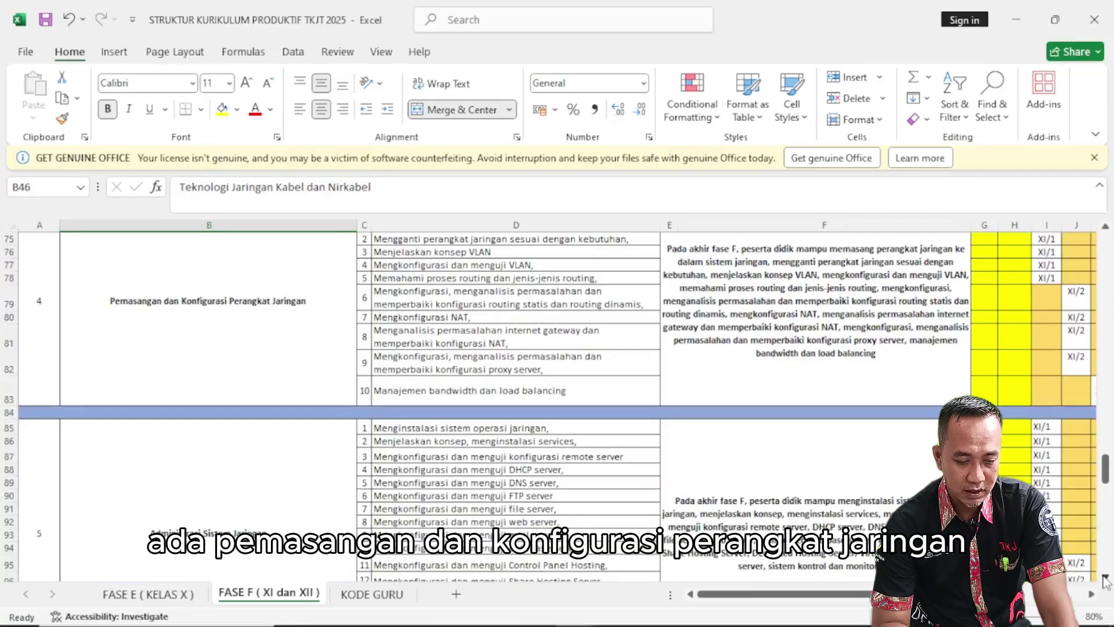
scroll(1105, 579, "down", 3)
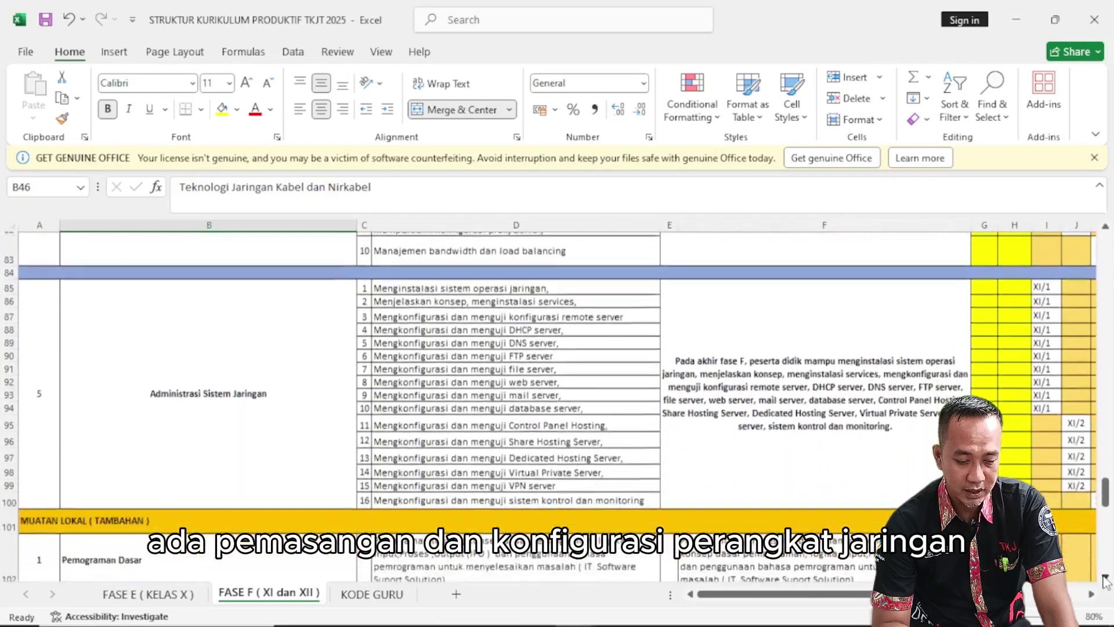
scroll(1104, 578, "down", 1)
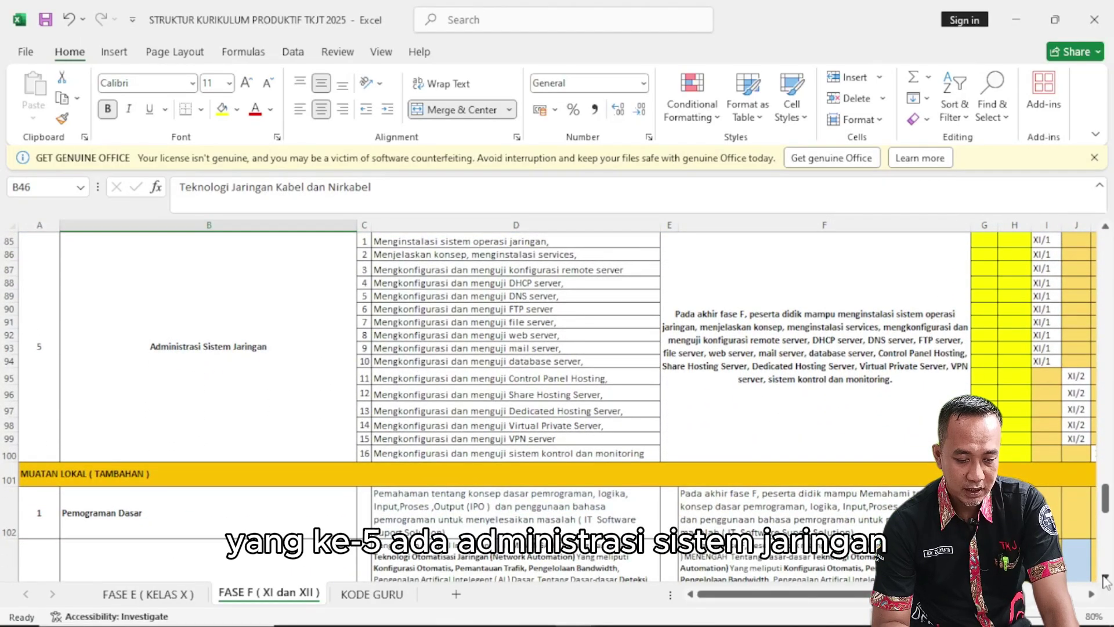
left_click(231, 358)
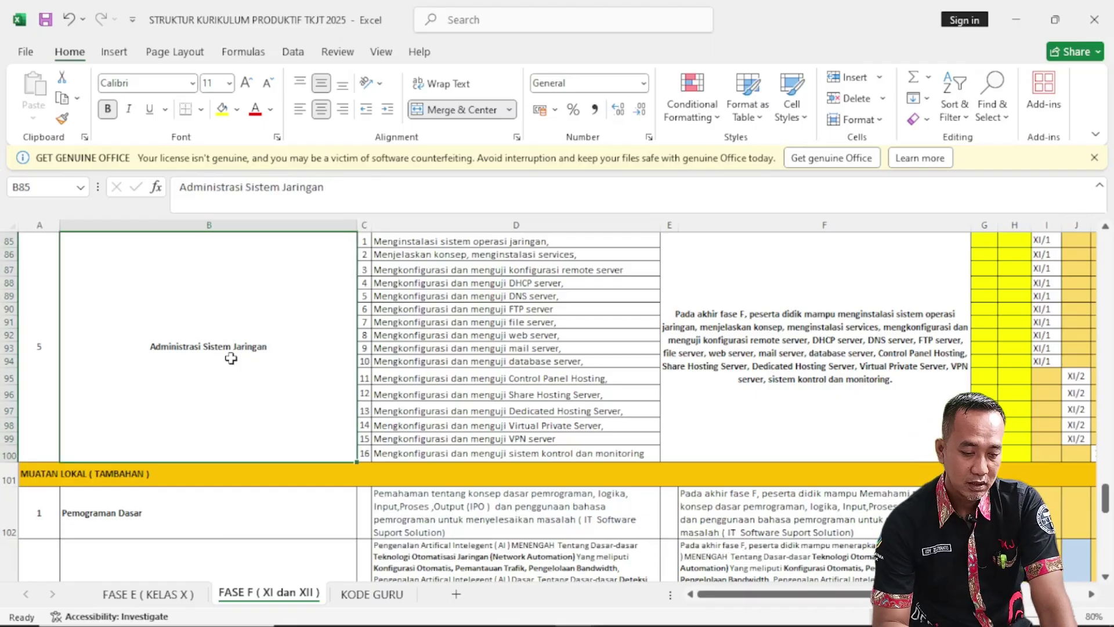
- Examine the FASE F local-content subjects Pemograman Dasar, Artifical Intelegent ( AI ) and Pemograman Web, ending on B105
left_click(232, 518)
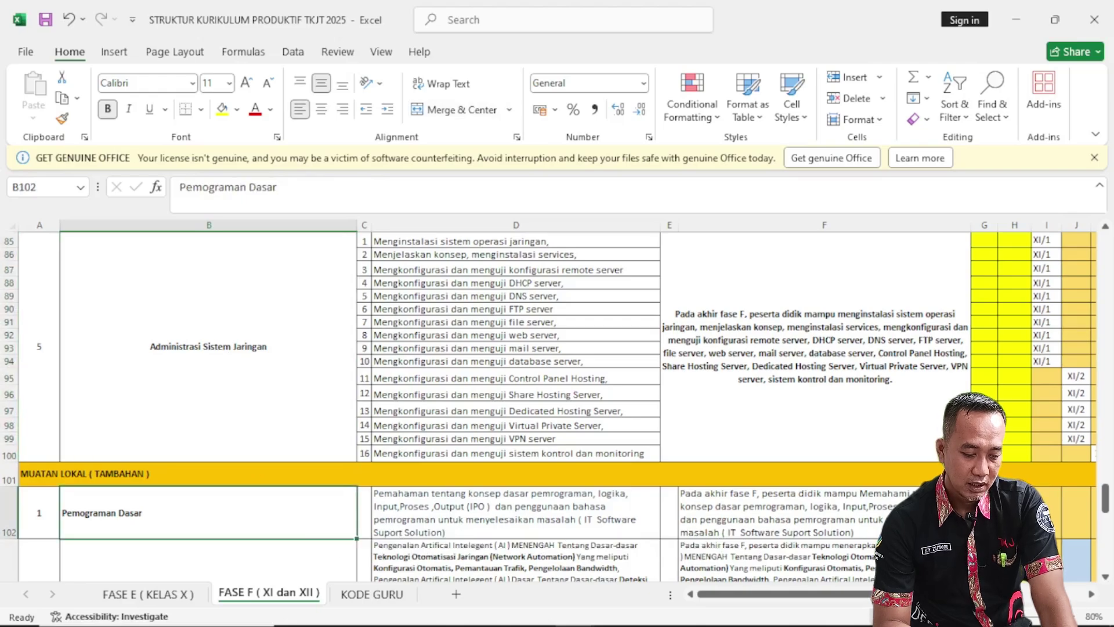
scroll(1103, 577, "down", 5)
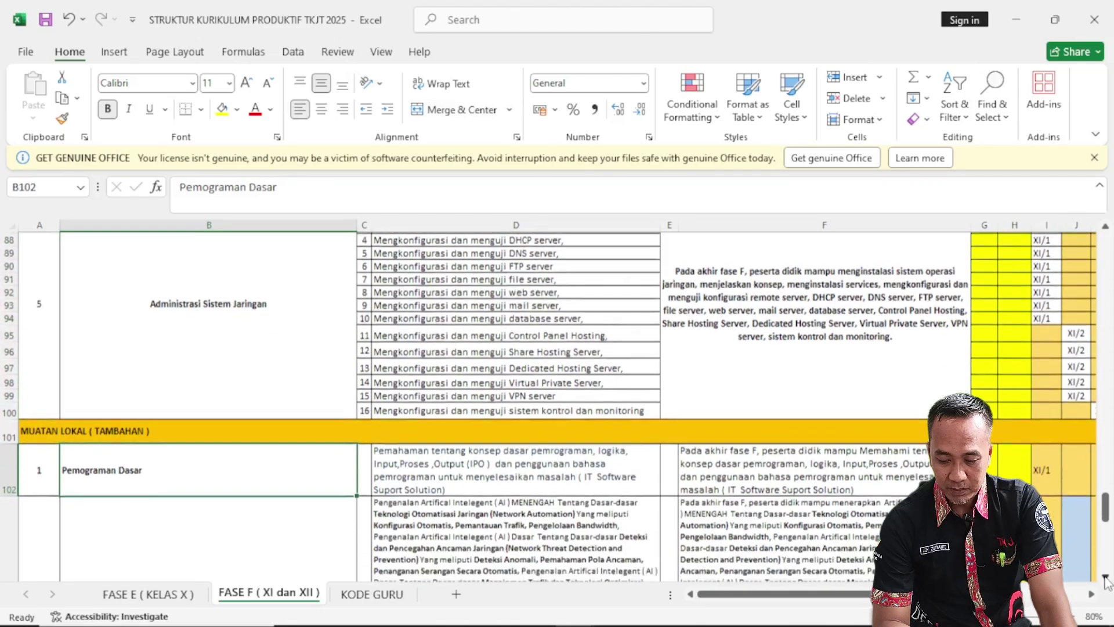
scroll(1105, 580, "down", 5)
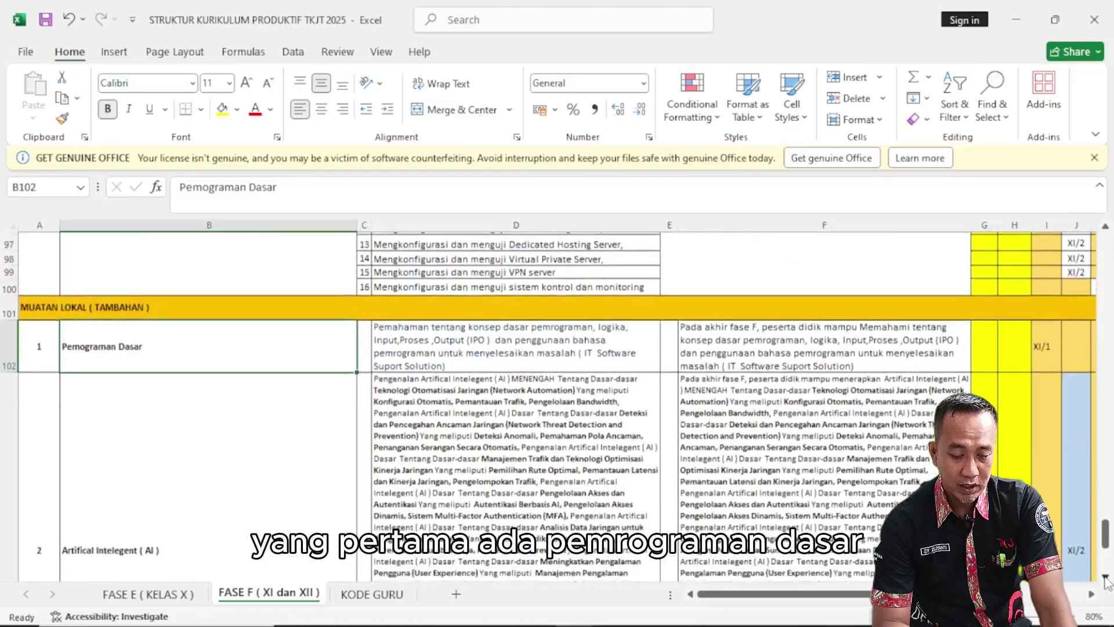
scroll(1105, 580, "down", 4)
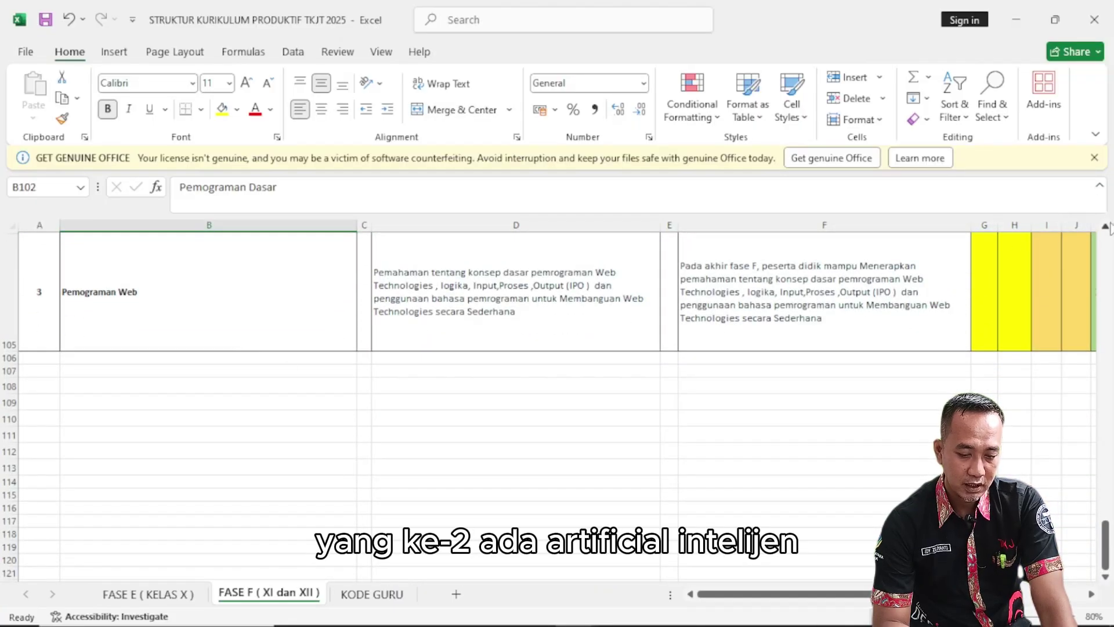
scroll(1106, 229, "up", 3)
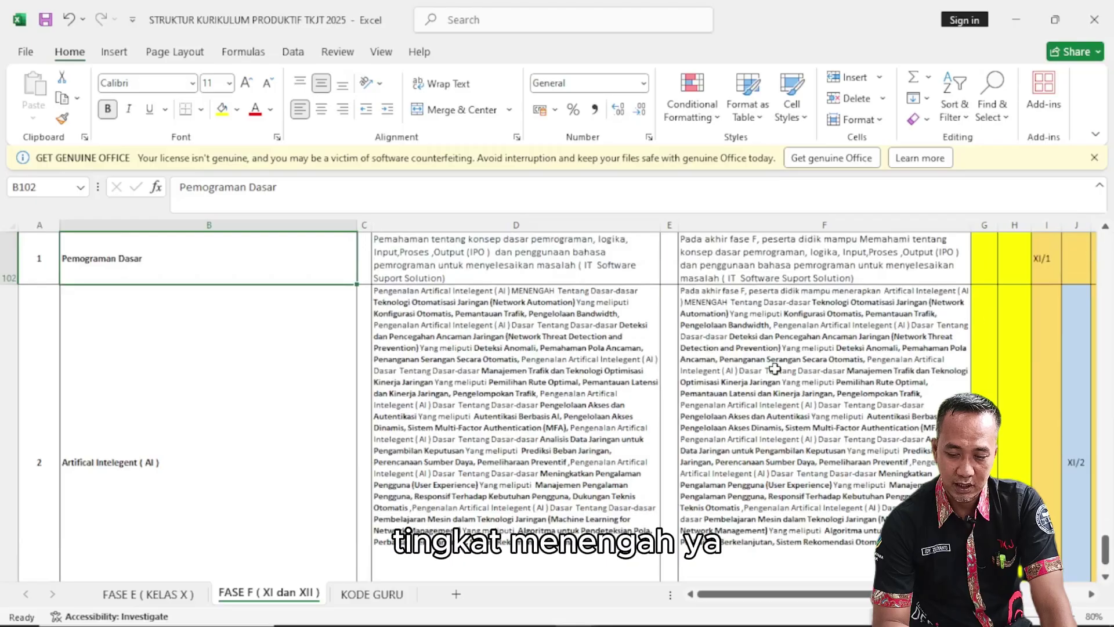
key("Down")
key("Down")
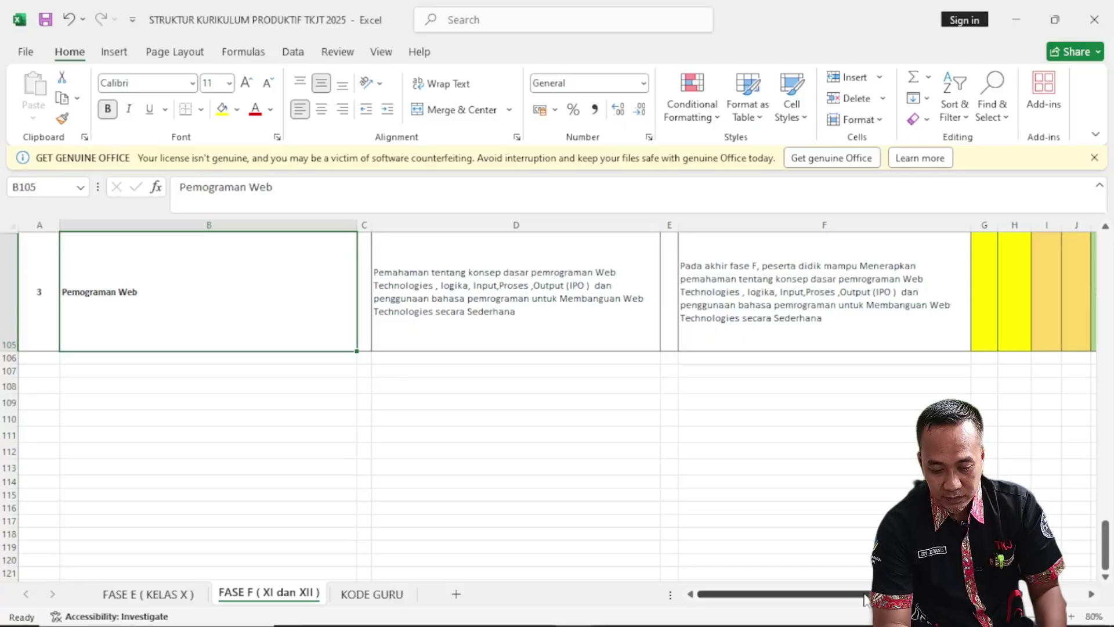
- Return to the logo and curriculum title heading at the start of the FASE F ( XI dan XII ) sheet
left_click_drag(837, 594, 899, 594)
left_click_drag(1106, 538, 1091, 279)
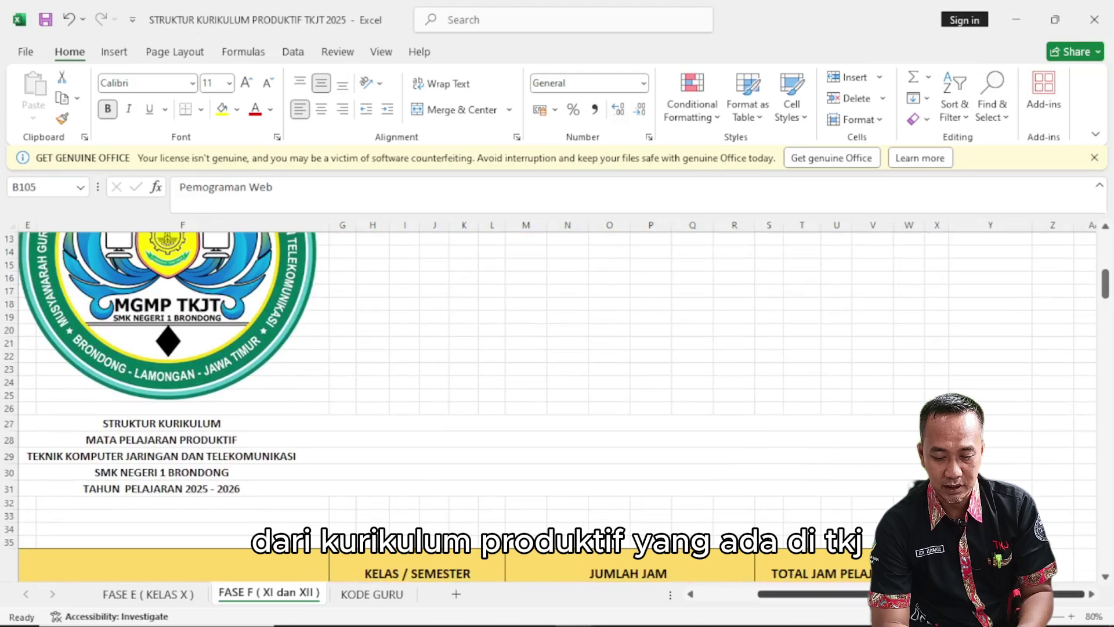
left_click_drag(878, 593, 819, 598)
left_click(1105, 228)
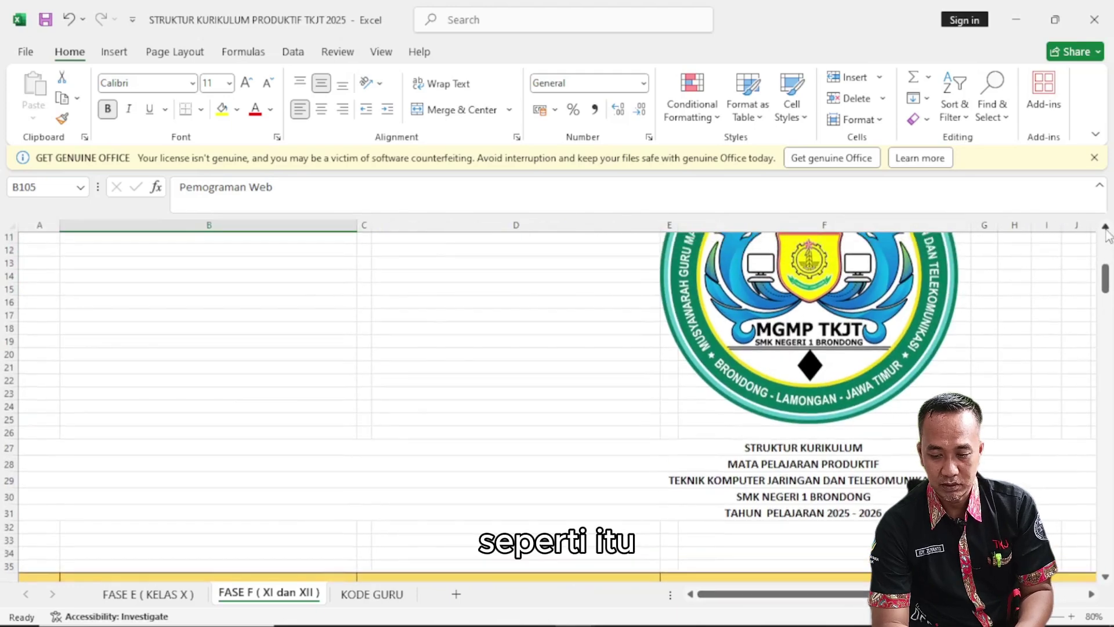
left_click(1106, 228)
left_click(1105, 228)
left_click(1106, 227)
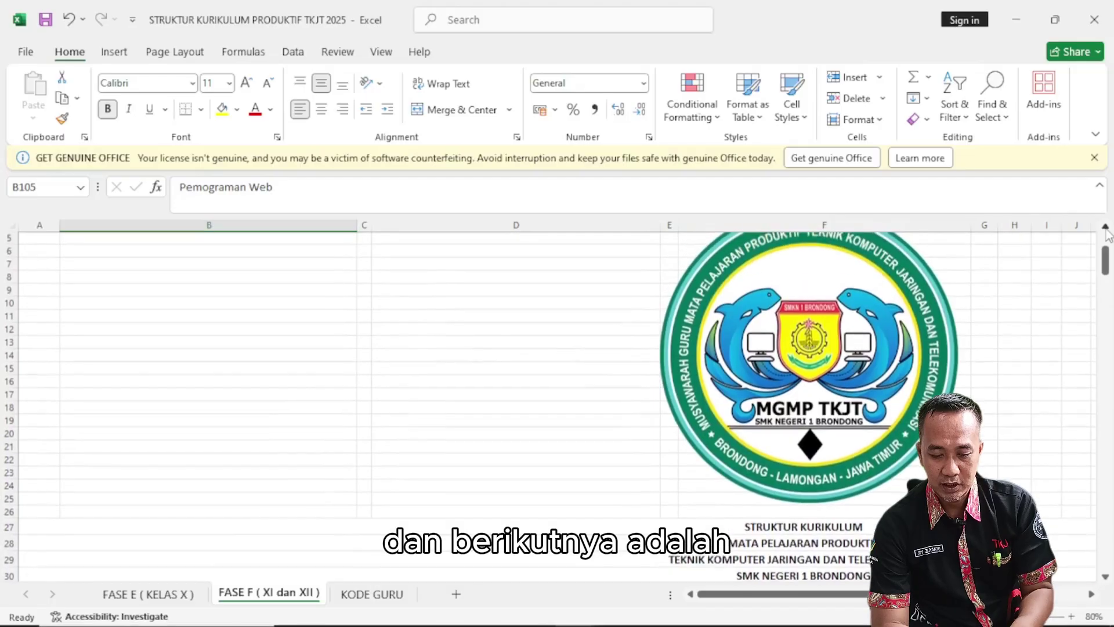
left_click(1106, 227)
left_click(1106, 228)
left_click(1106, 227)
left_click(1106, 227)
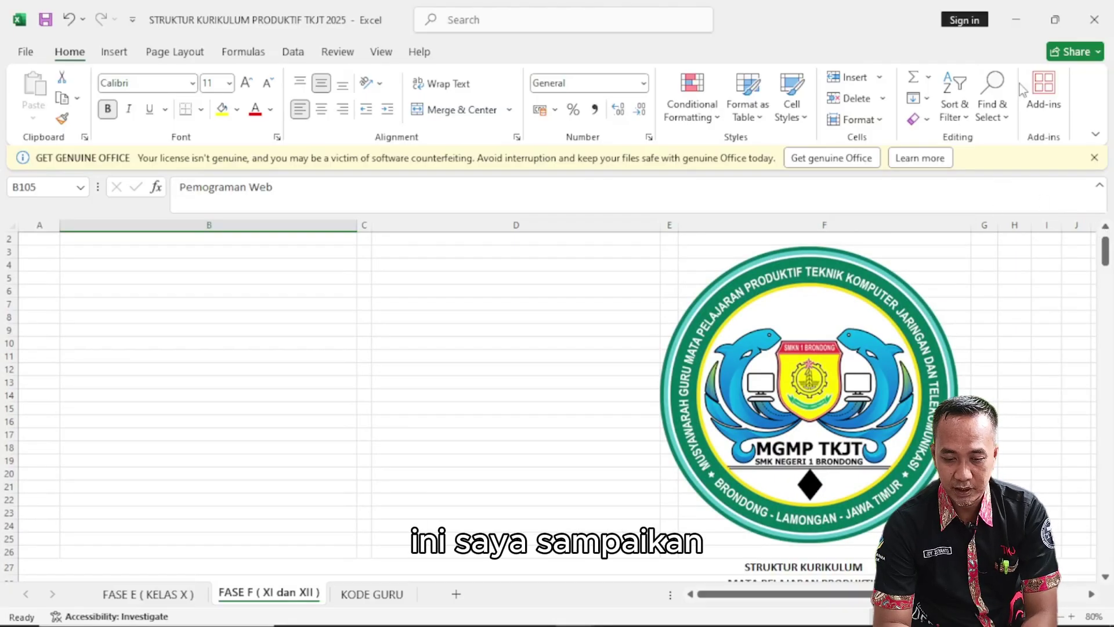
- Minimise the curriculum workbook and bring up the PANDUAN KOMPETENSI PKL KELAS X workbook at the start of its HARD DAN SOFT SKILL KELAS X sheet
left_click(1016, 20)
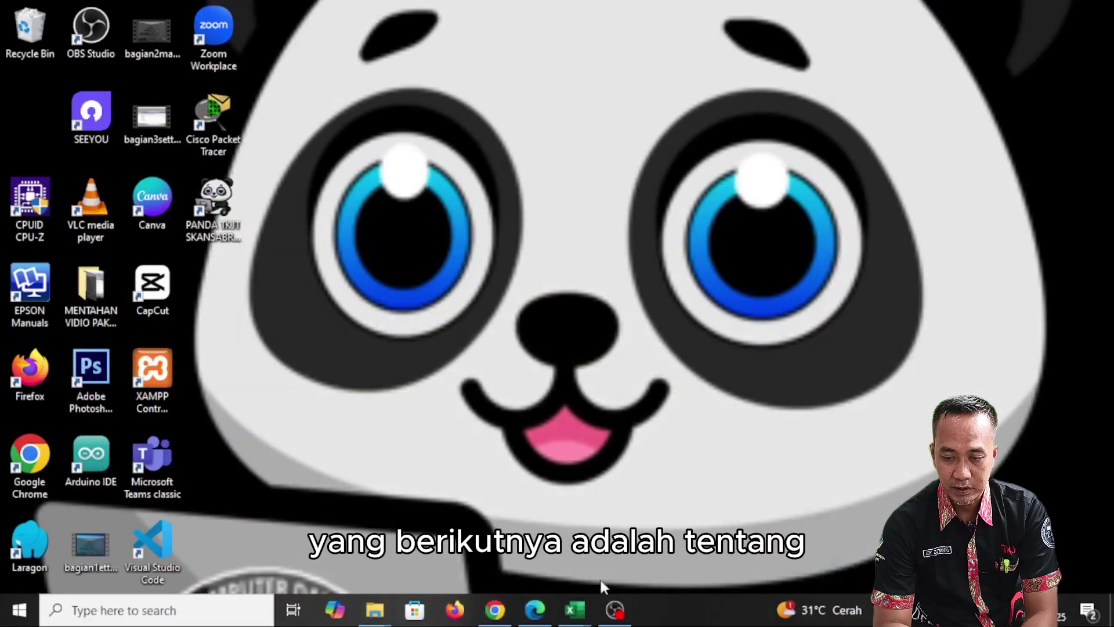
mouse_move(584, 621)
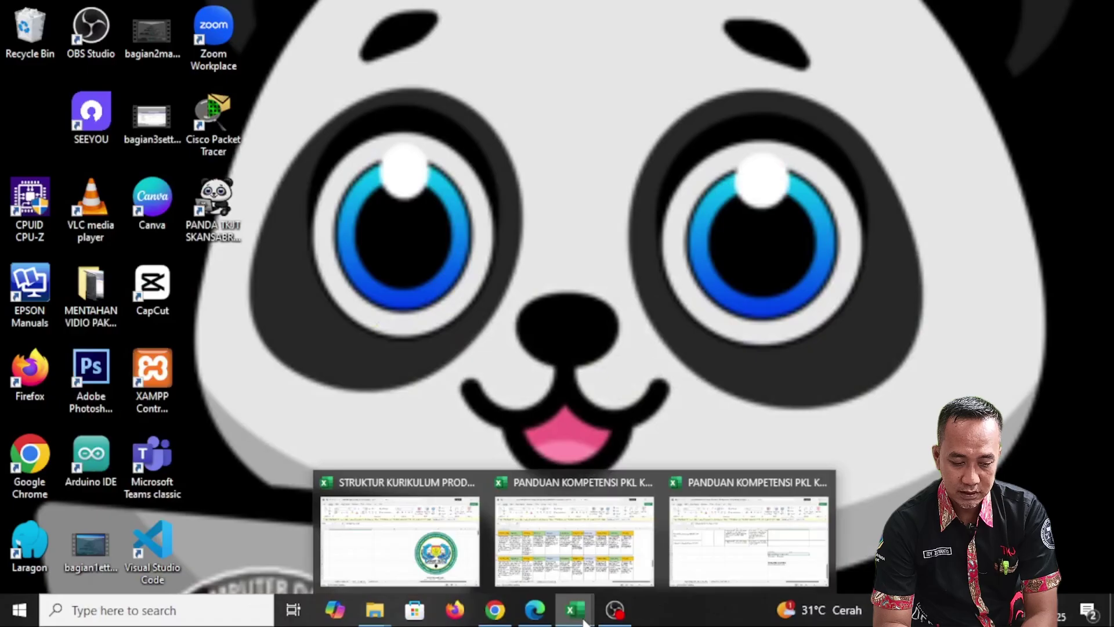
mouse_move(562, 552)
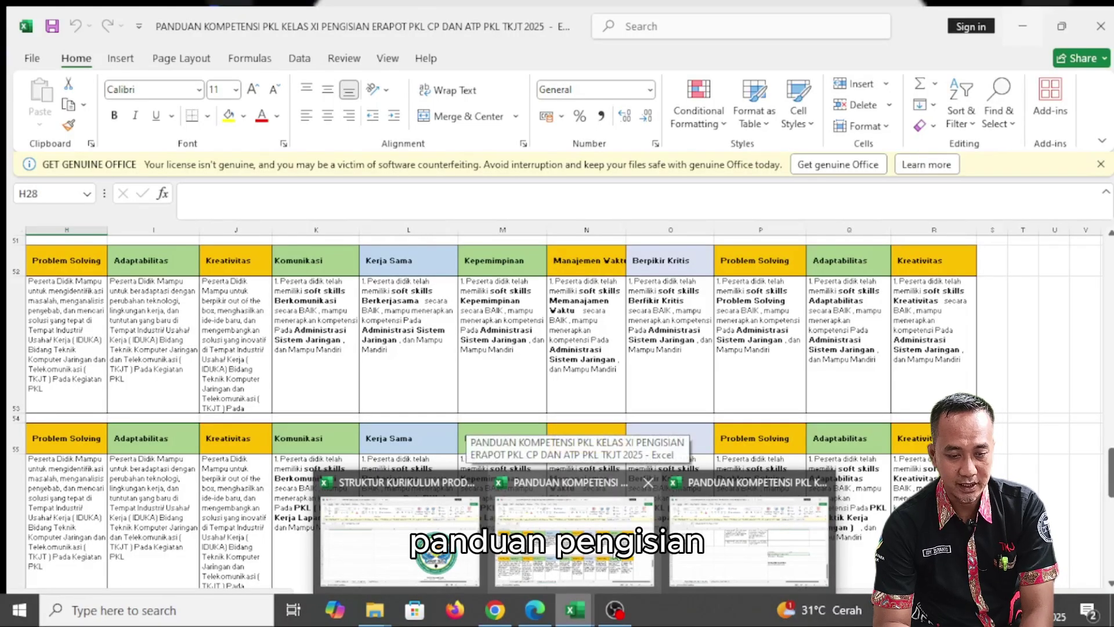
left_click(619, 551)
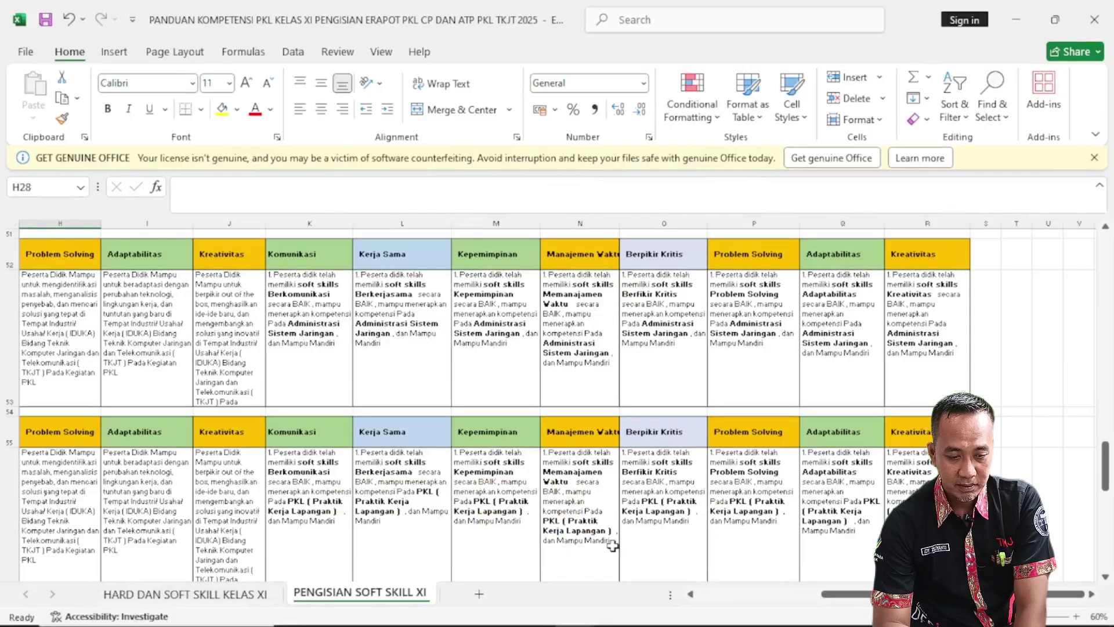
mouse_move(470, 624)
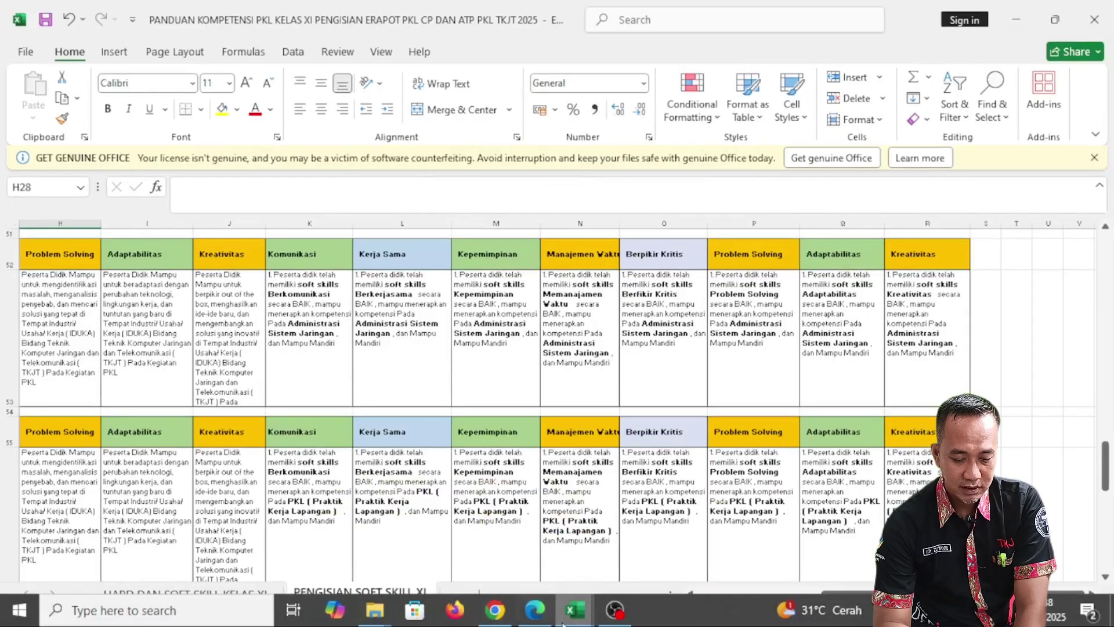
mouse_move(572, 611)
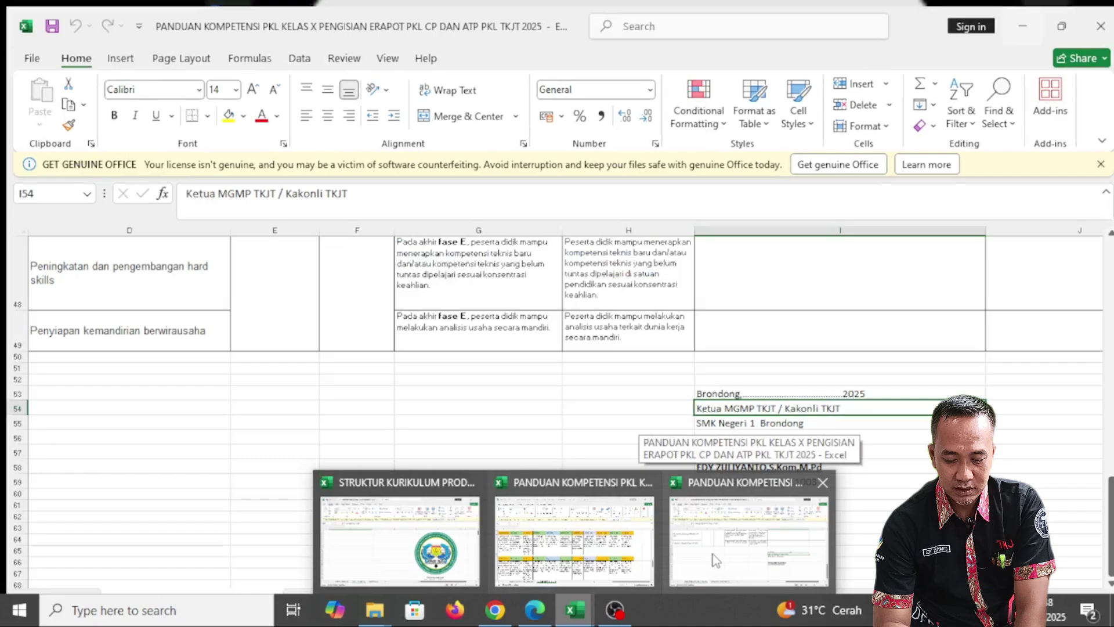
left_click(716, 560)
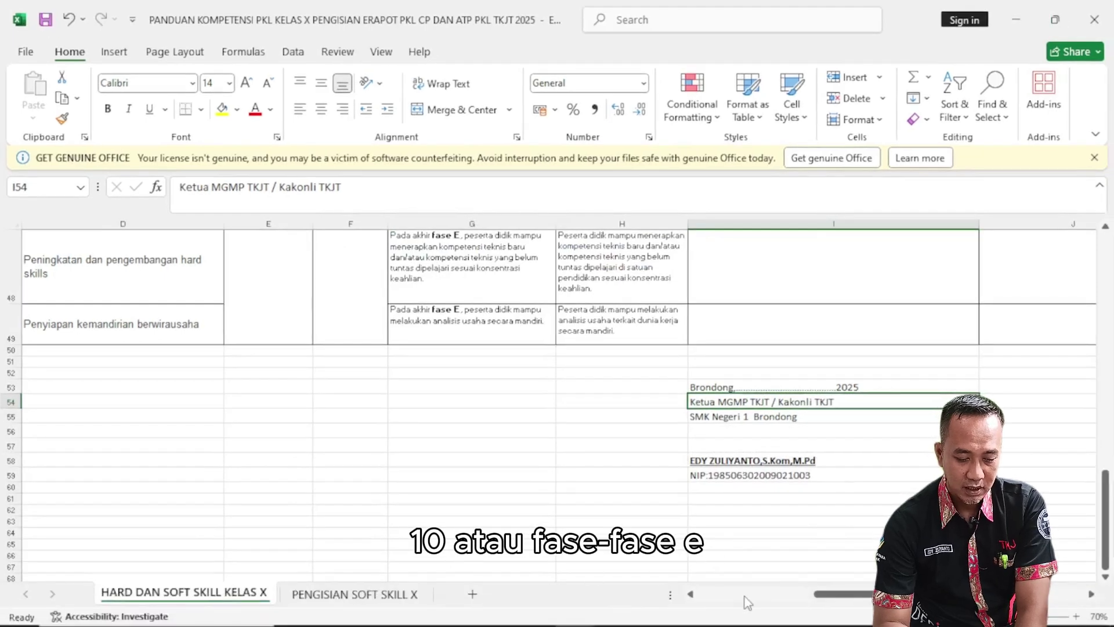
left_click(744, 596)
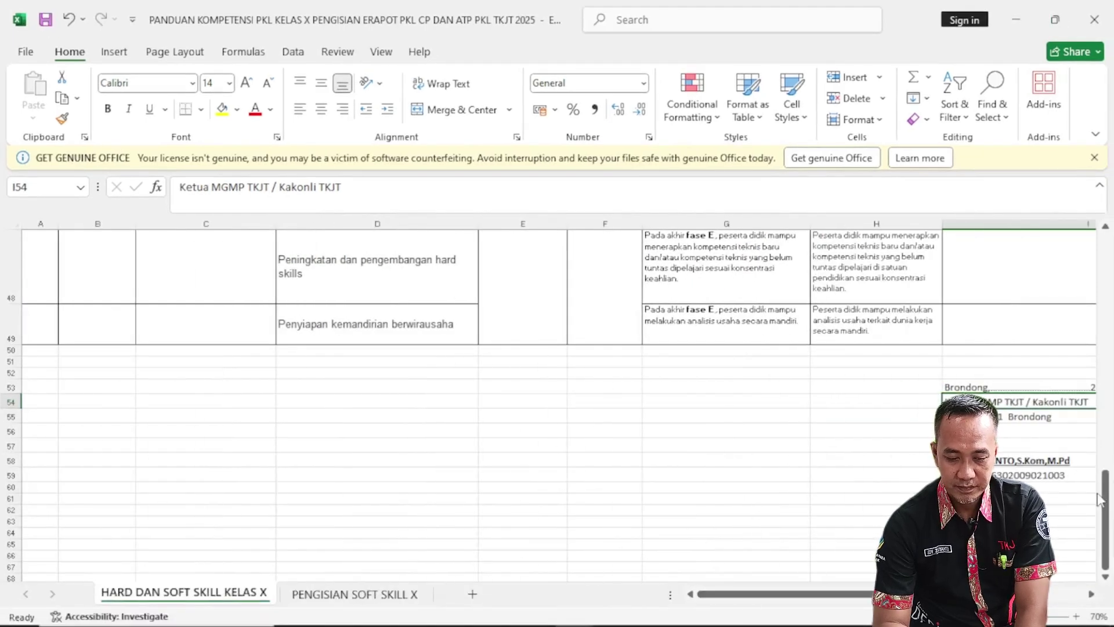
left_click_drag(1106, 502, 1105, 255)
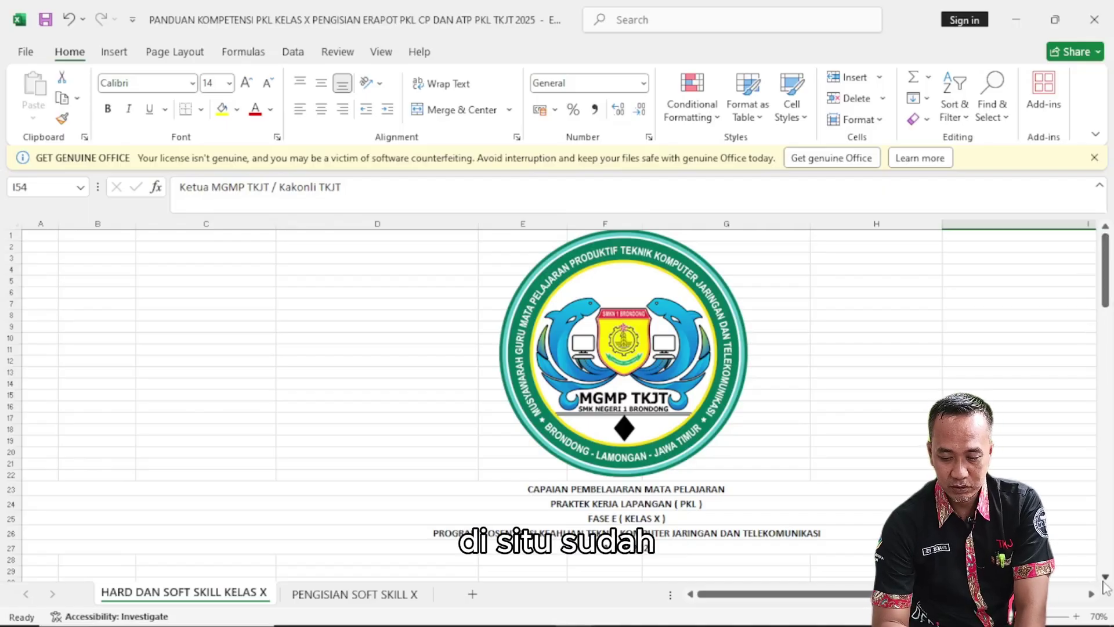
- Examine the PKL title block and the participant fields through KOSENTRASI KEAHLIAN, NAMA TEMPAT PKL and TANGGAL PKL in A39
scroll(1104, 585, "down", 3)
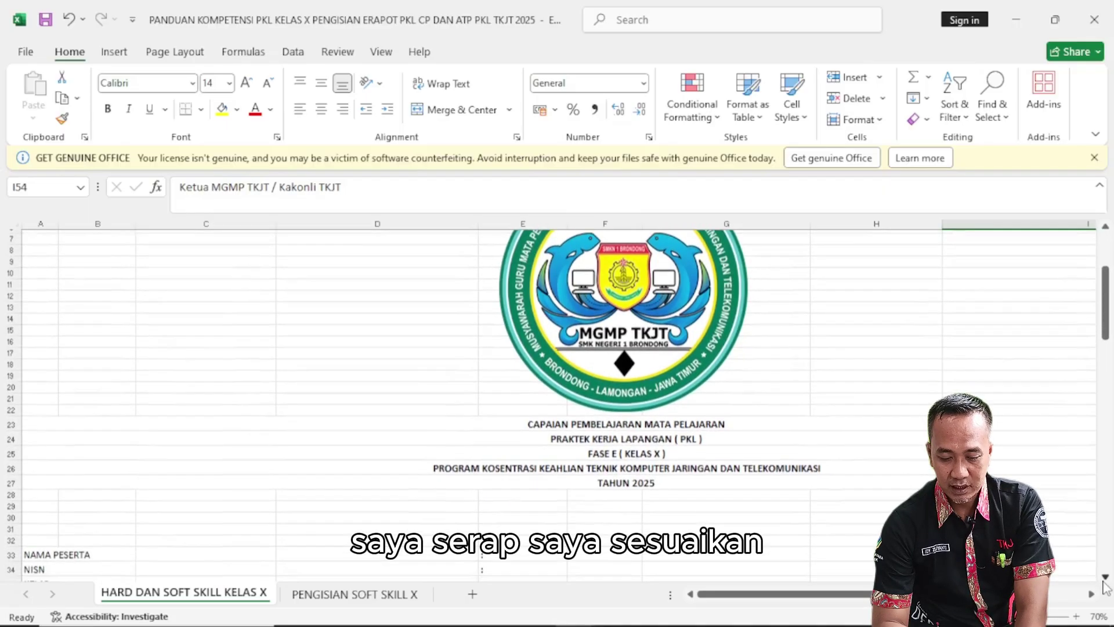
scroll(1104, 588, "down", 2)
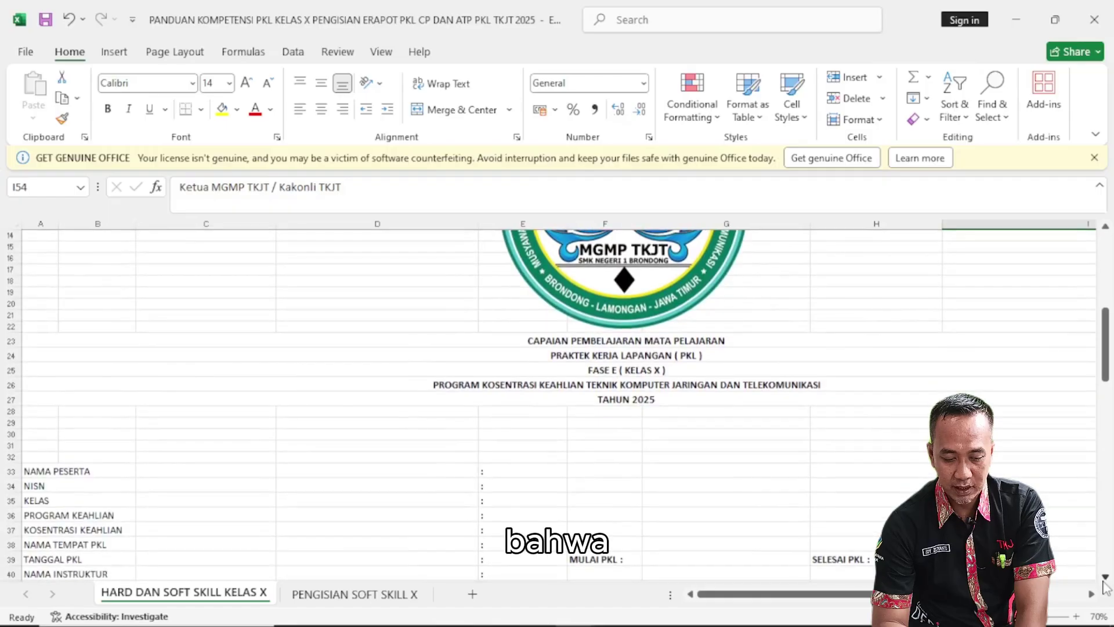
scroll(1106, 587, "down", 3)
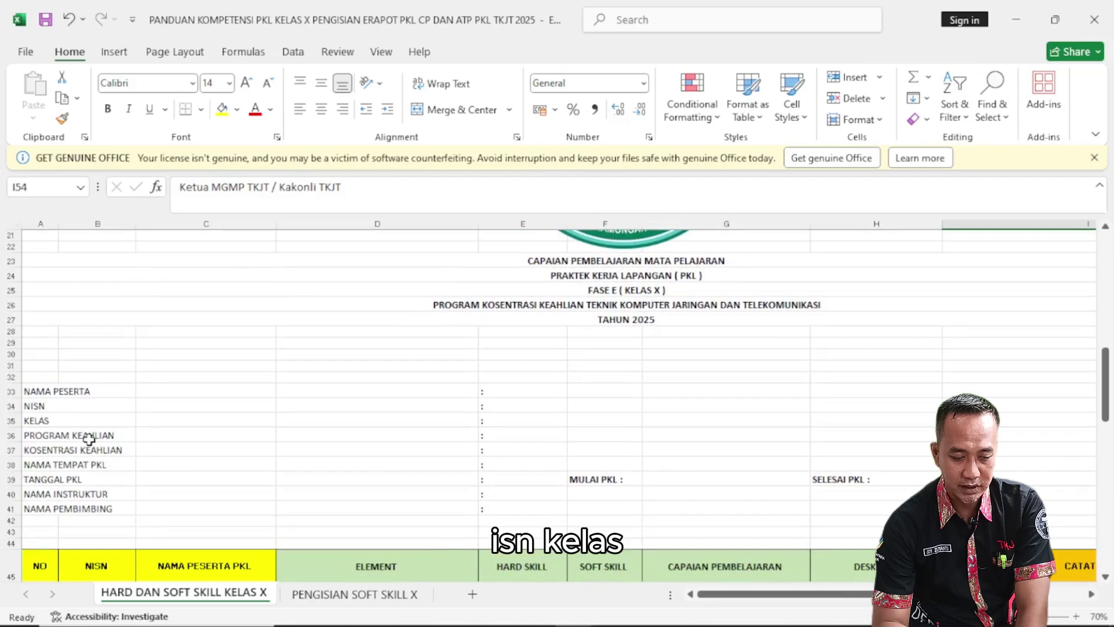
left_click(69, 449)
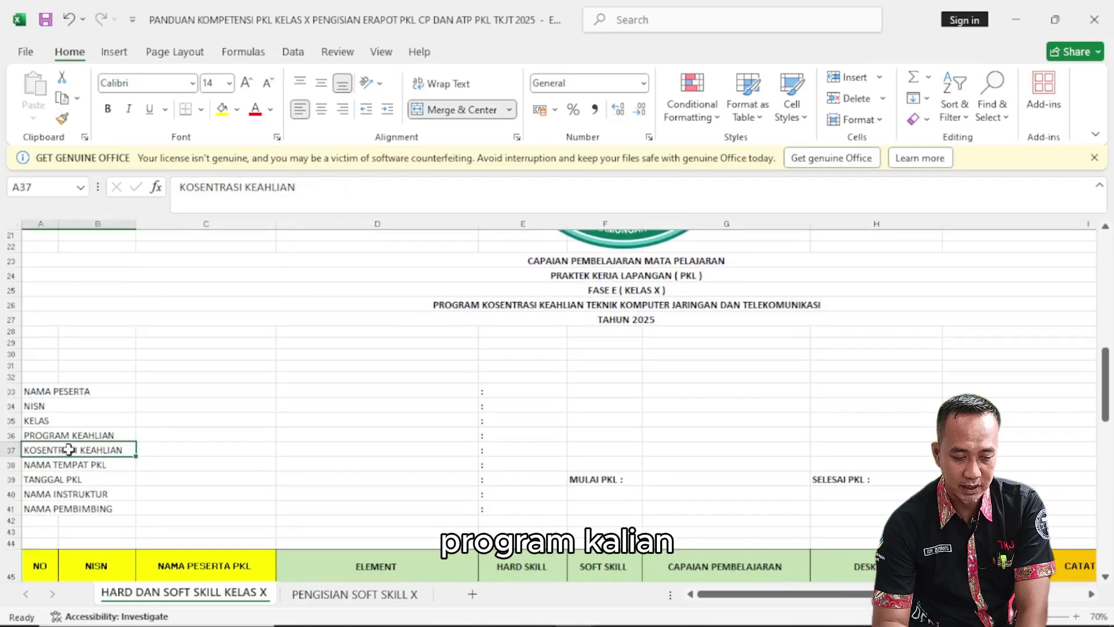
left_click(79, 462)
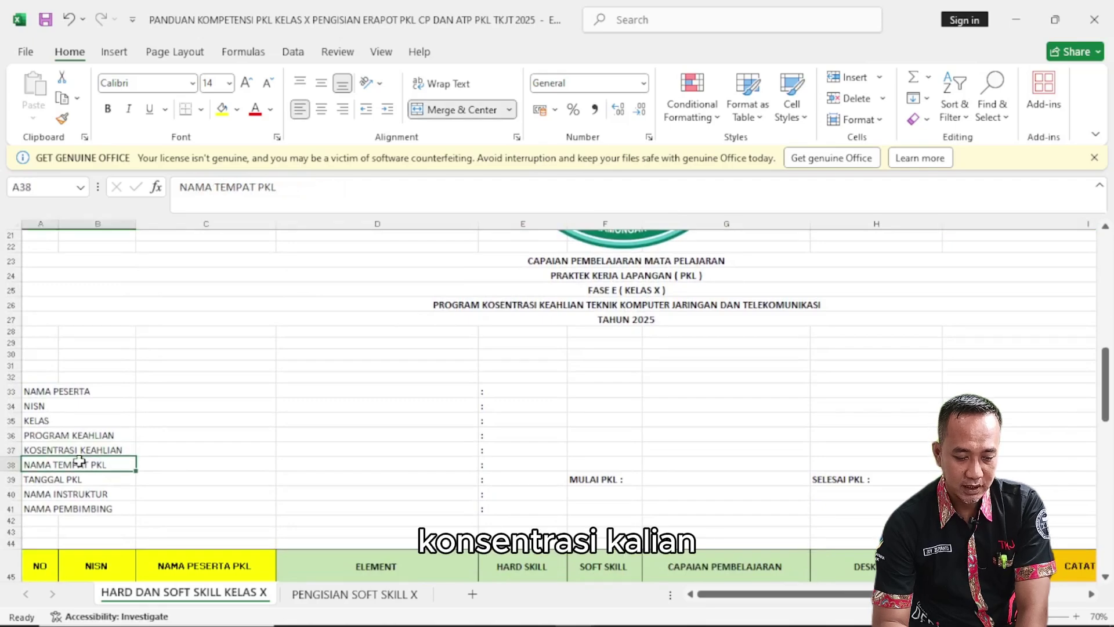
left_click(70, 480)
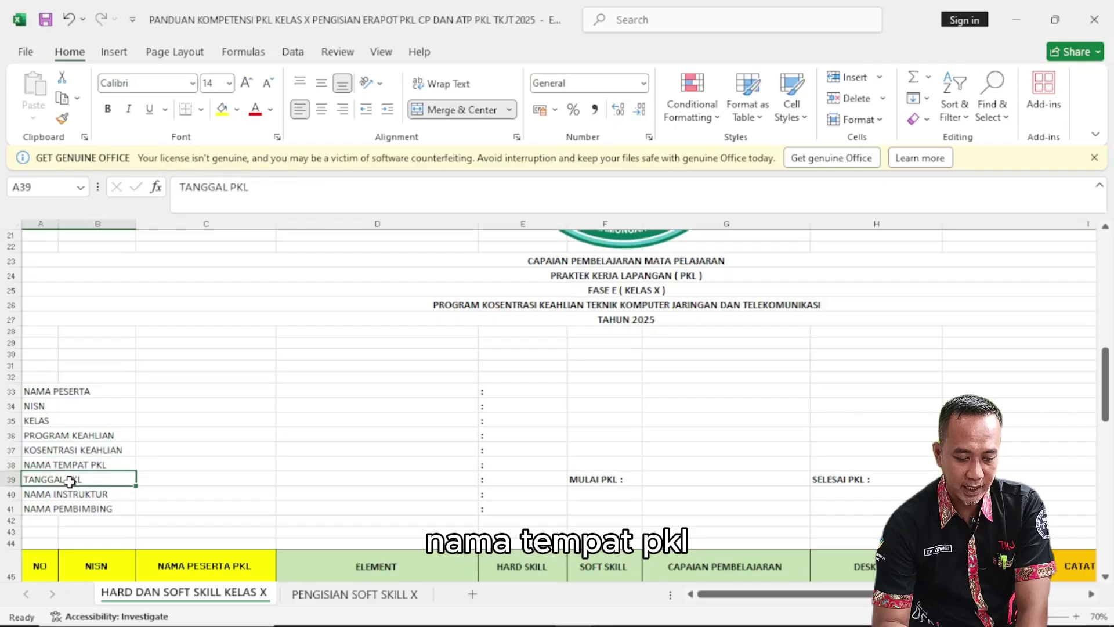
- Go through the MULAI PKL and SELESAI PKL date fields, then NAMA INSTRUKTUR and NAMA PEMBIMBING in A41
left_click(595, 482)
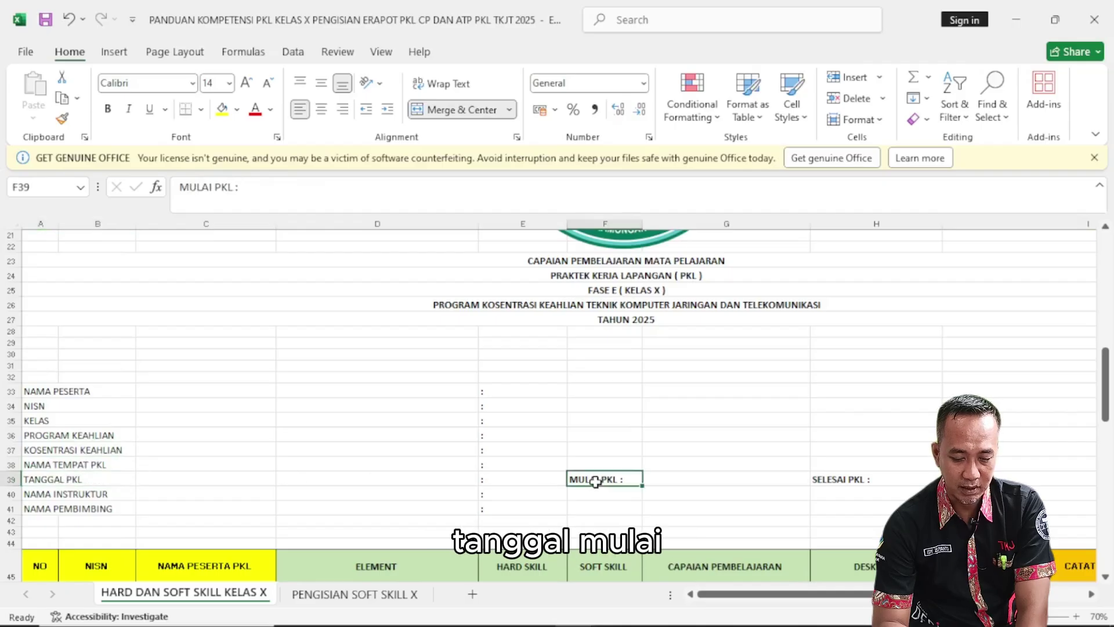
left_click(855, 480)
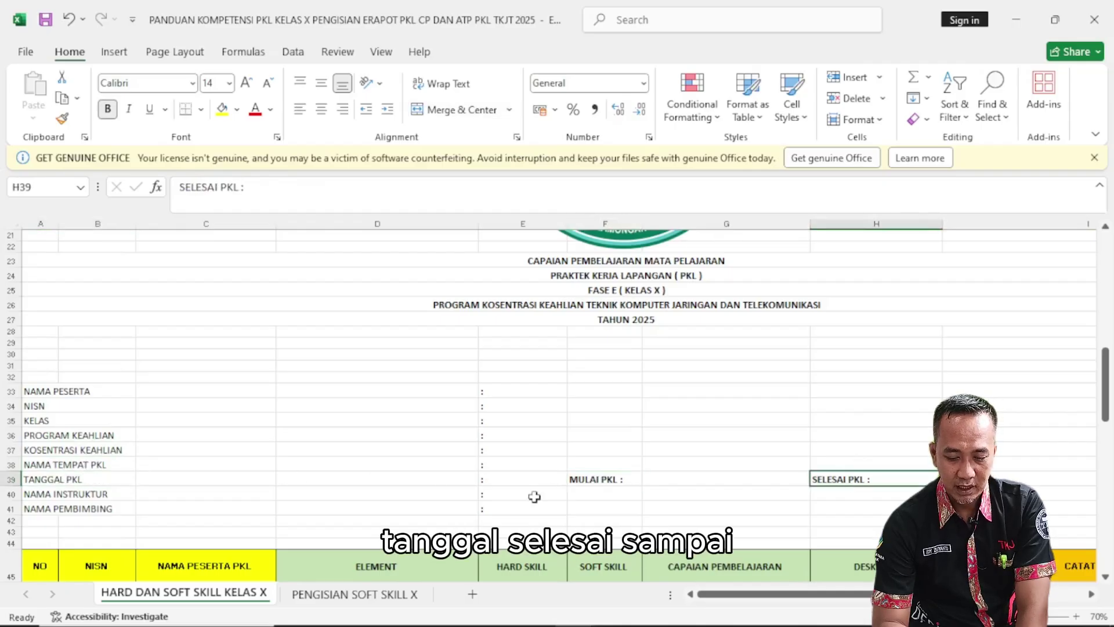
left_click(68, 495)
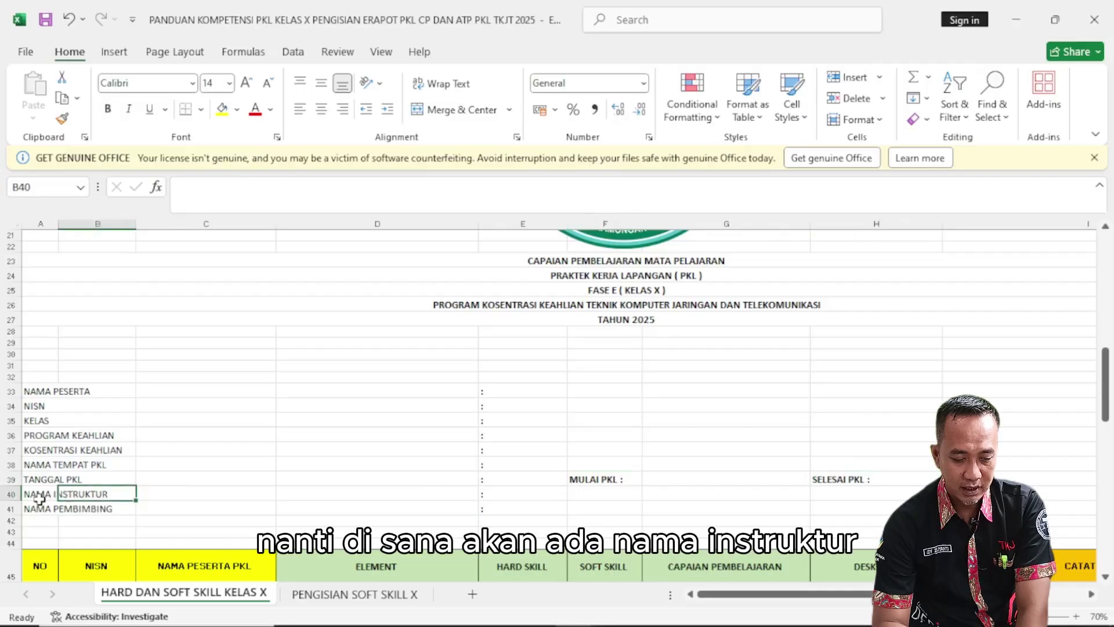
left_click(44, 495)
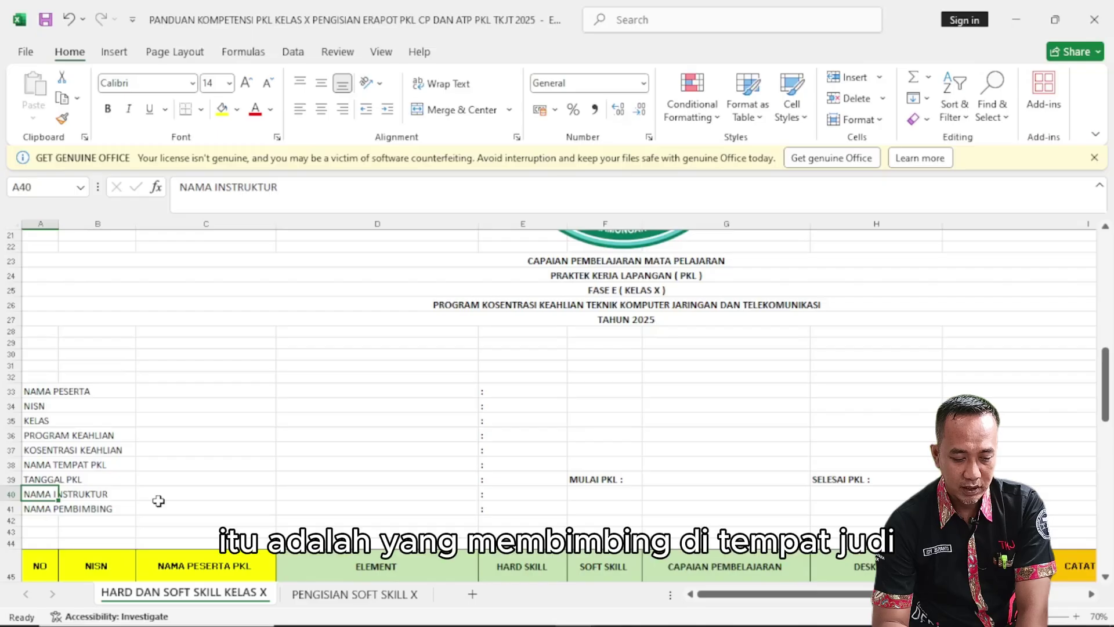
left_click(41, 514)
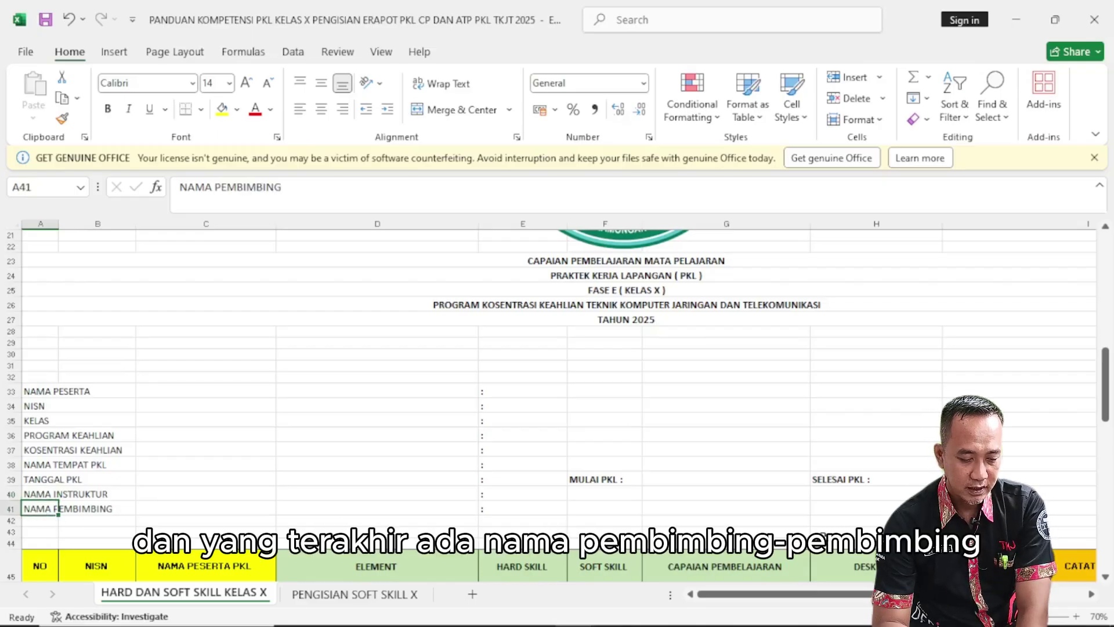
- Go to the competency table and examine its NO, NISN and NAMA PESERTA PKL headings in row 45
scroll(1106, 583, "down", 2)
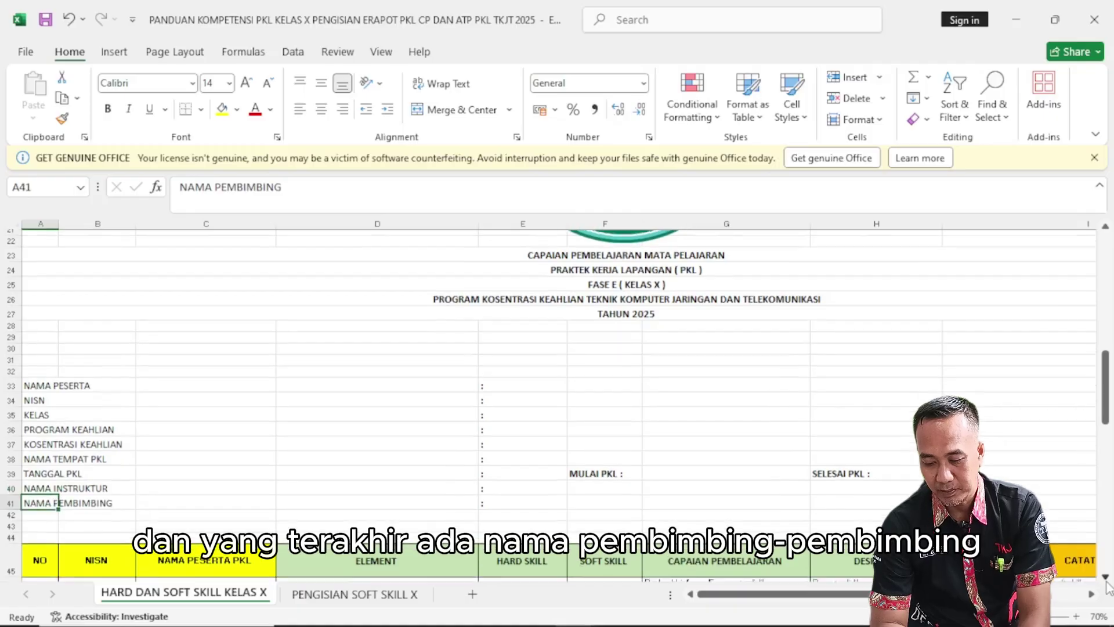
scroll(1106, 583, "down", 2)
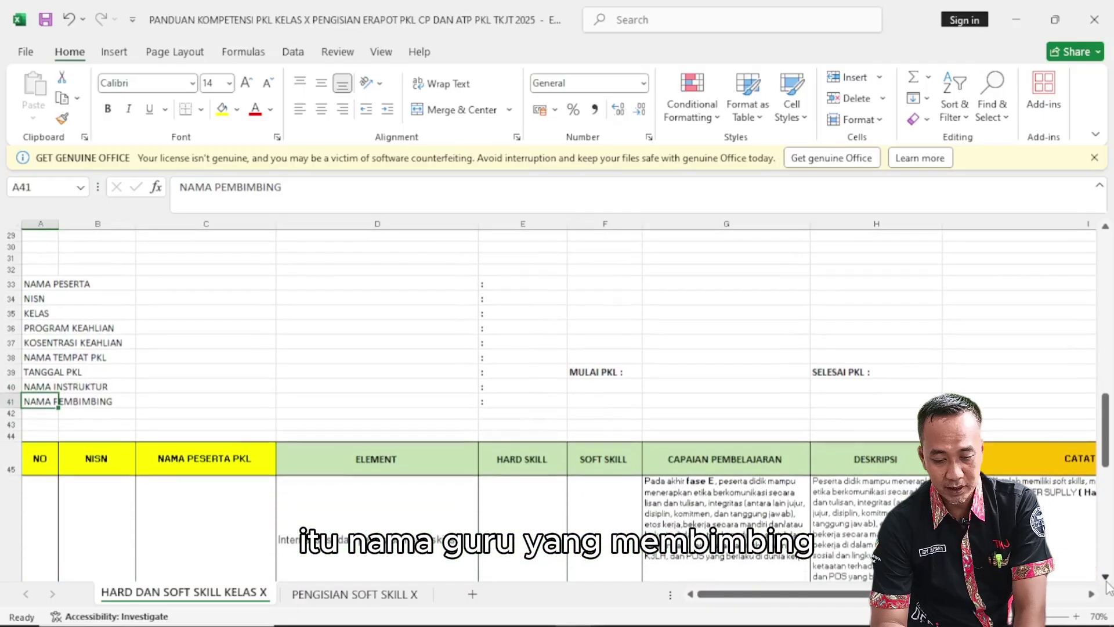
scroll(1107, 586, "down", 2)
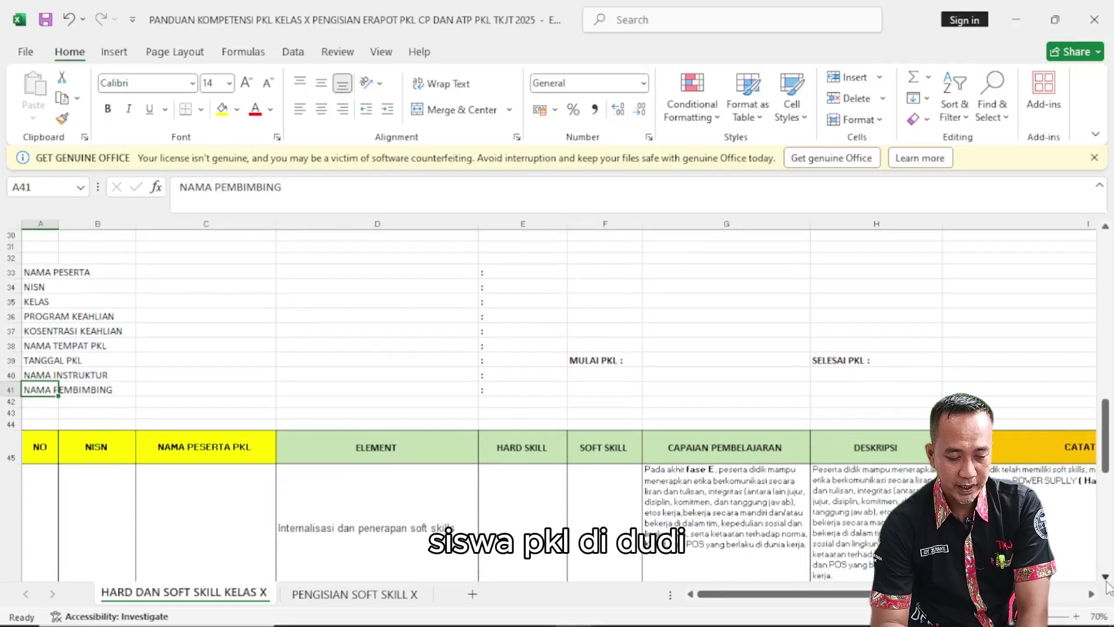
scroll(1109, 588, "down", 1)
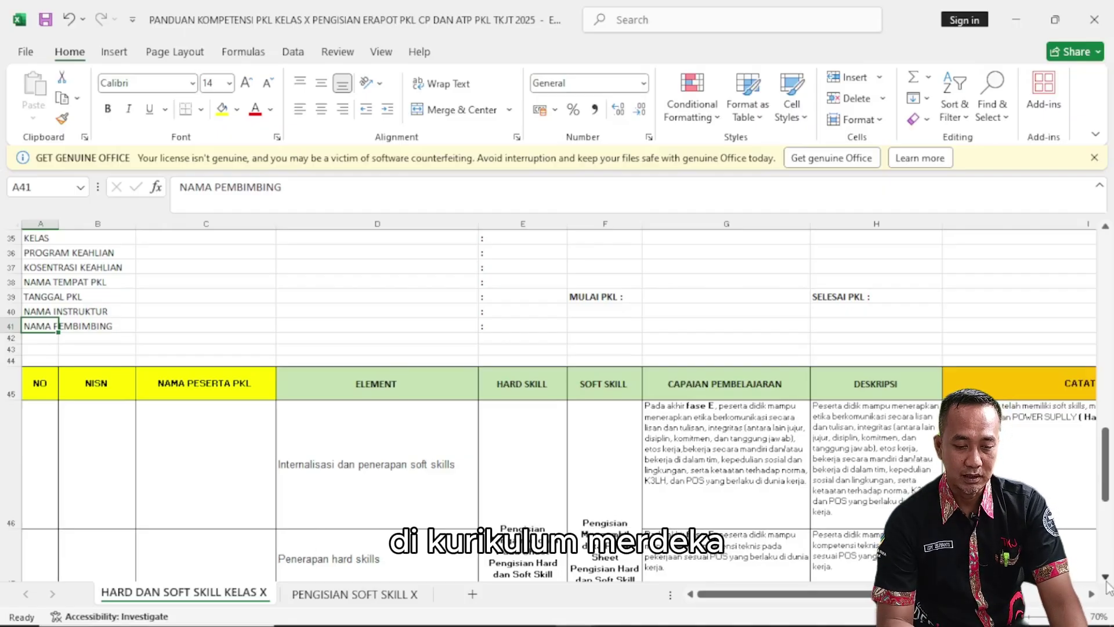
scroll(1108, 587, "down", 1)
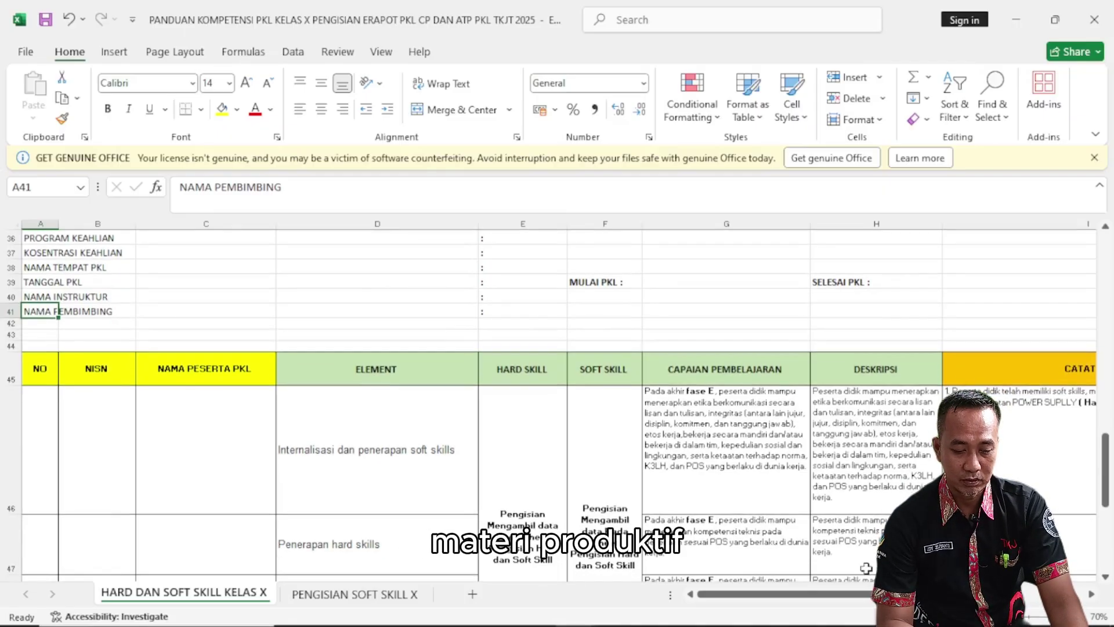
left_click_drag(41, 369, 108, 372)
left_click(109, 371)
left_click(197, 374)
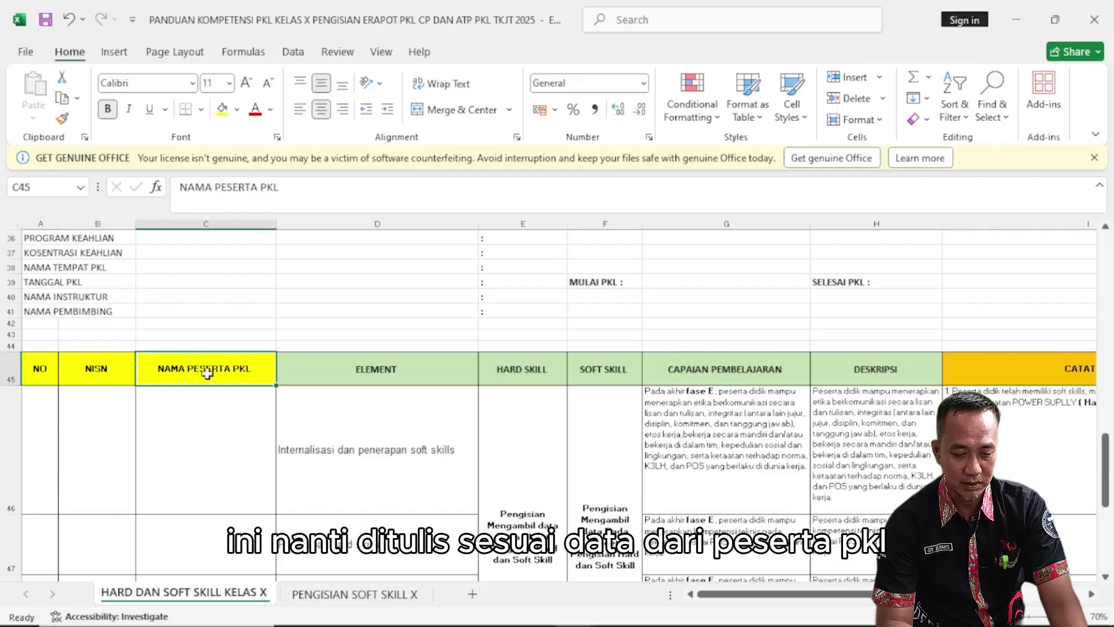
- Examine the ELEMENT column from Internalisasi dan penerapan soft skills in D46 down to Penyiapan kemandirian berwirausaha in row 49
left_click(352, 374)
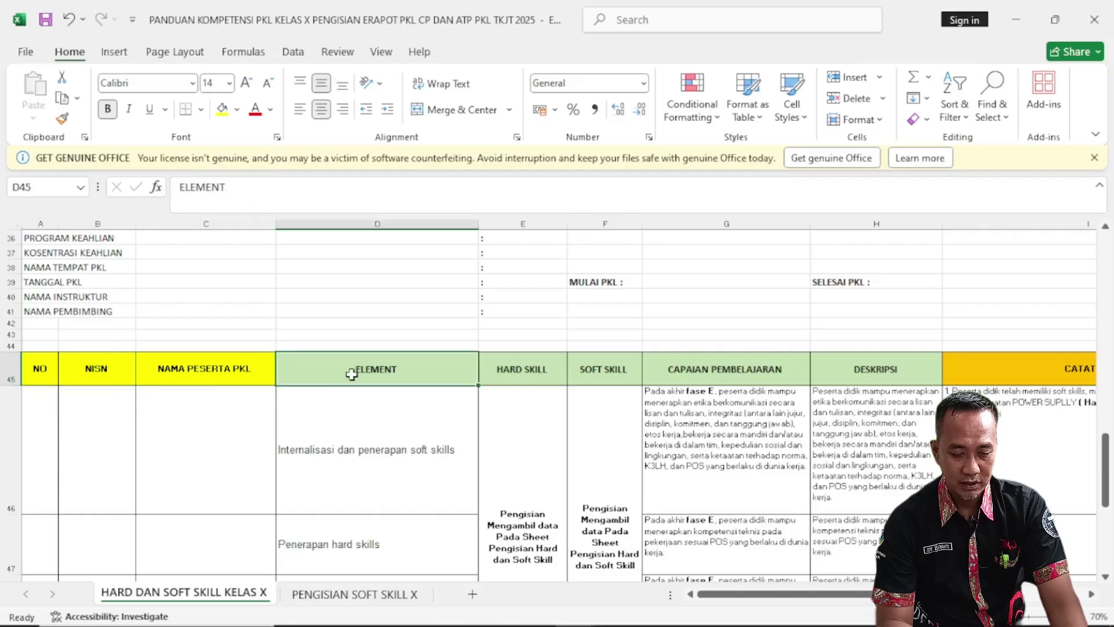
left_click(364, 462)
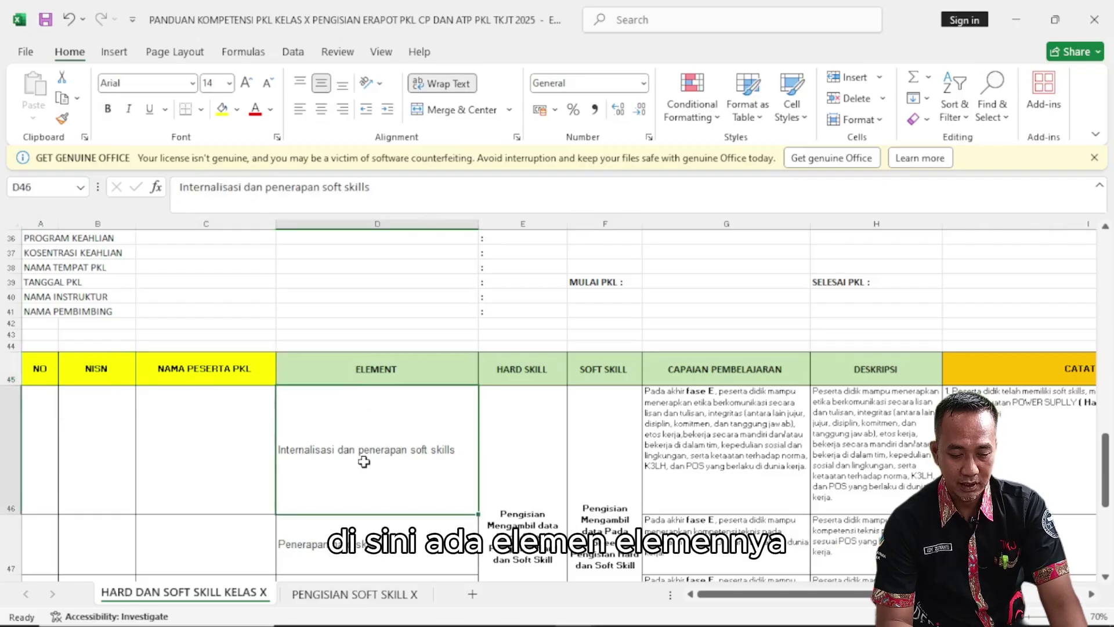
scroll(1109, 587, "down", 3)
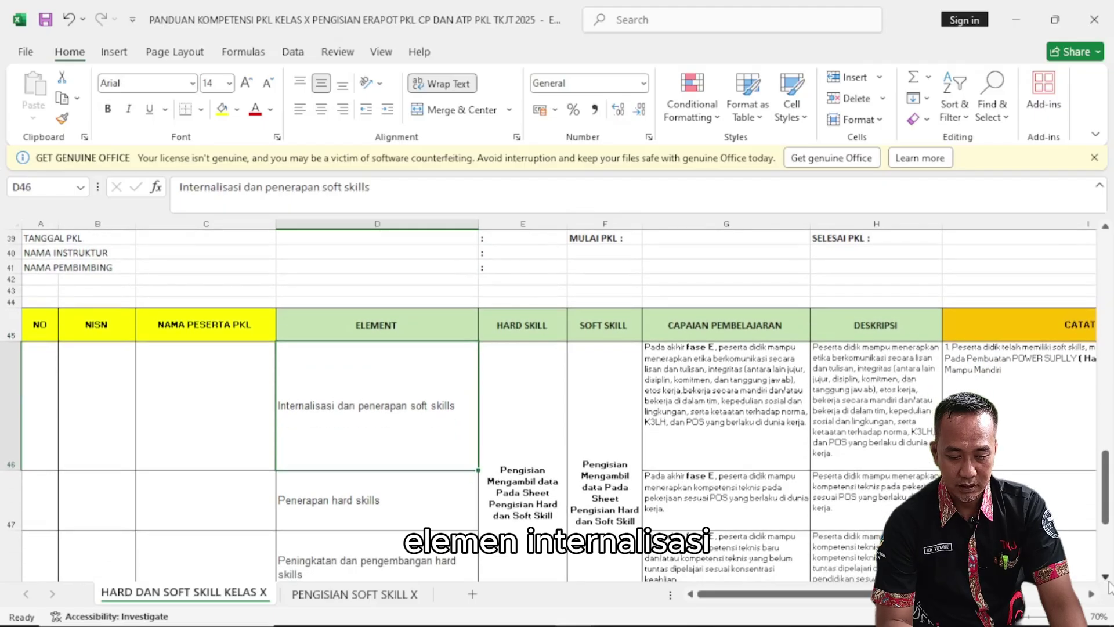
scroll(1109, 587, "down", 2)
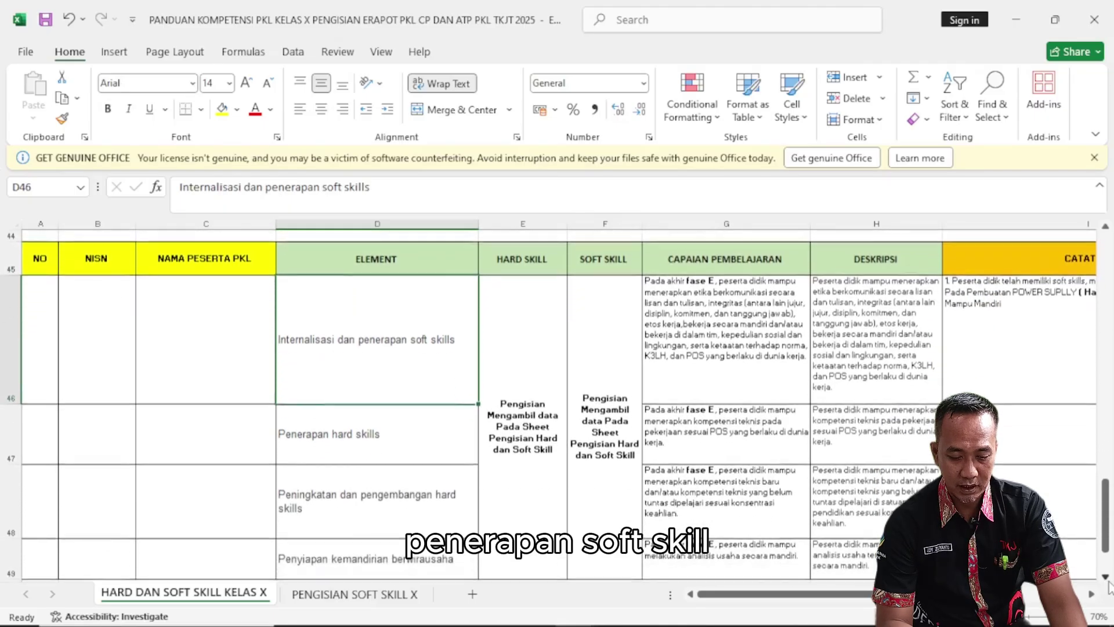
scroll(1109, 587, "down", 2)
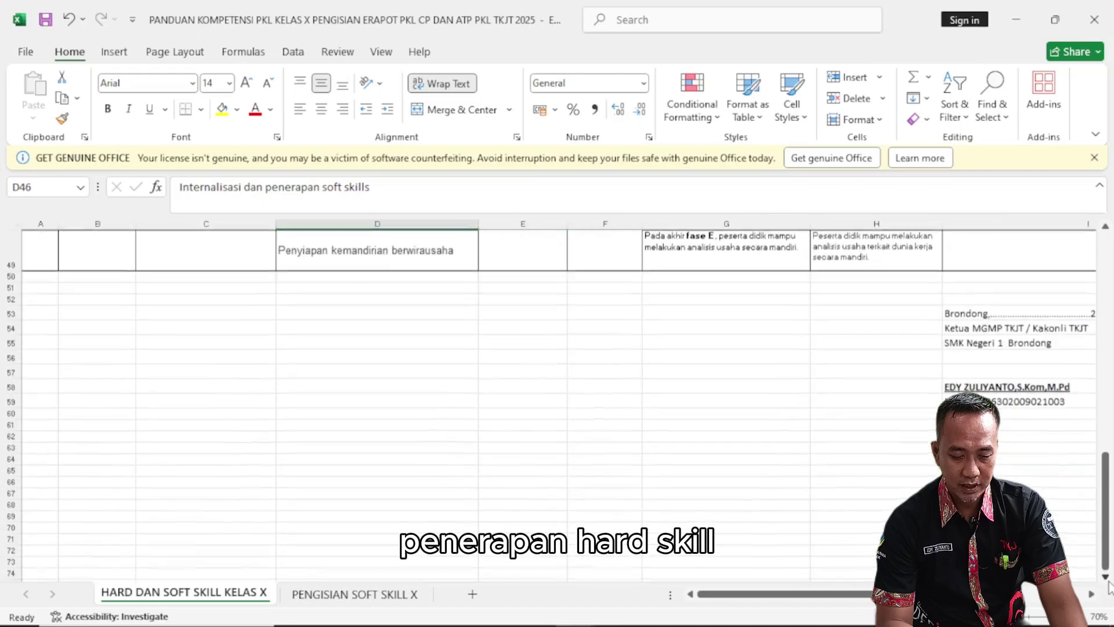
left_click(1105, 227)
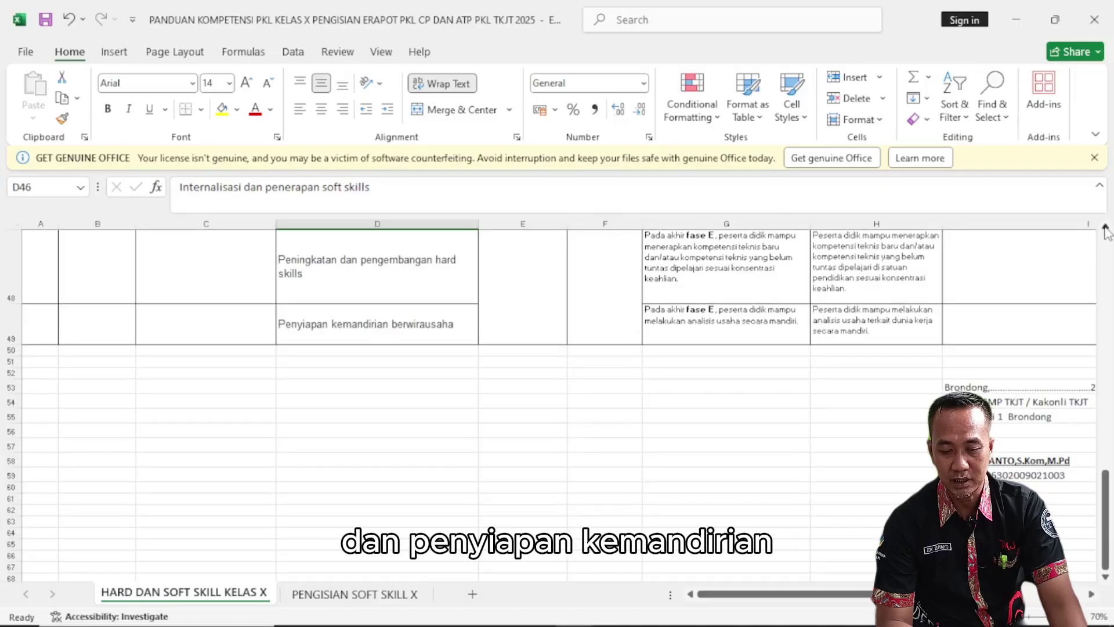
scroll(1106, 232, "up", 4)
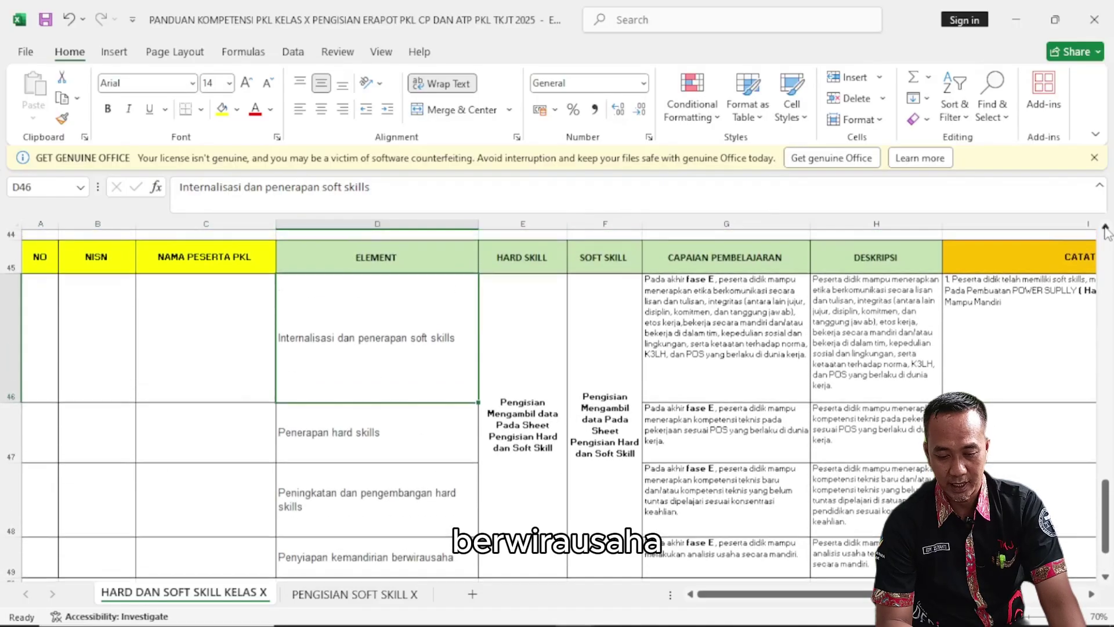
left_click(1105, 227)
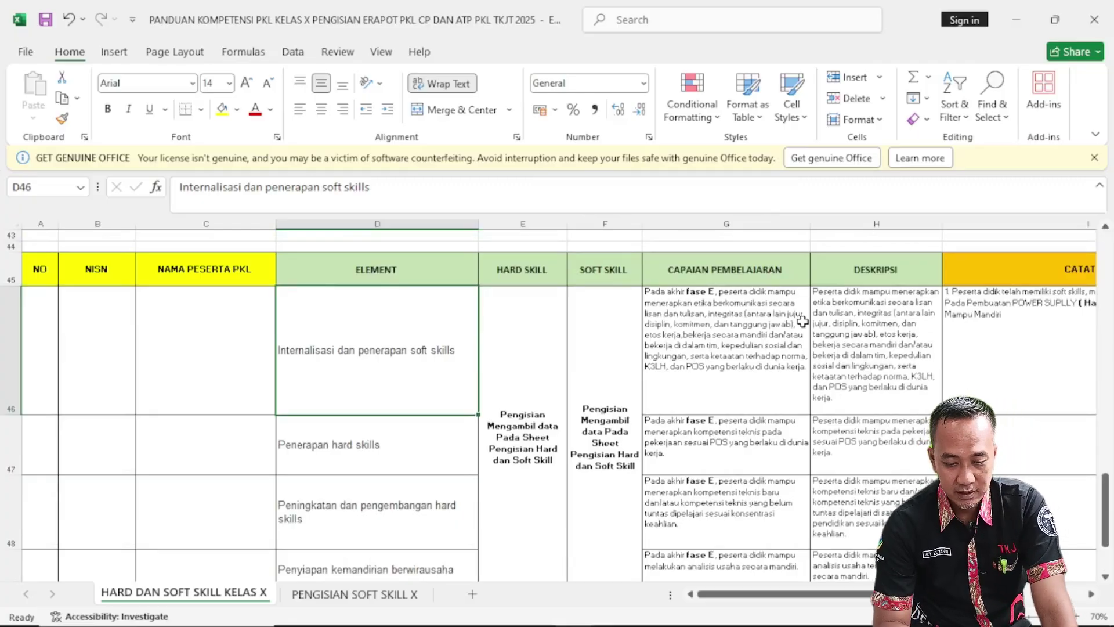
- Compare the merged HARD SKILL and SOFT SKILL cells E46 and F46, ending on the SOFT SKILL heading in F45
left_click(550, 355)
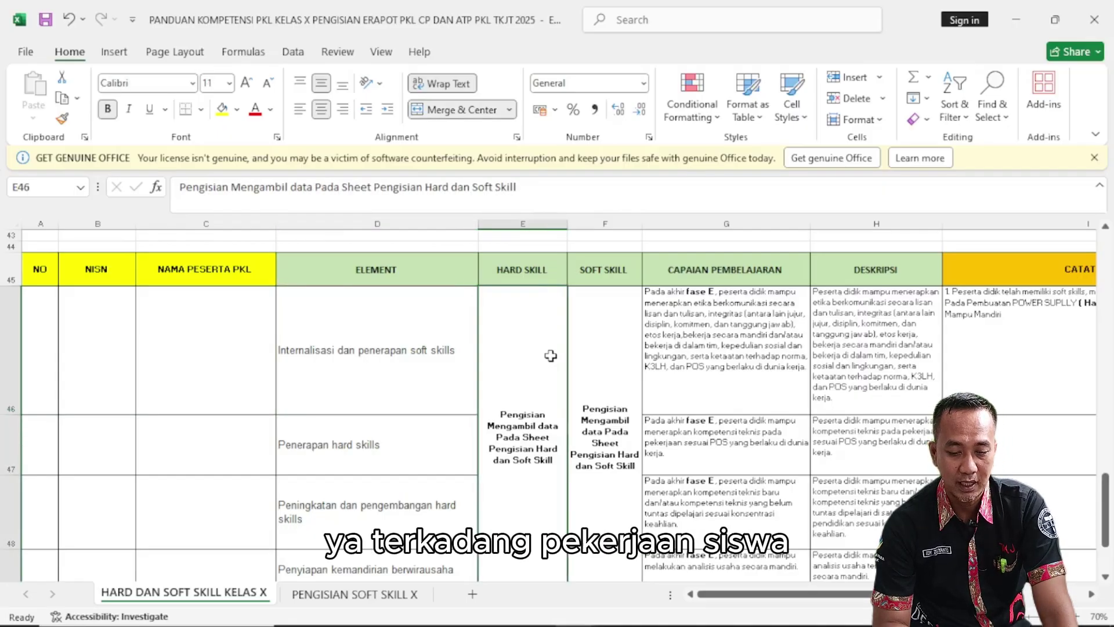
left_click(611, 366)
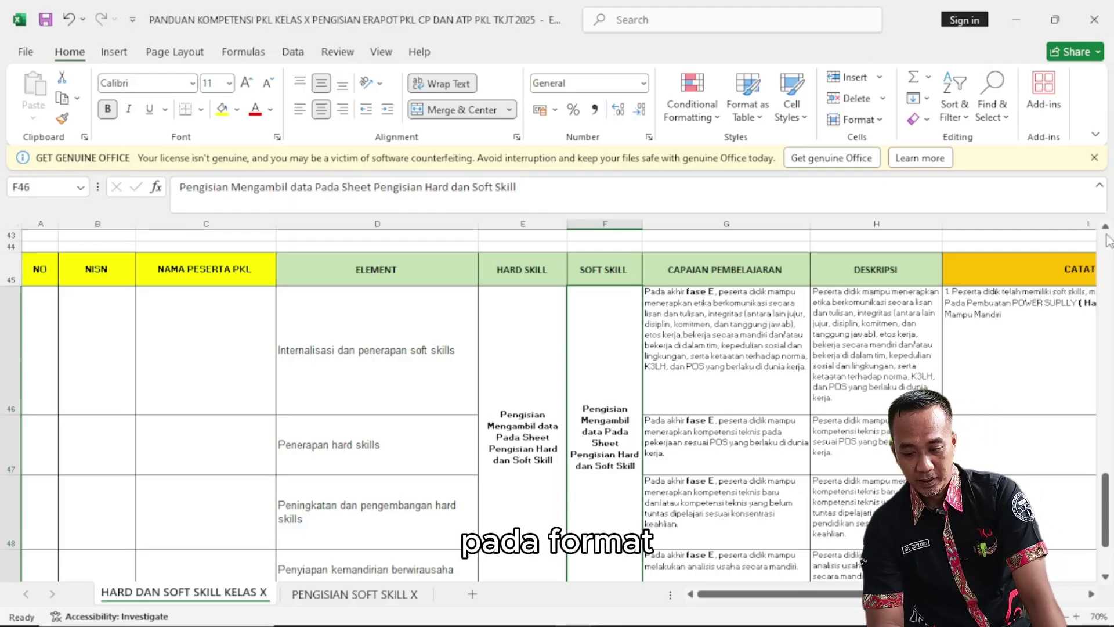
scroll(1109, 235, "up", 1)
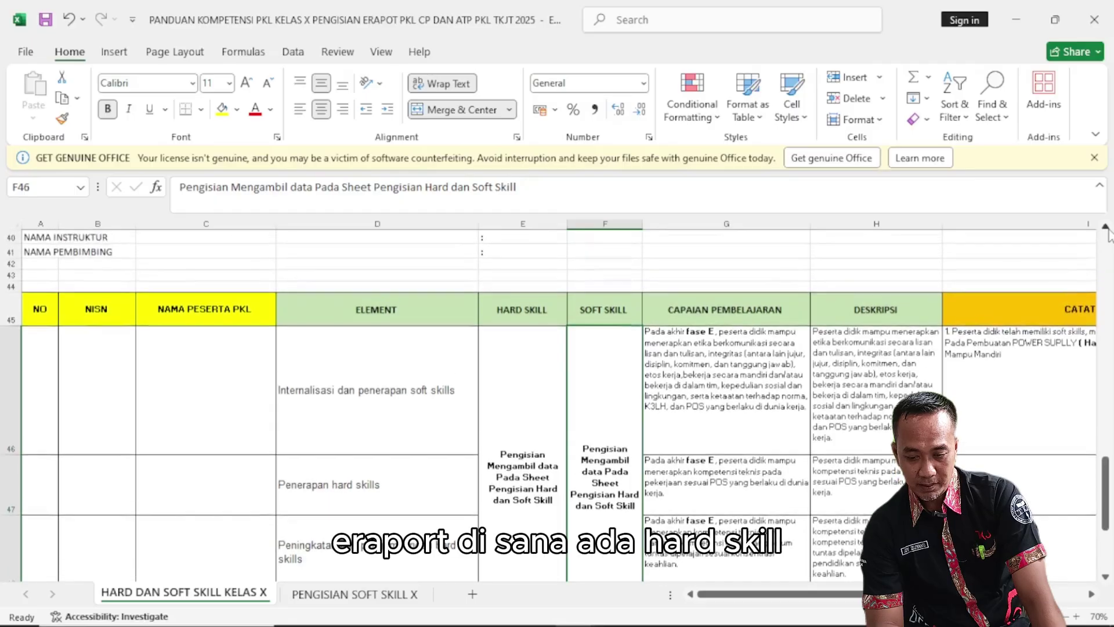
scroll(1108, 232, "up", 1)
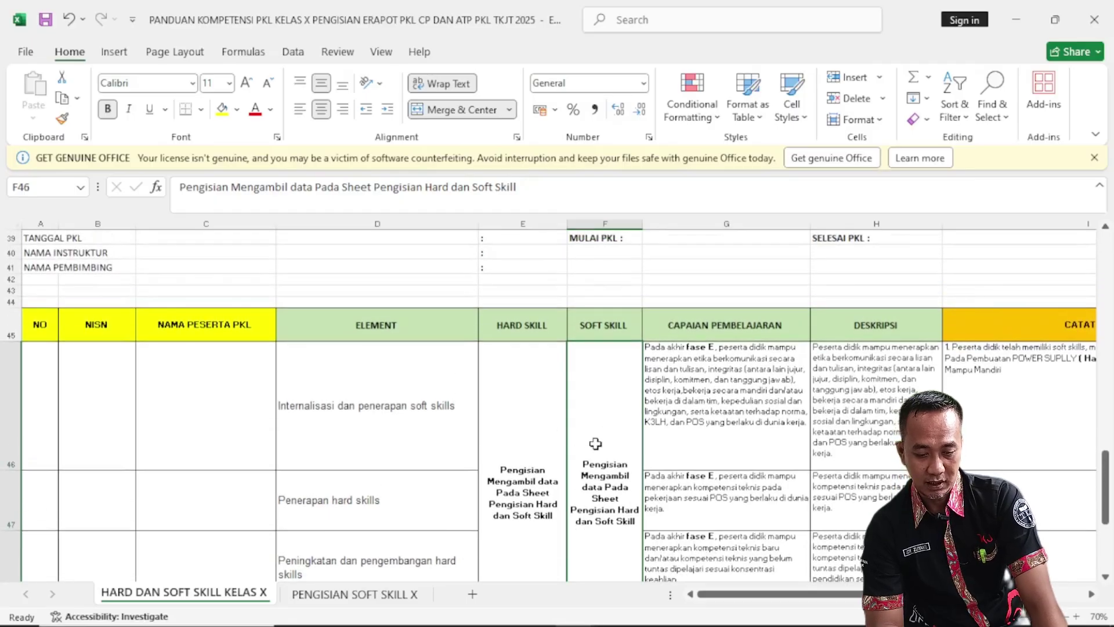
left_click(519, 443)
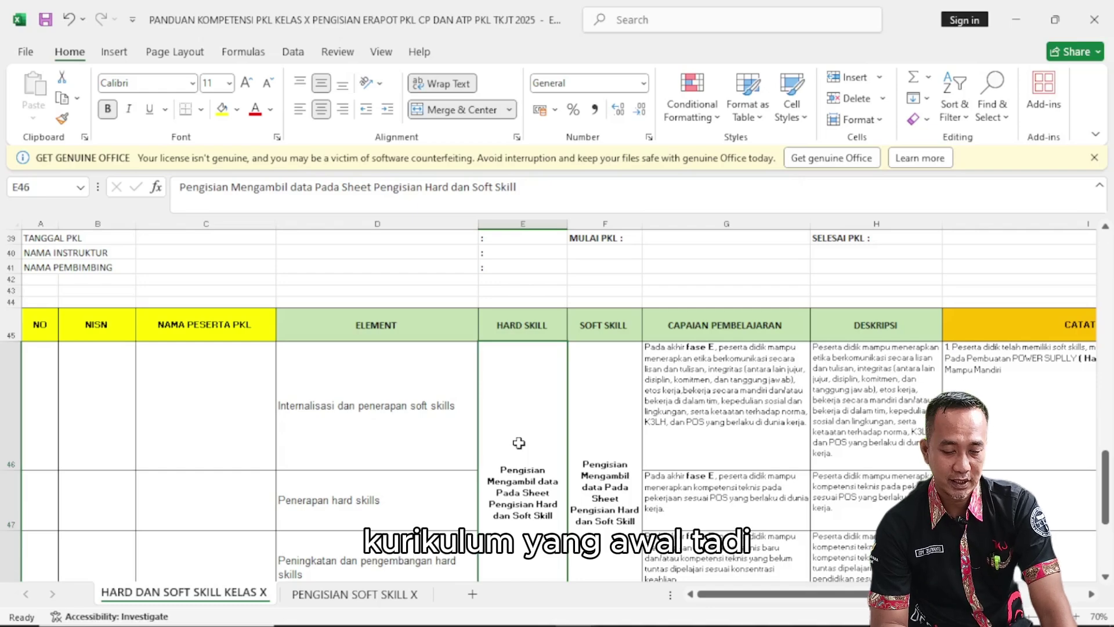
left_click(600, 447)
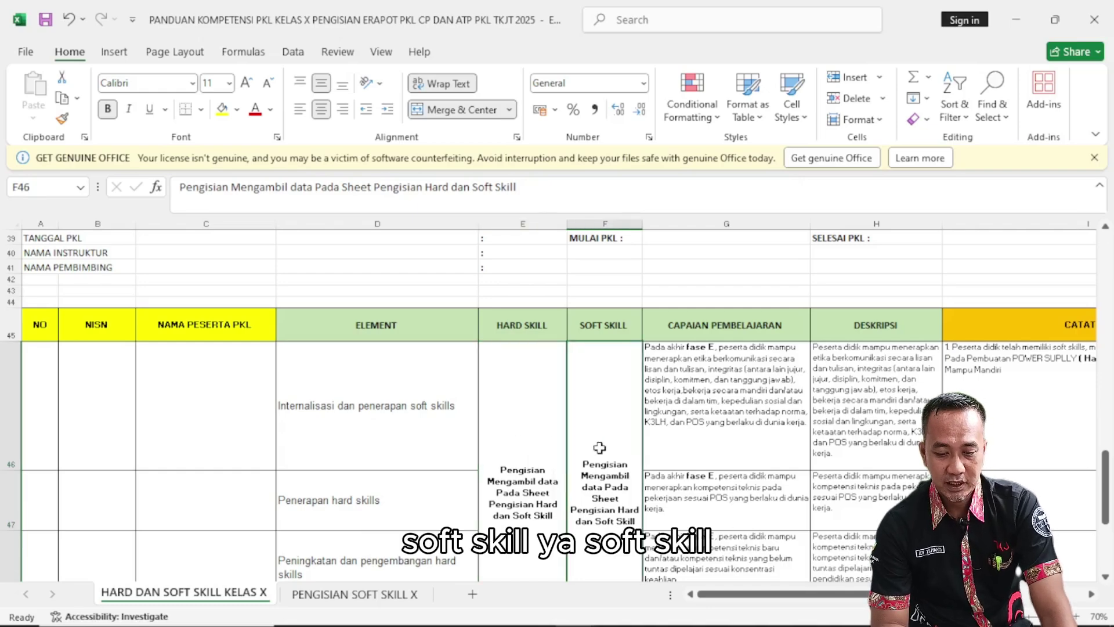
left_click(604, 346)
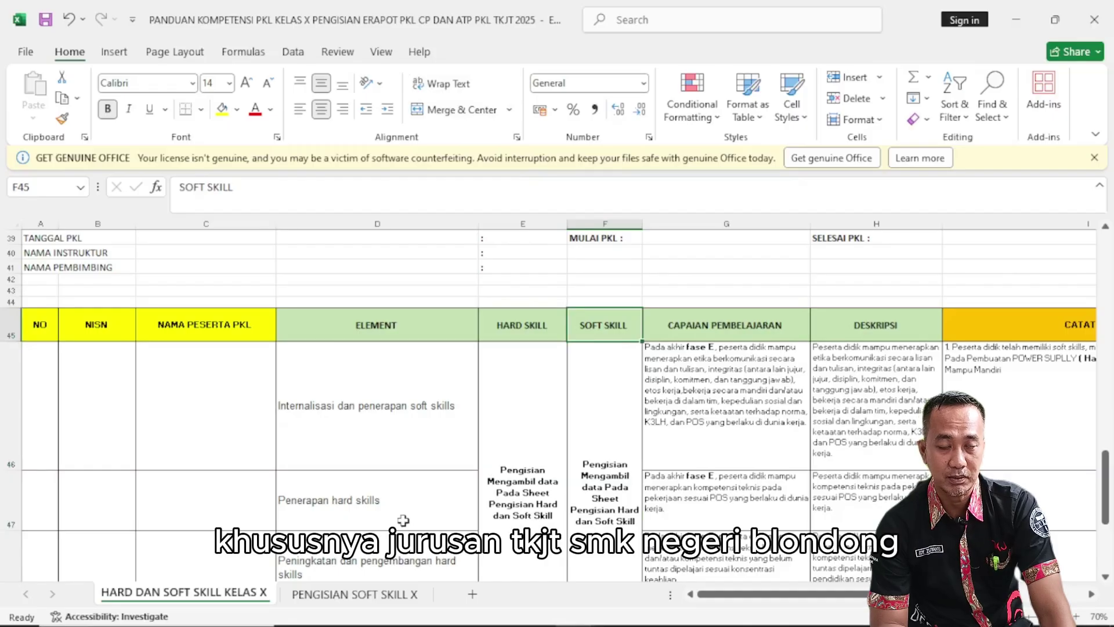
- Switch to the PENGISIAN SOFT SKILL X sheet and go through its SOFT SKILL title and the Komunikasi, Kerja Sama and Kepemimpinan headings
left_click(380, 601)
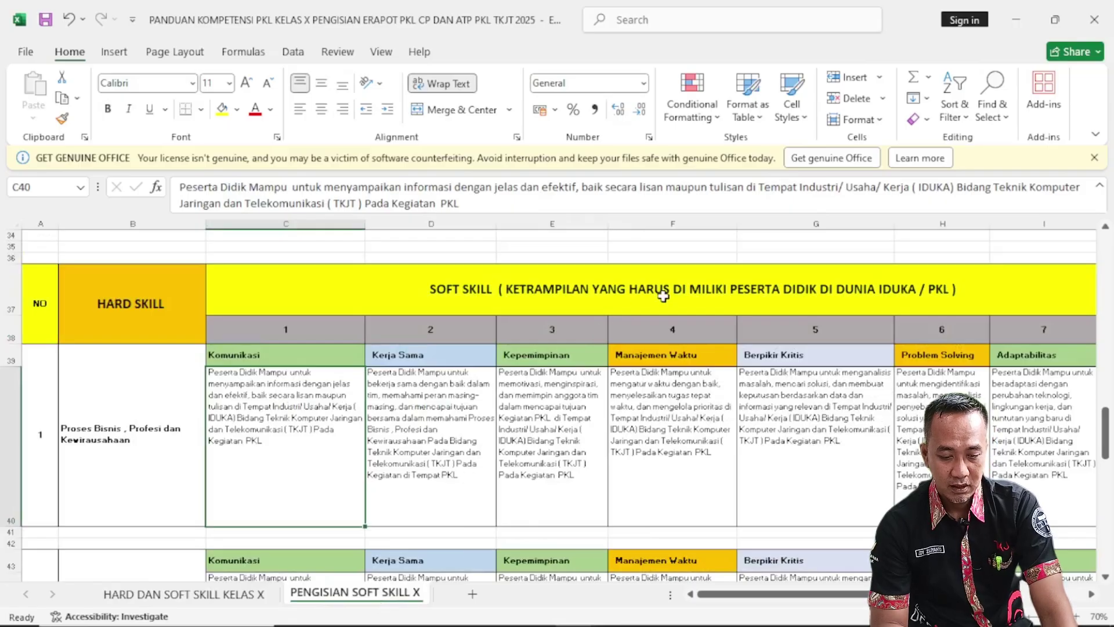
left_click(727, 305)
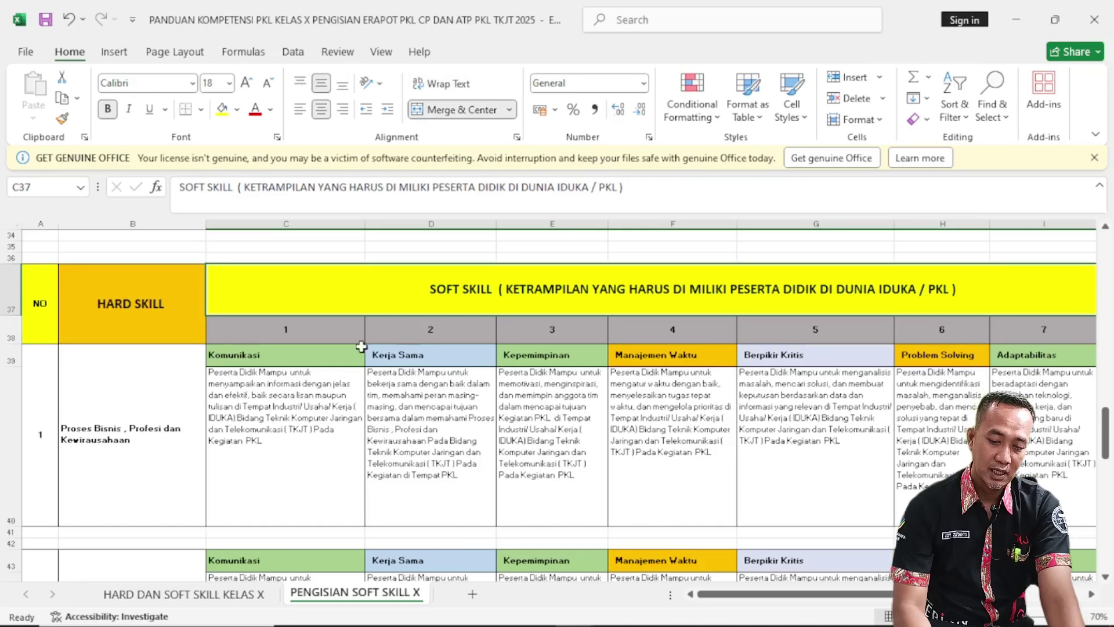
left_click(329, 356)
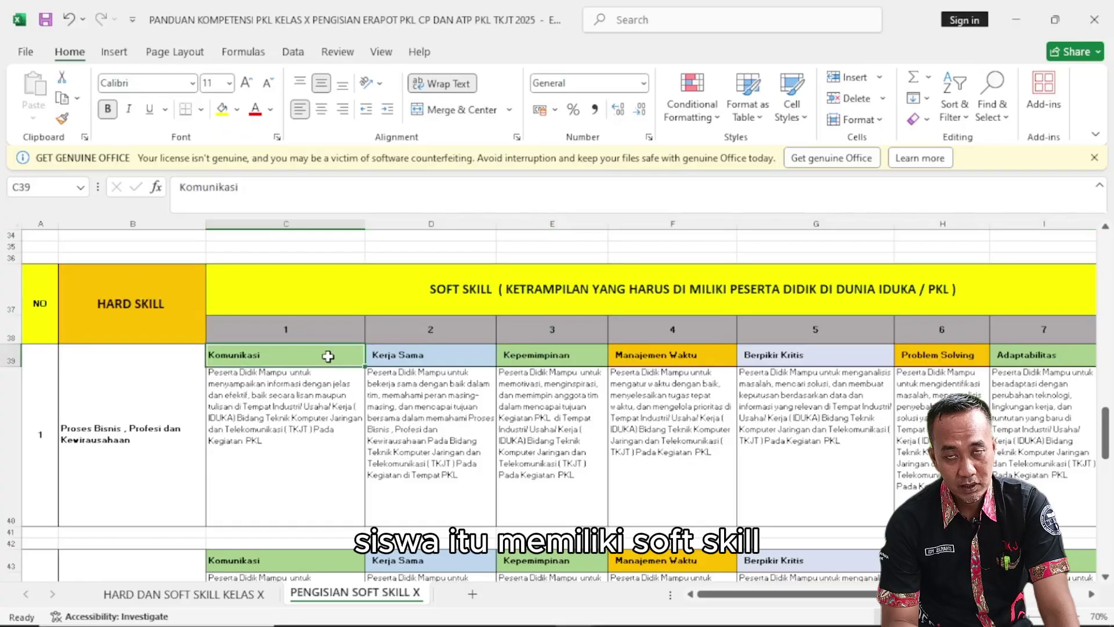
left_click(427, 357)
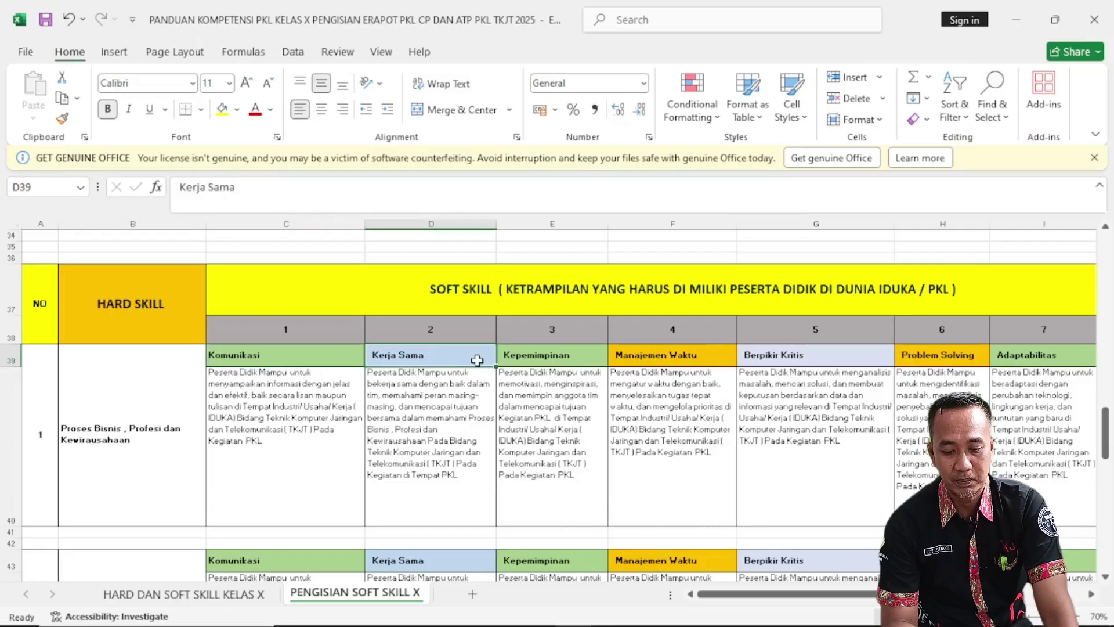
left_click(536, 361)
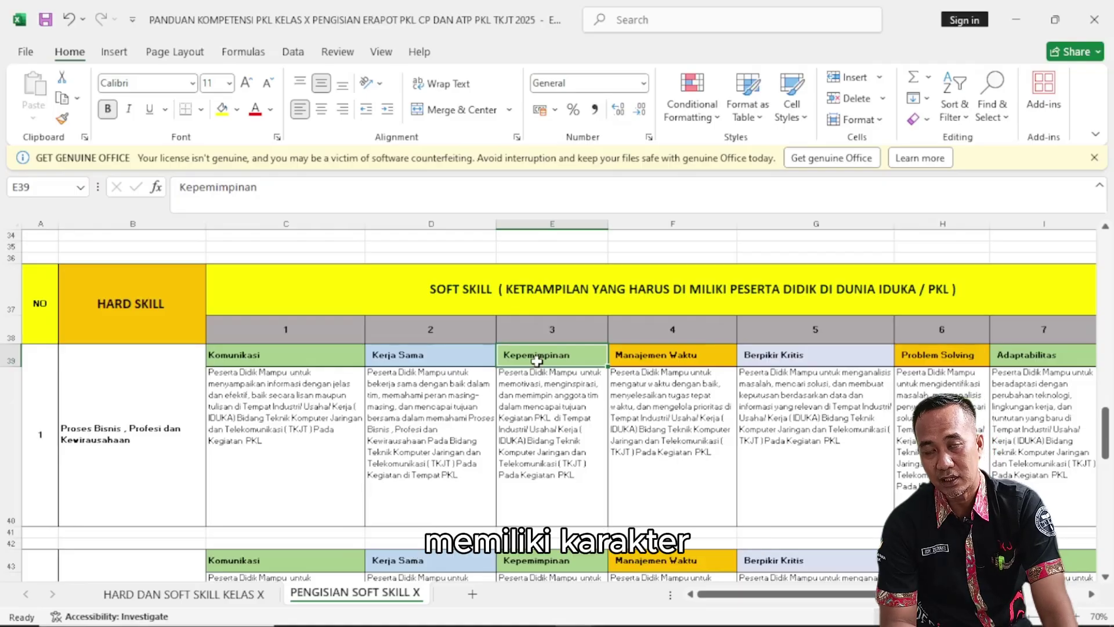
- Go through the remaining soft skill headings in row 39, from Manajemen Waktu in F39 through Kreativitas in J39
left_click(649, 362)
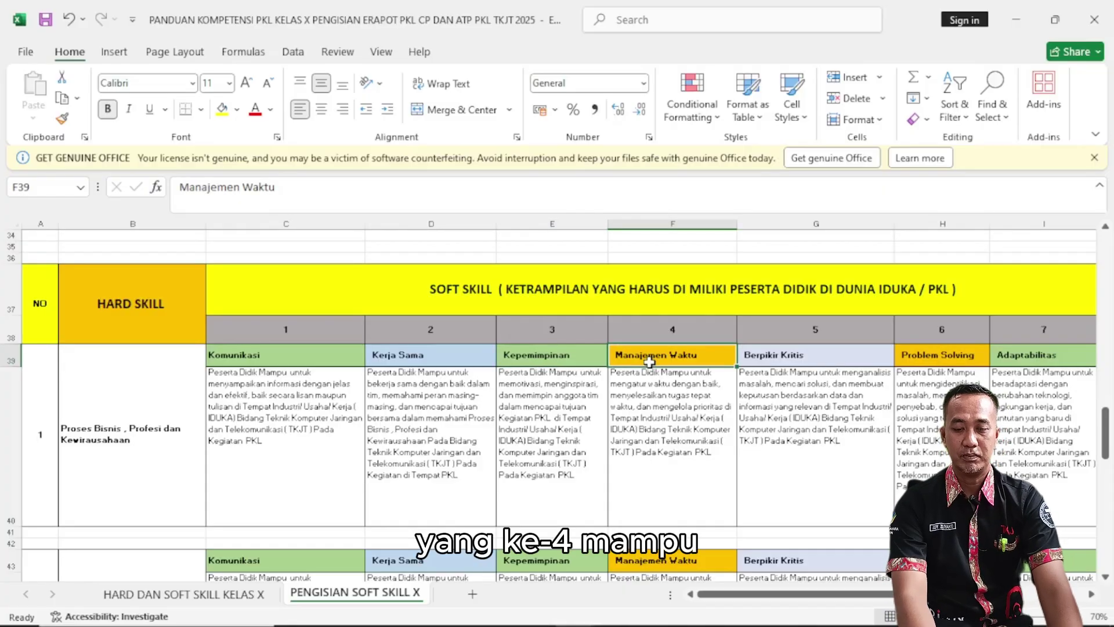
left_click(786, 357)
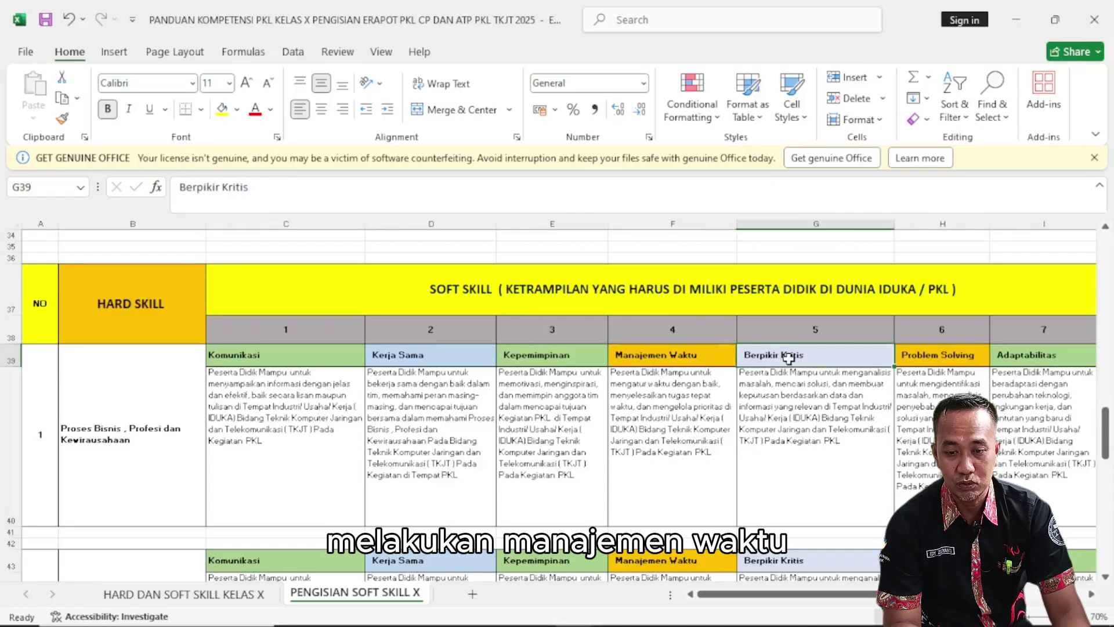
left_click(935, 356)
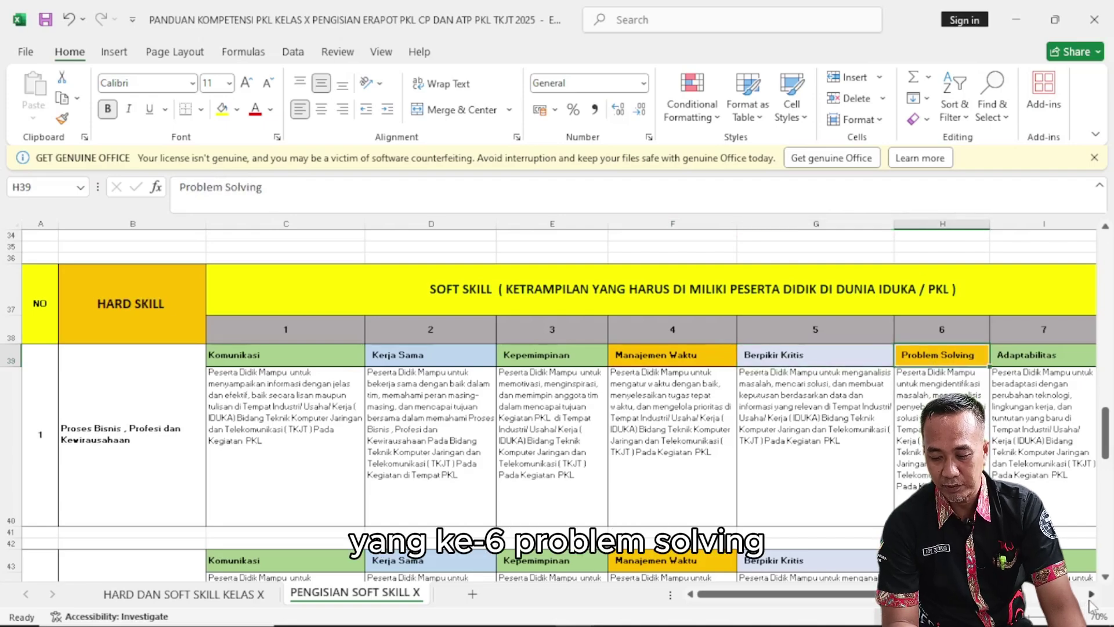
scroll(1090, 606, "right", 3)
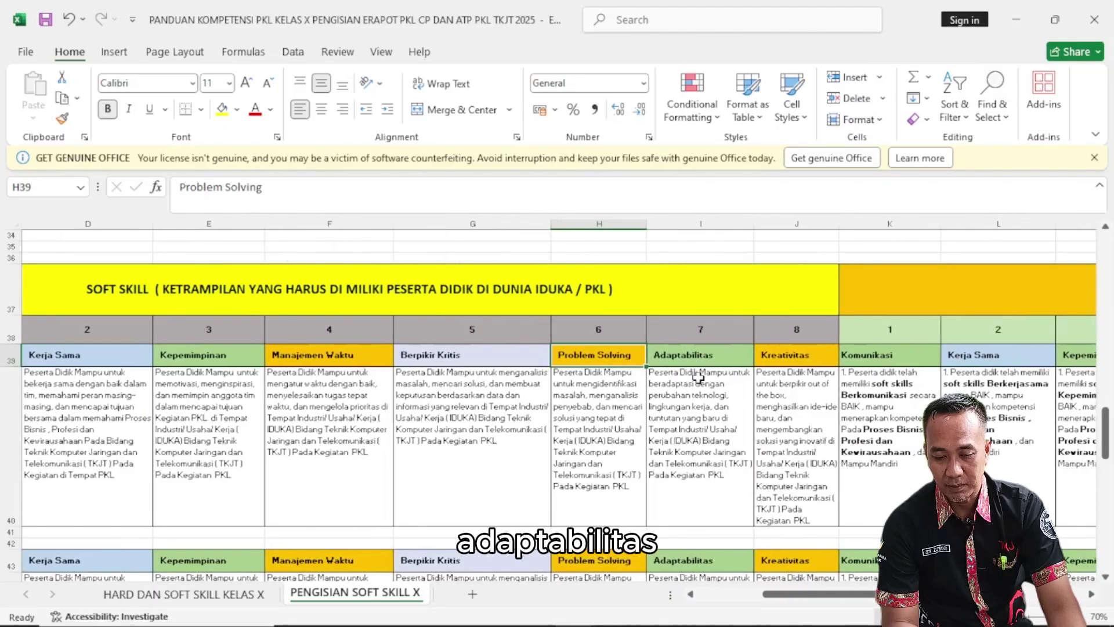
left_click(782, 363)
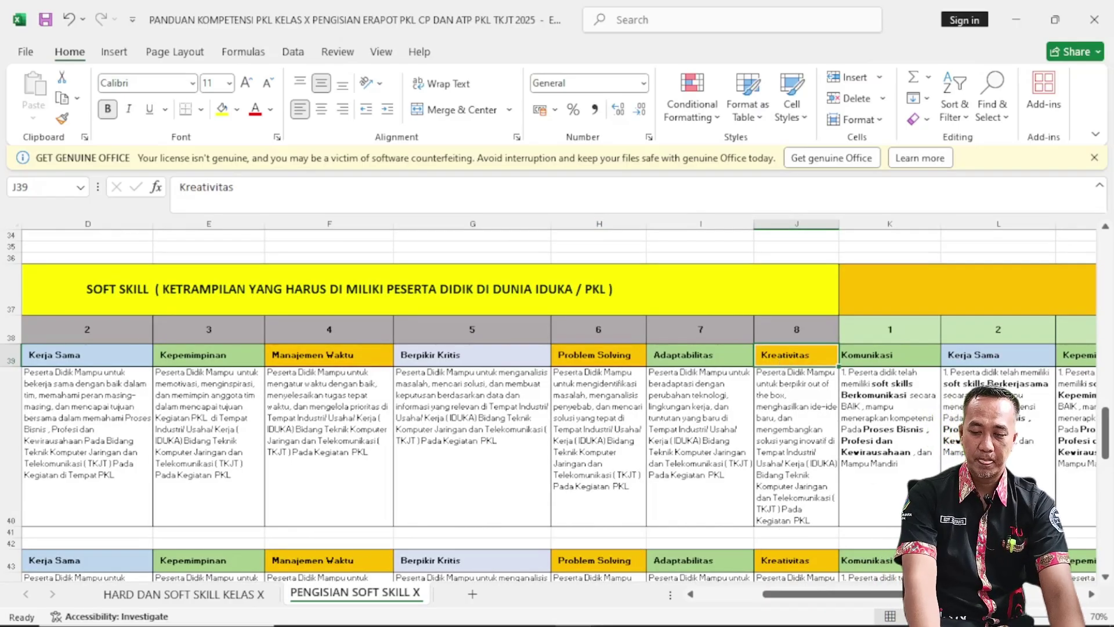
- Read the row 40 soft skill descriptions between Berpikir Kritis and Kreativitas, going back from J40 to G40 and forward again
left_click(1091, 594)
left_click(1091, 595)
left_click(1090, 594)
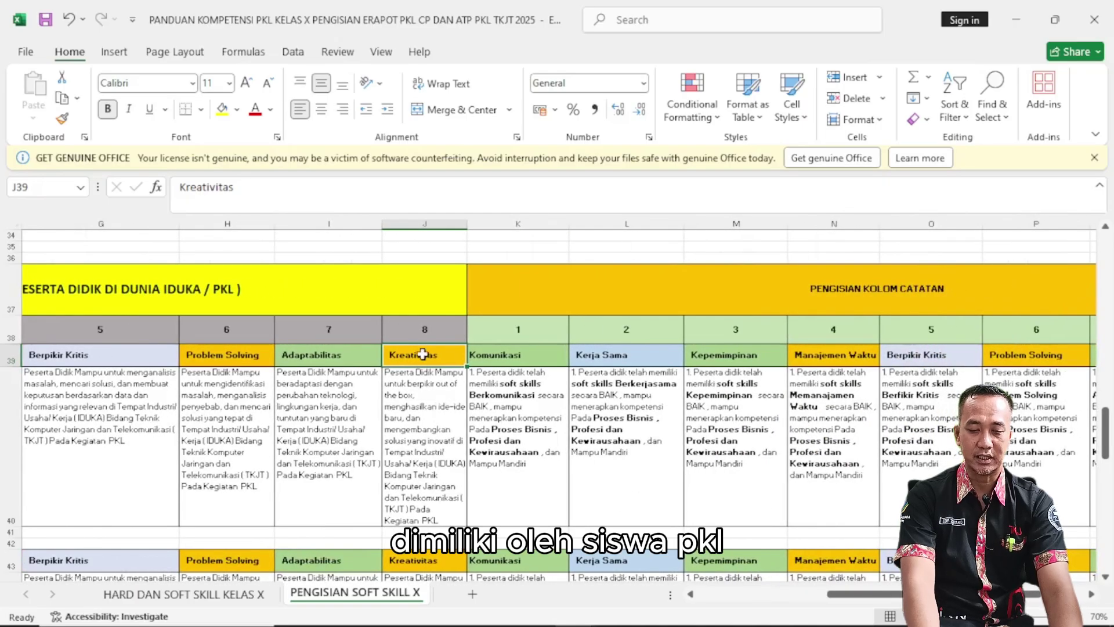
left_click(424, 388)
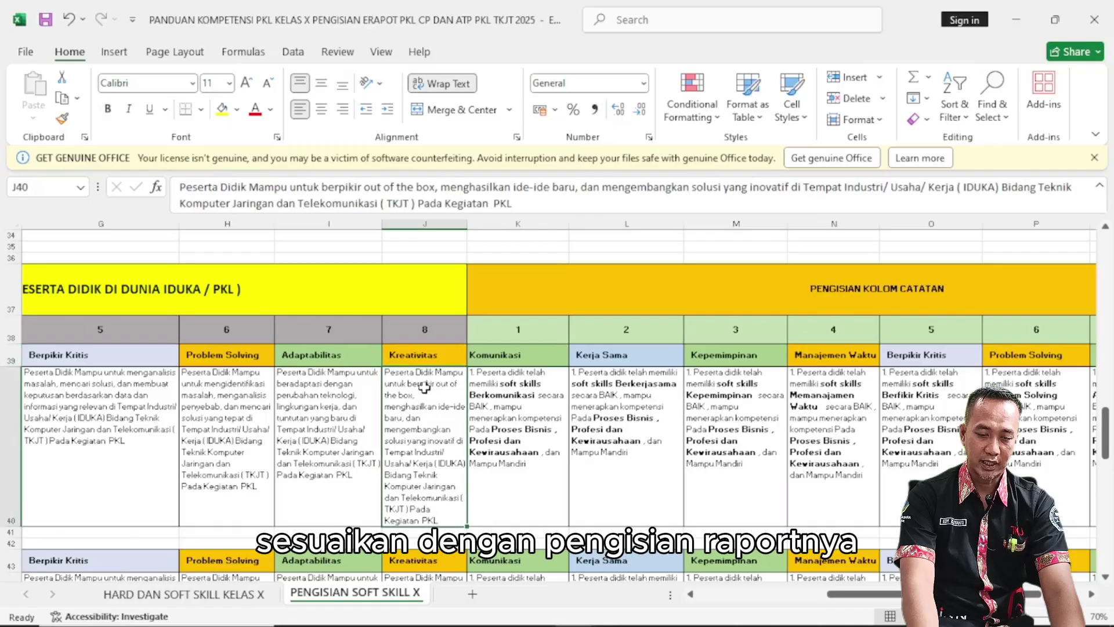
left_click(356, 402)
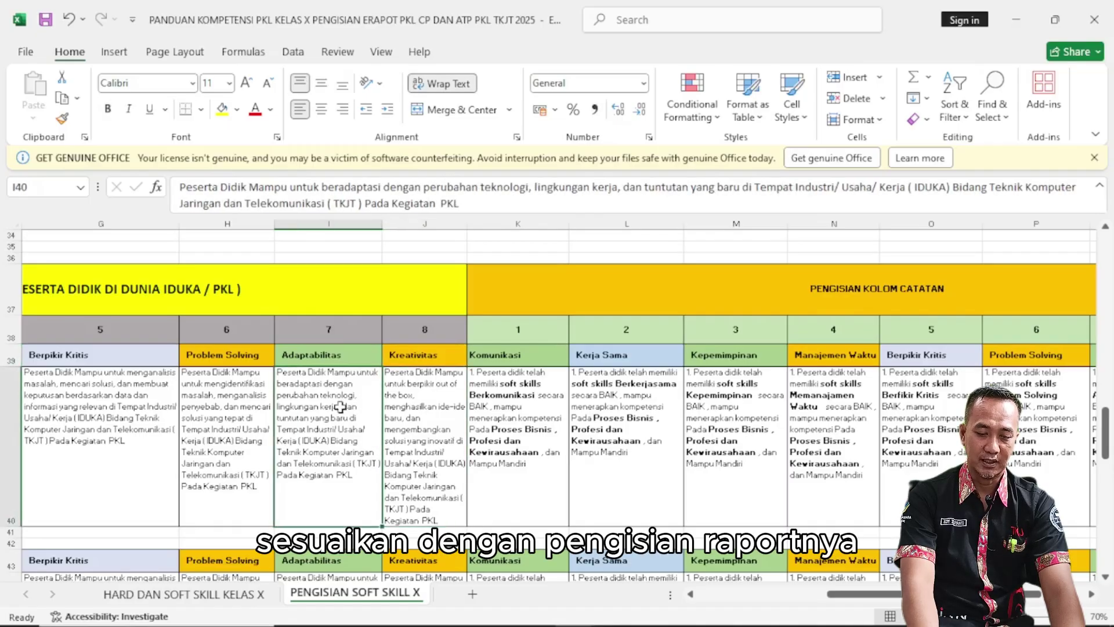
left_click(251, 412)
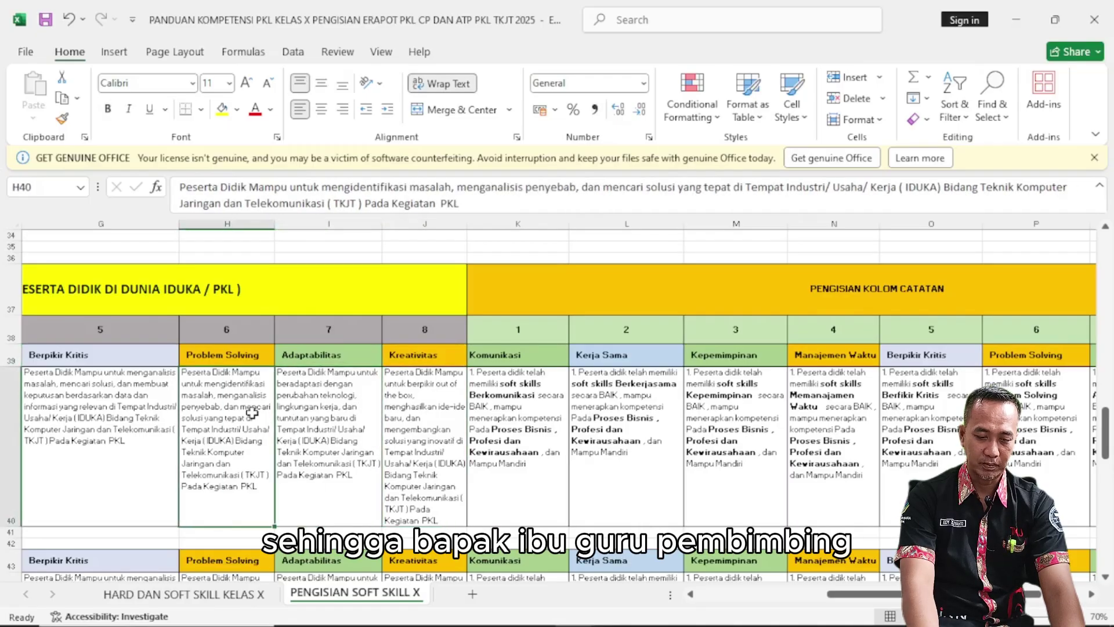
left_click(135, 422)
left_click(238, 425)
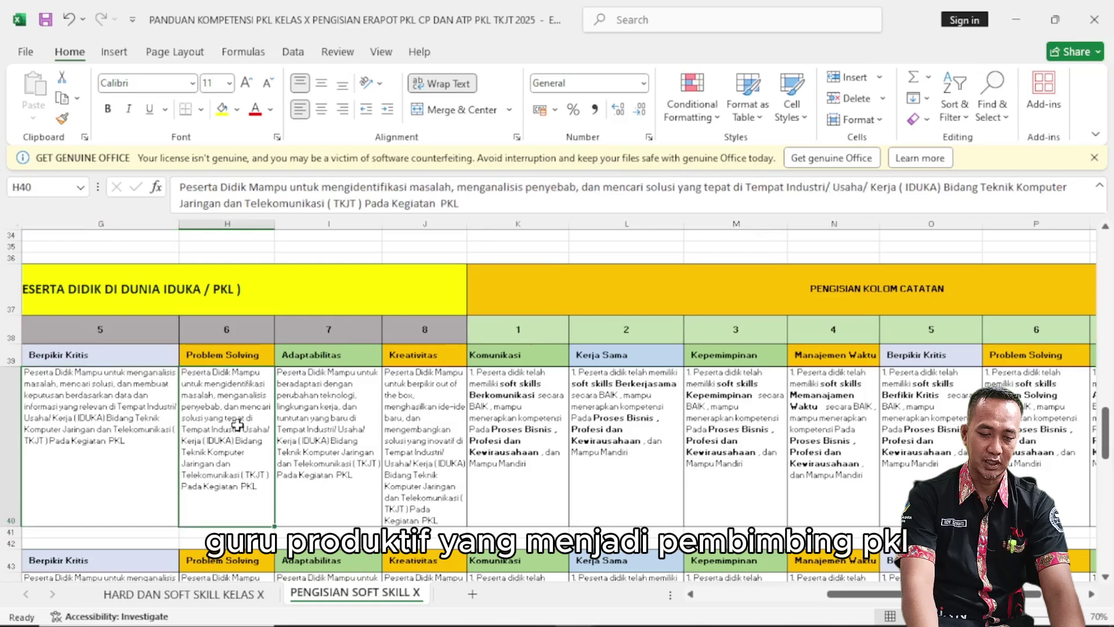
left_click(313, 426)
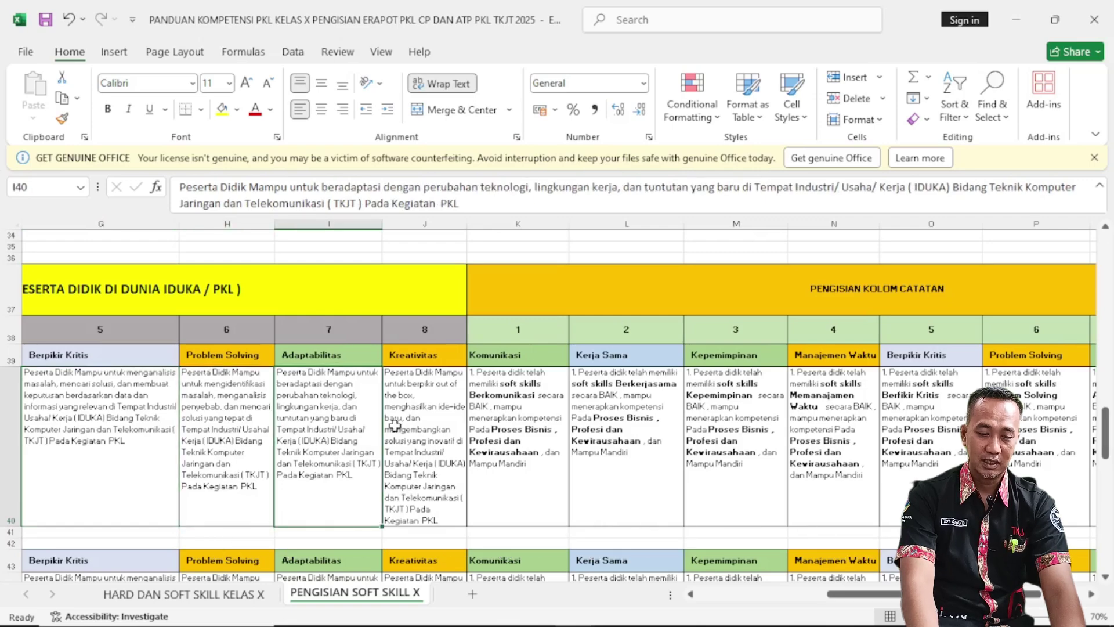
left_click(423, 420)
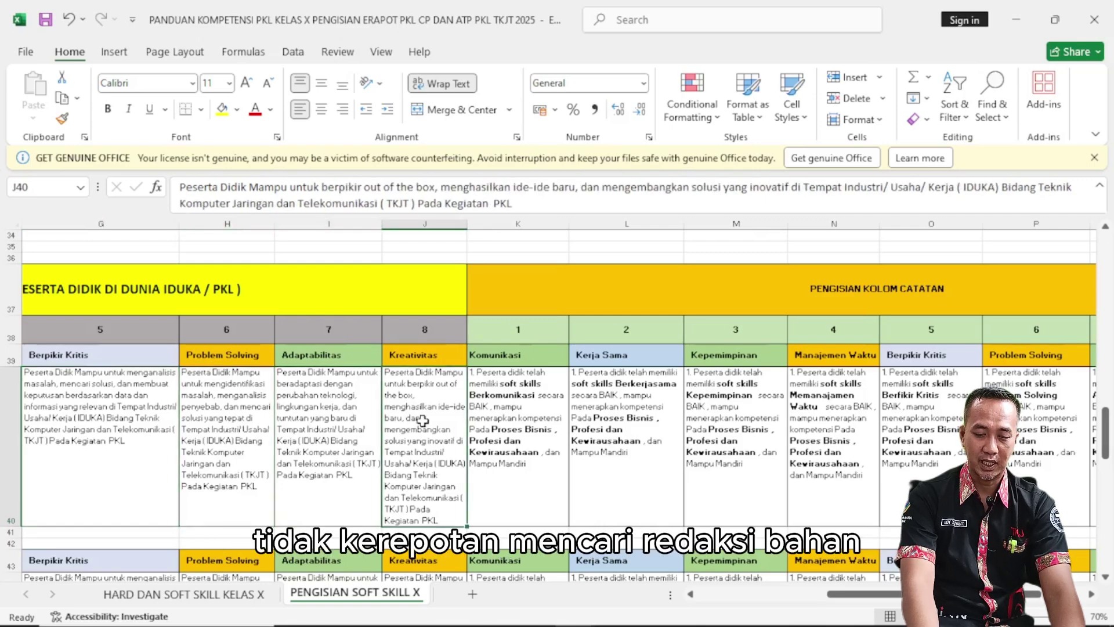
- Examine the PENGISIAN KOLOM CATATAN section heading and its Komunikasi note for Proses Bisnis, Profesi dan Kewirausahaan in K40
left_click(507, 432)
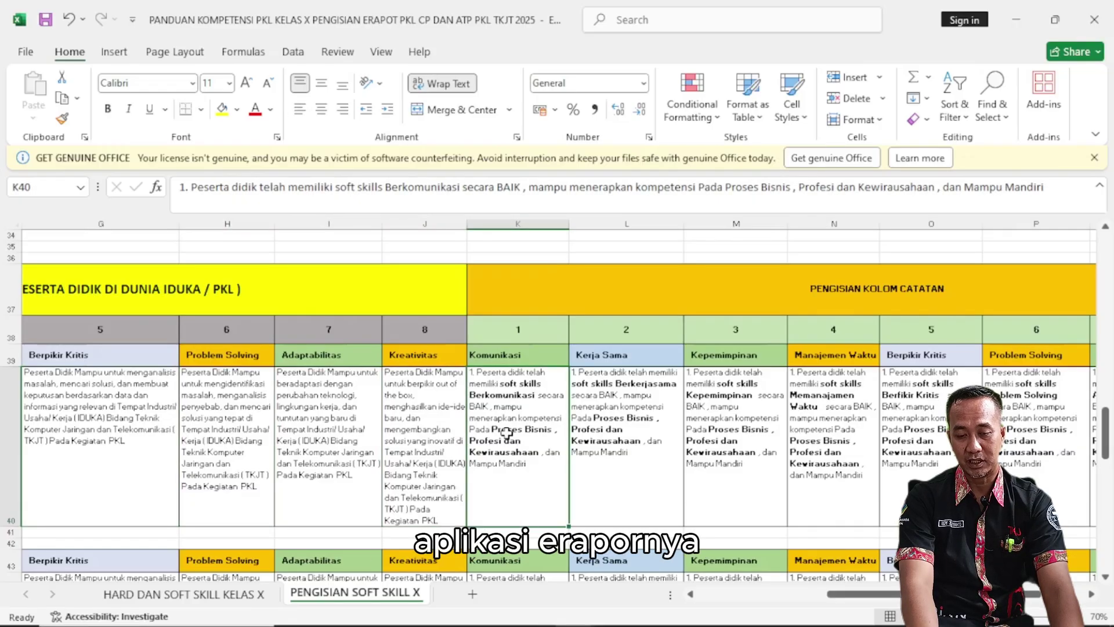
left_click(953, 294)
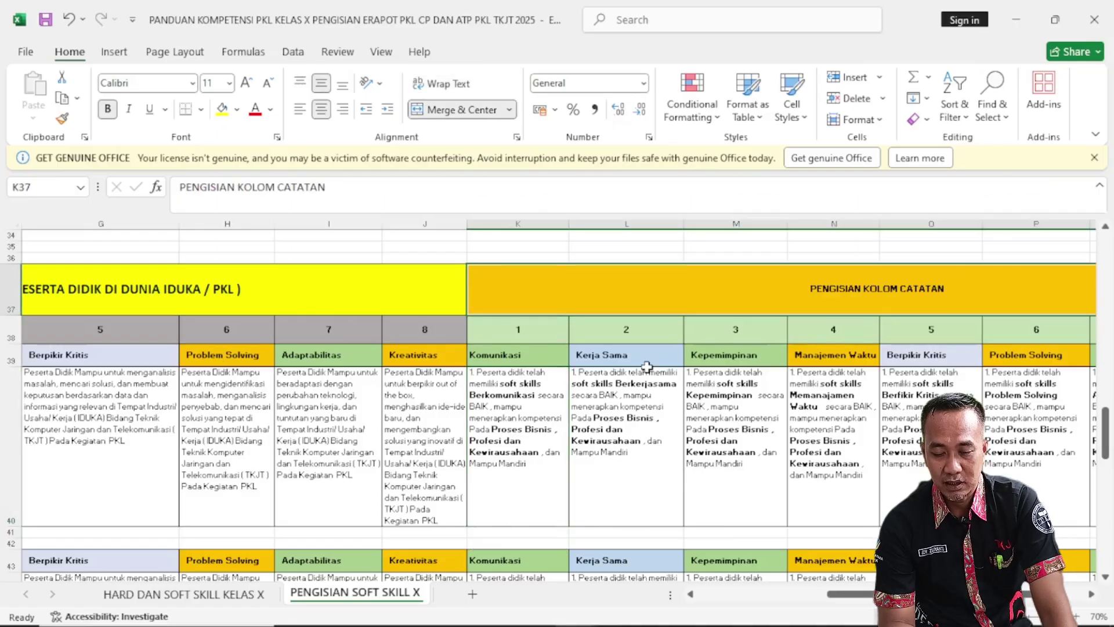
left_click(518, 401)
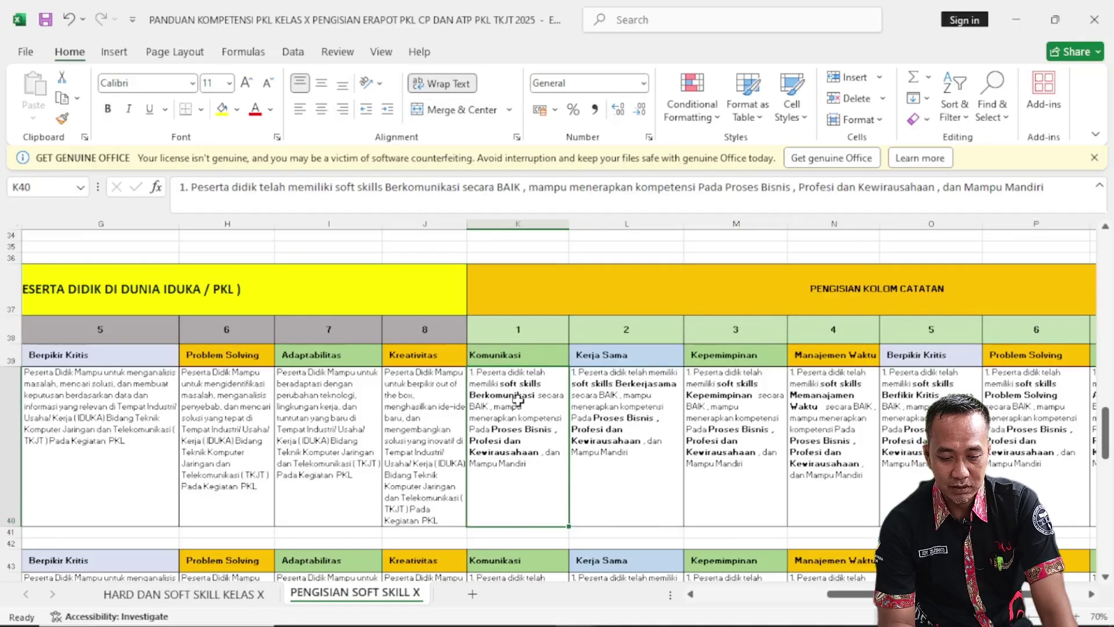
- Read the row 40 note texts from Kerja Sama in L40 through Problem Solving, Adaptabilitas and Kreativitas in R40
left_click(615, 416)
left_click(730, 423)
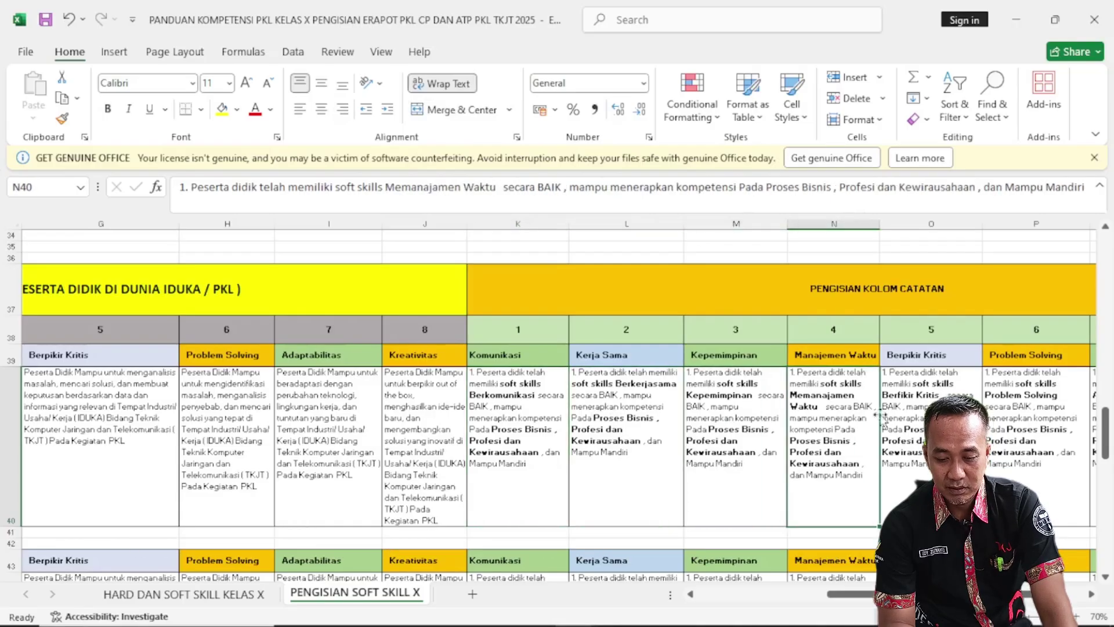
left_click(906, 419)
left_click(1023, 412)
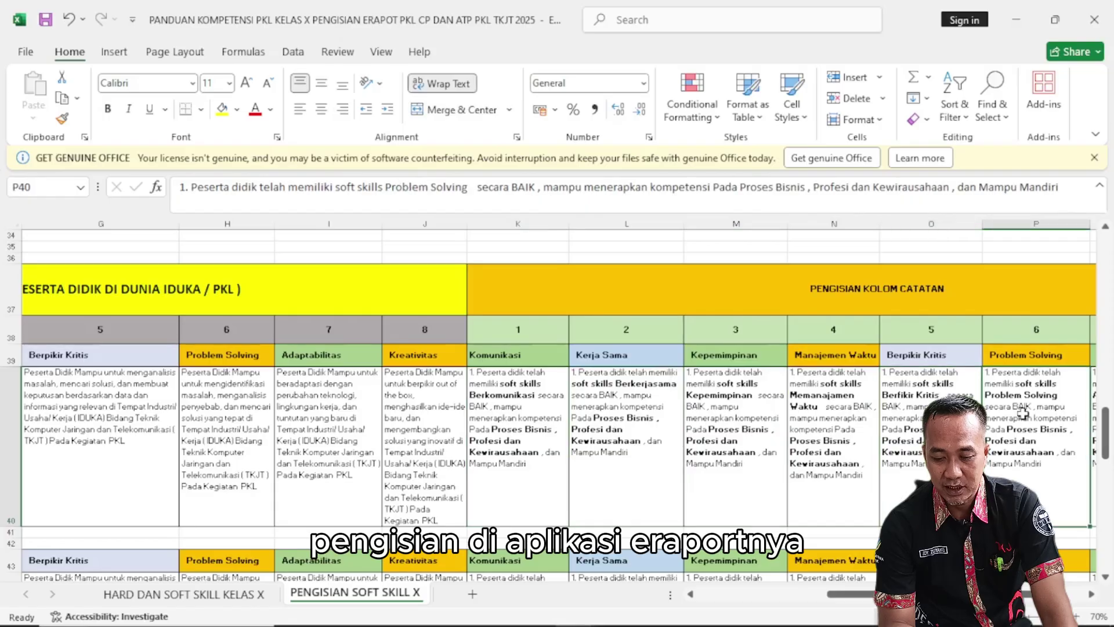
left_click(1091, 595)
left_click(1090, 595)
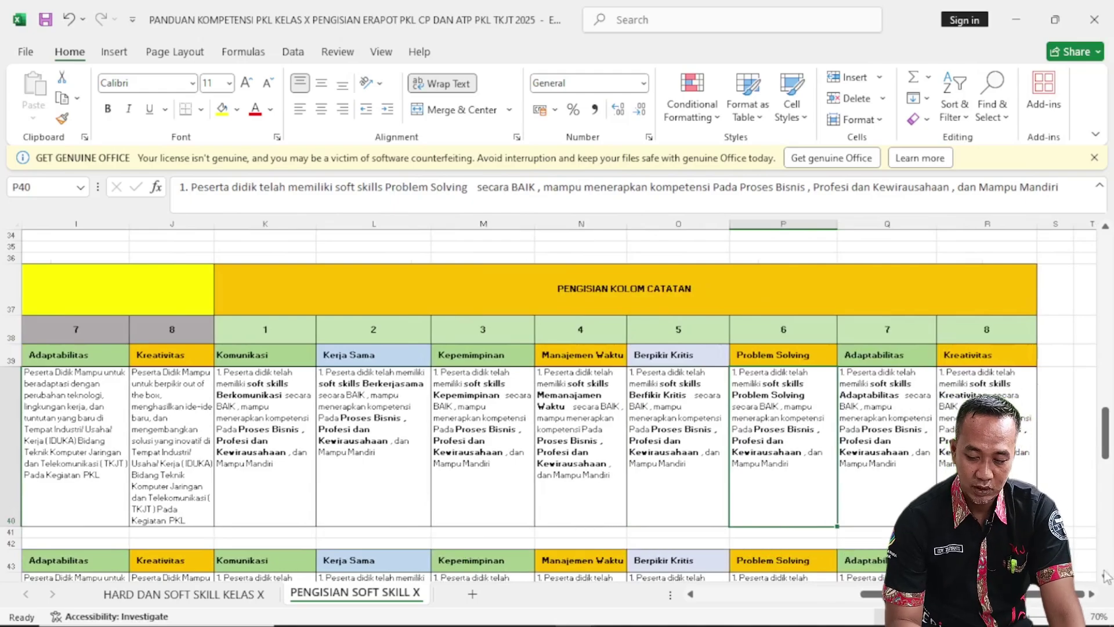
- Look through the note texts of the remaining elements below row 40, down to the K3LH notes and the signature block
scroll(1105, 580, "down", 2)
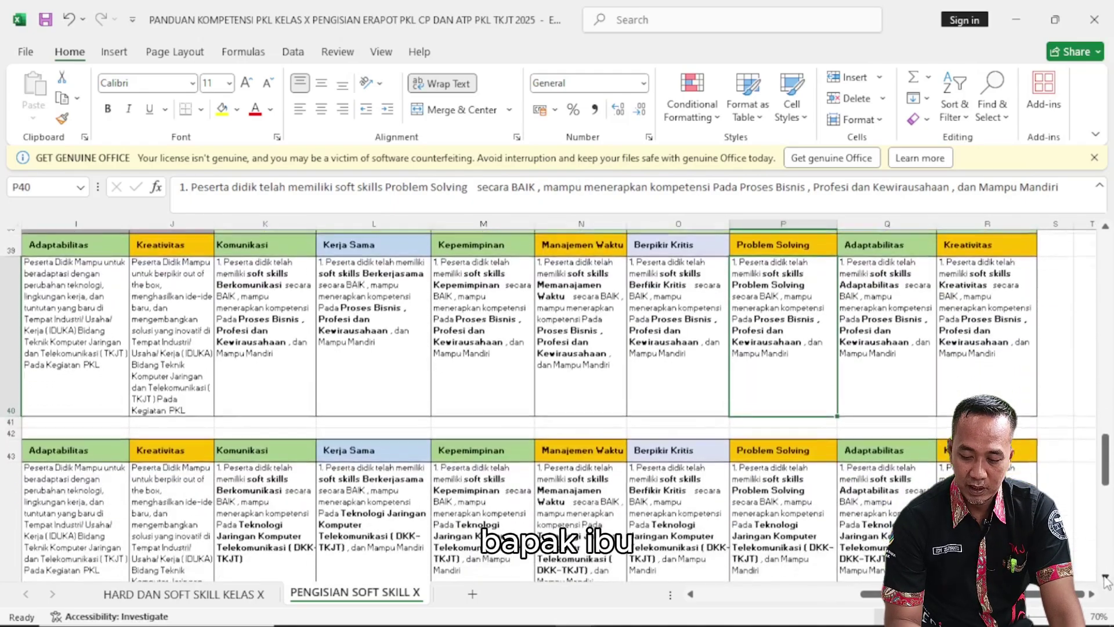
scroll(1105, 580, "down", 3)
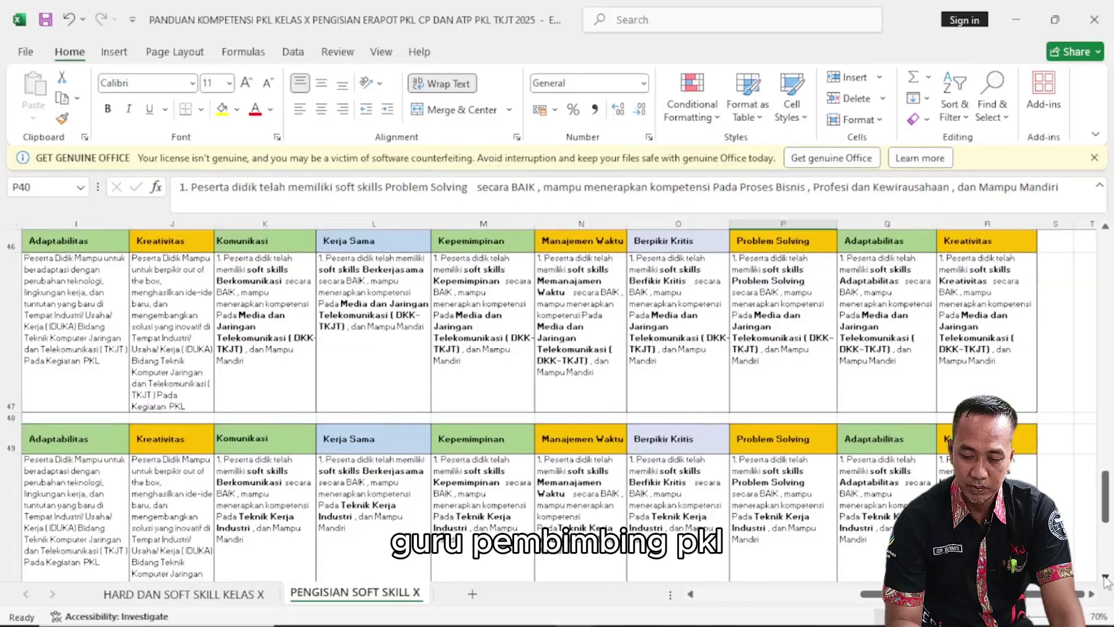
scroll(1105, 581, "down", 4)
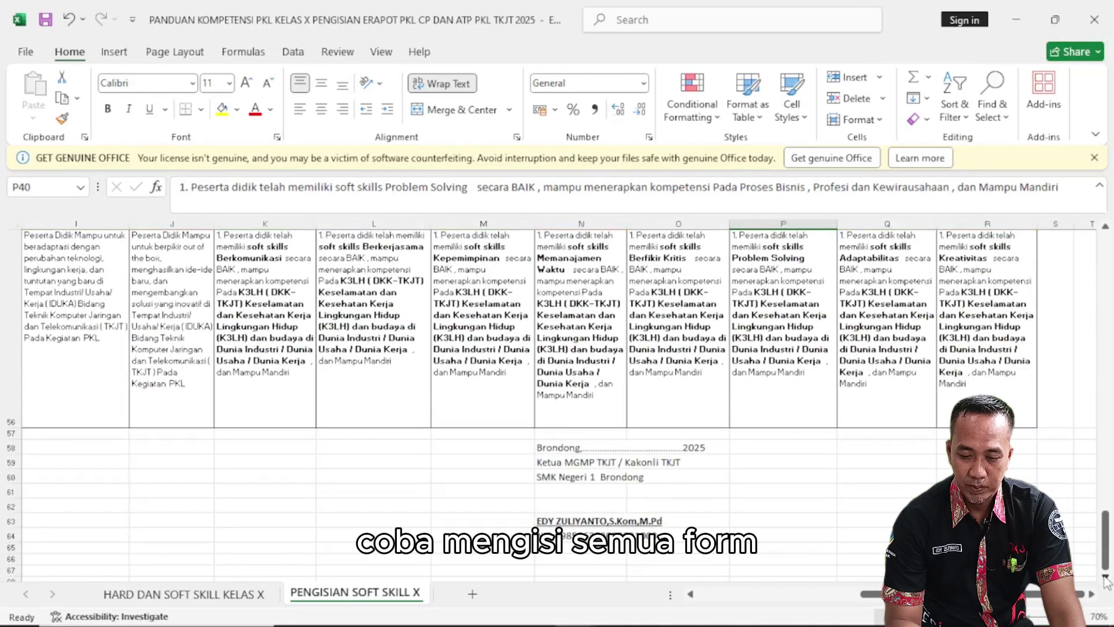
left_click(1105, 578)
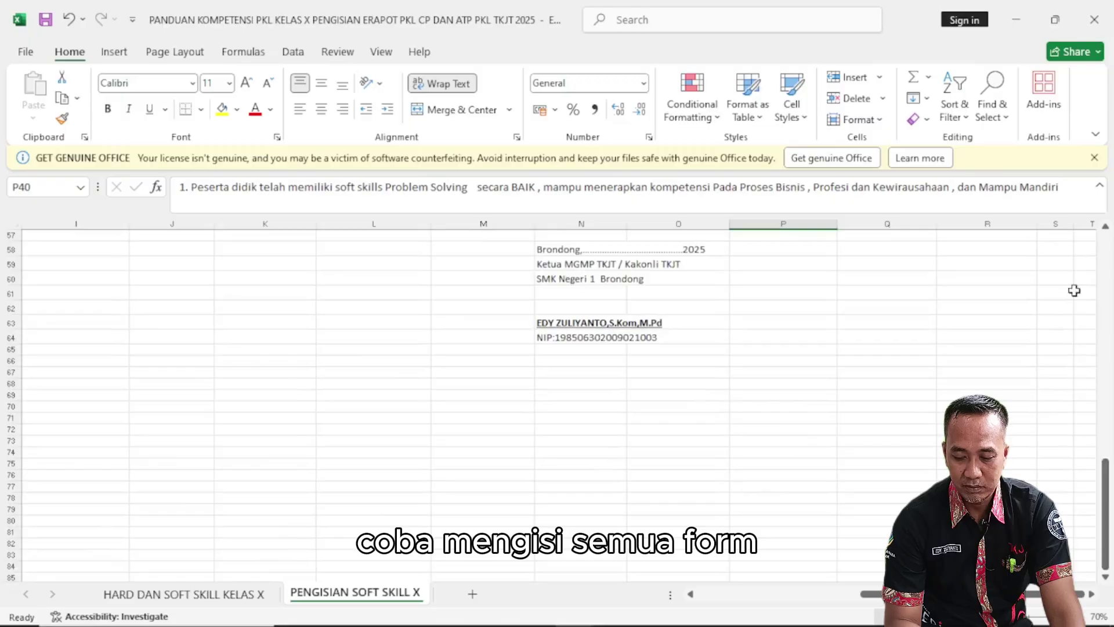
left_click(1106, 227)
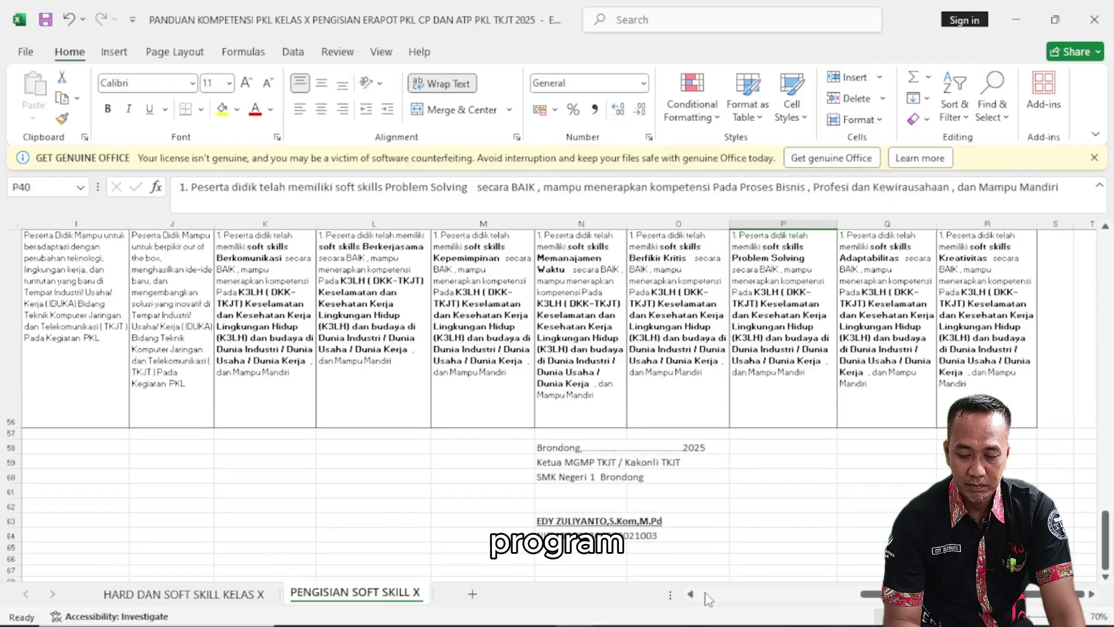
- Review the K3LH row's soft skill descriptions back across row 56 to its element name in column B
left_click(691, 594)
left_click(690, 594)
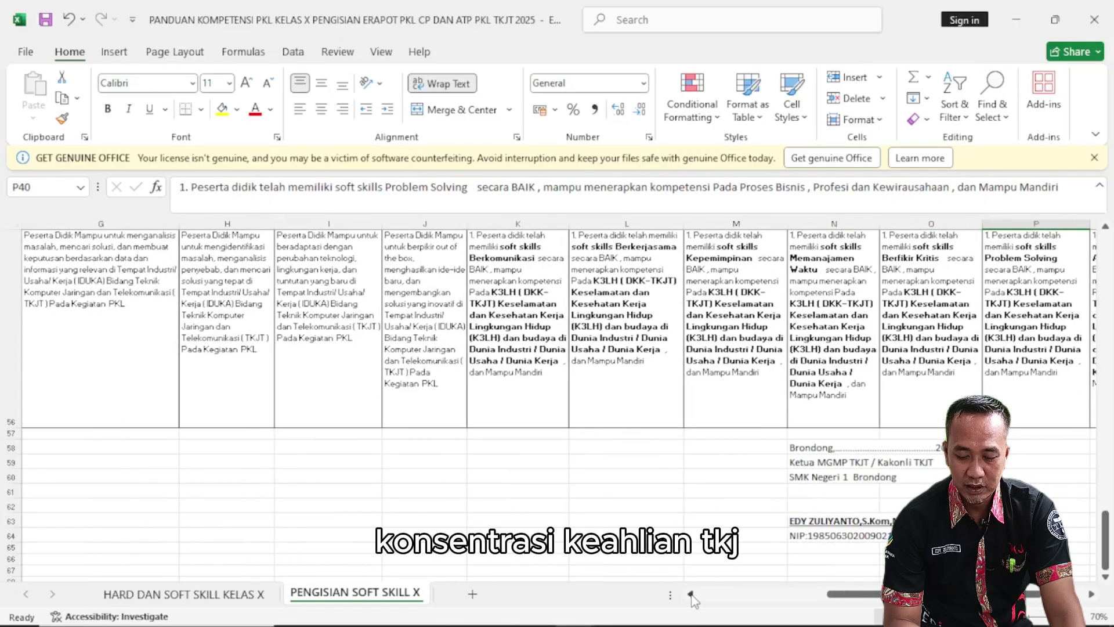
left_click(691, 593)
left_click(691, 594)
left_click(691, 594)
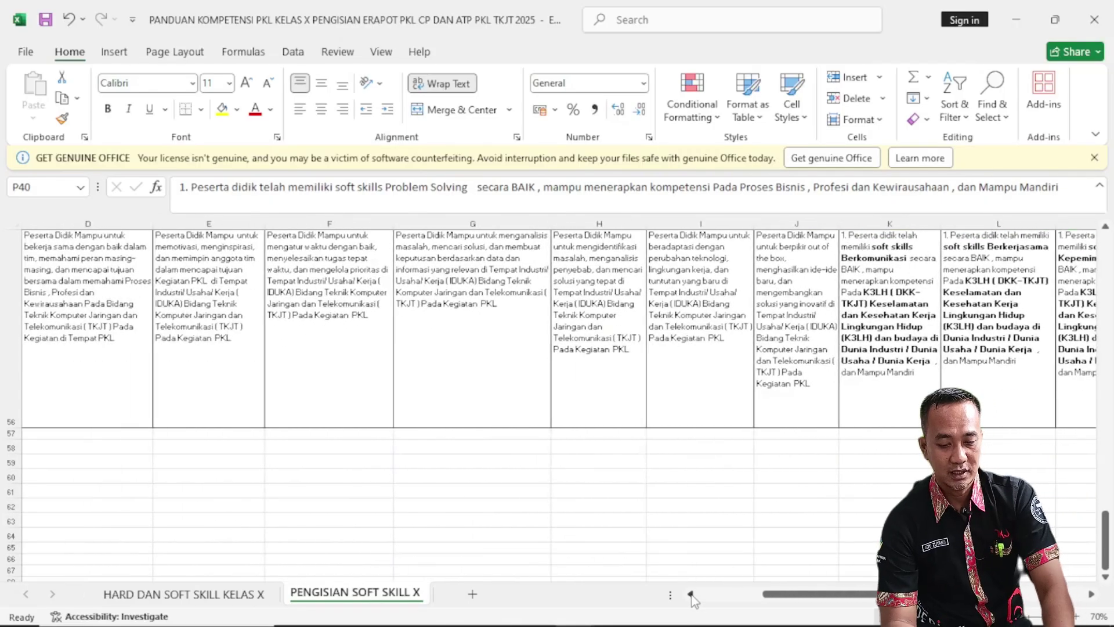
left_click(691, 593)
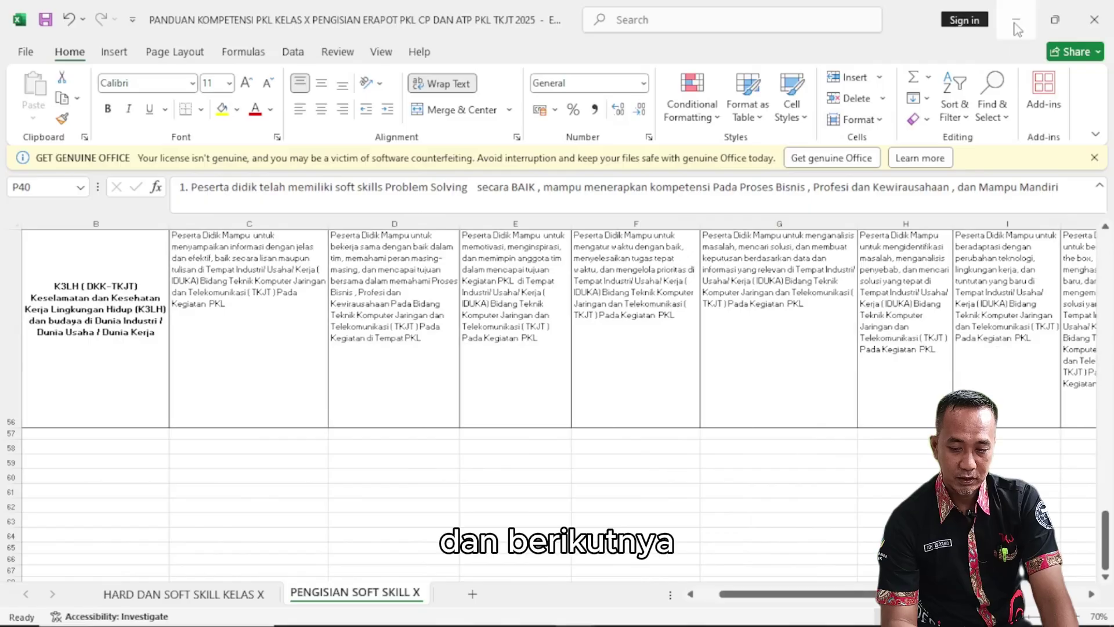
- Switch to the class XI PKL guide workbook and review the HARD DAN SOFT SKILL KELAS XI sheet from its cover title to the ELEMENT table
left_click(1016, 24)
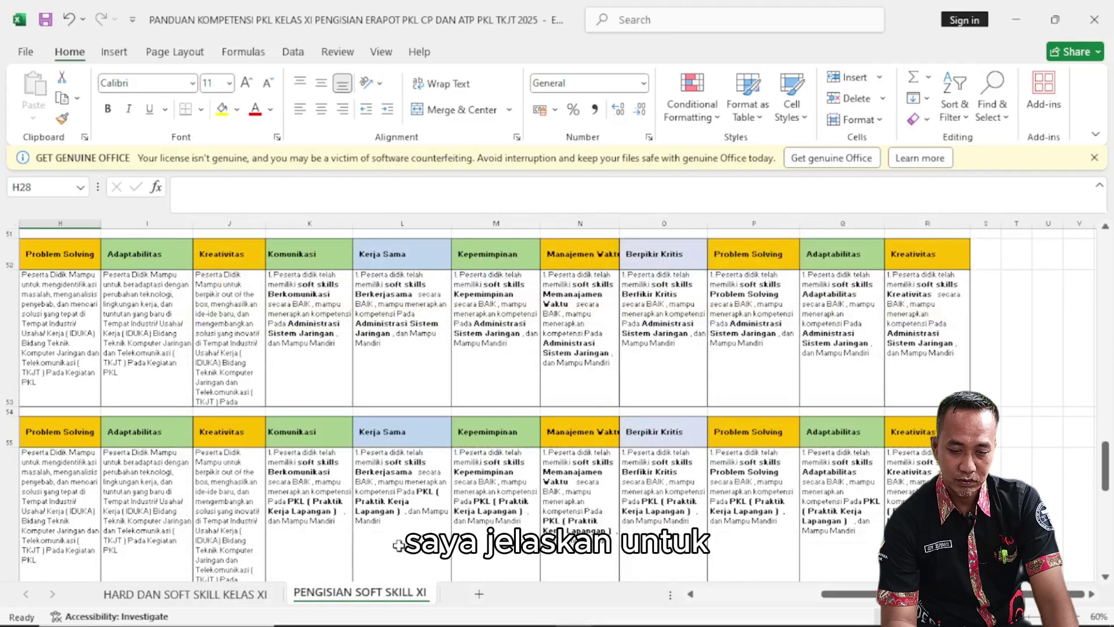
left_click(232, 595)
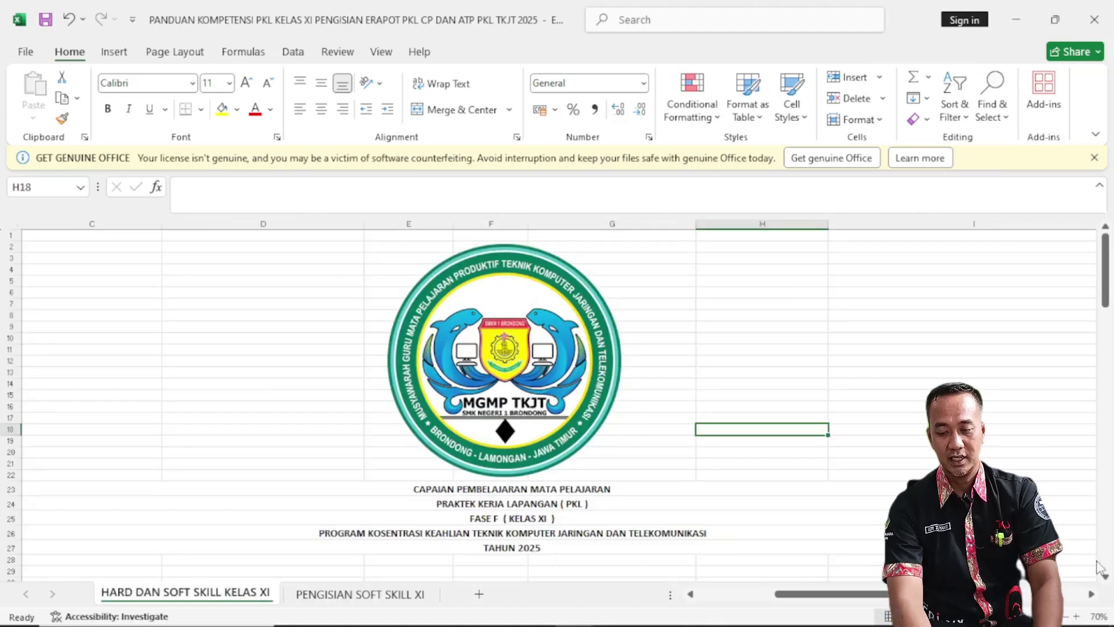
scroll(1106, 581, "down", 2)
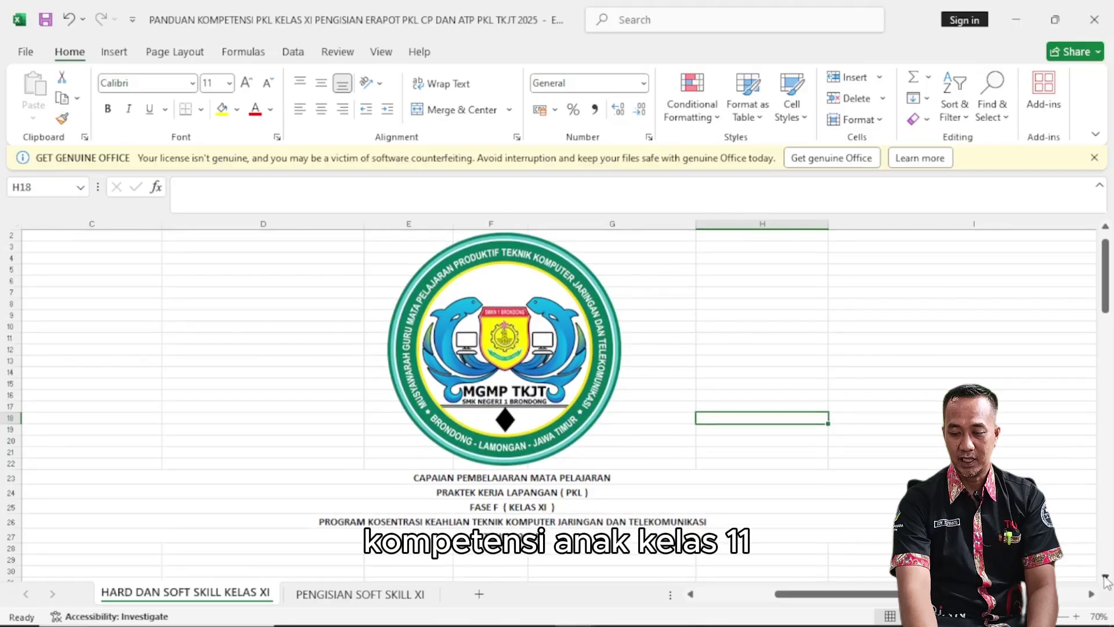
scroll(1105, 578, "down", 3)
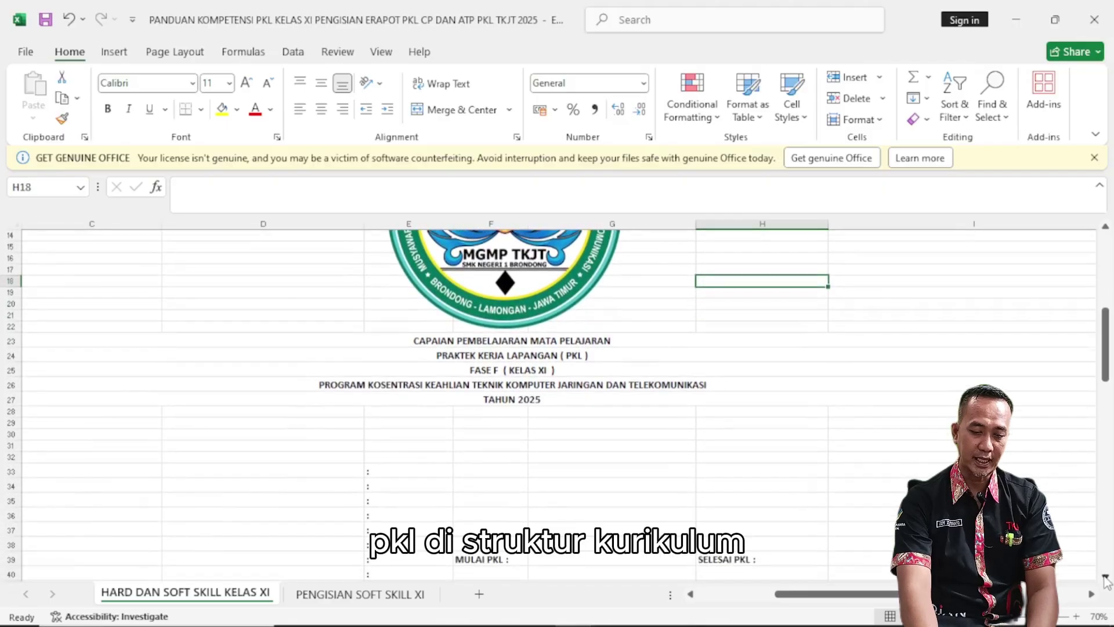
scroll(1106, 577, "down", 3)
scroll(1106, 579, "down", 3)
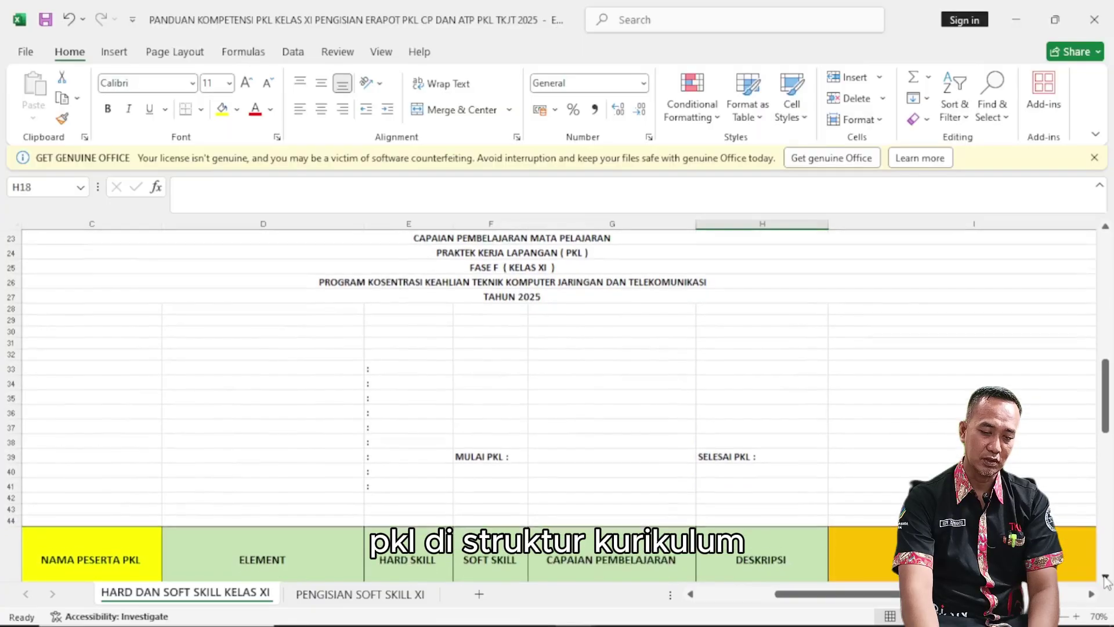
scroll(1105, 578, "down", 2)
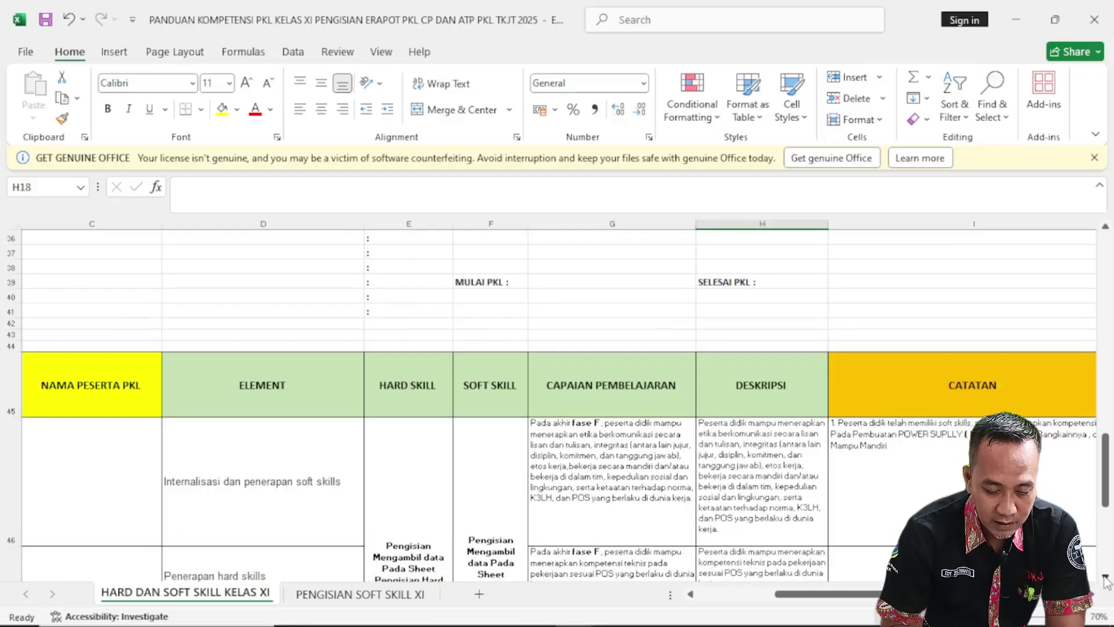
scroll(1106, 579, "down", 2)
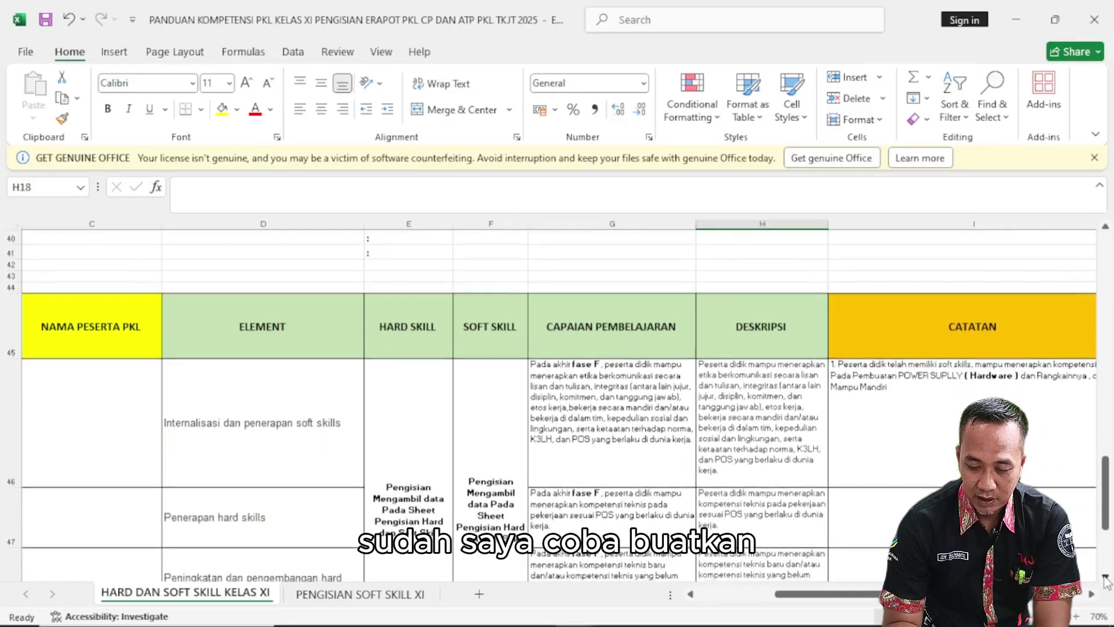
scroll(1106, 579, "down", 1)
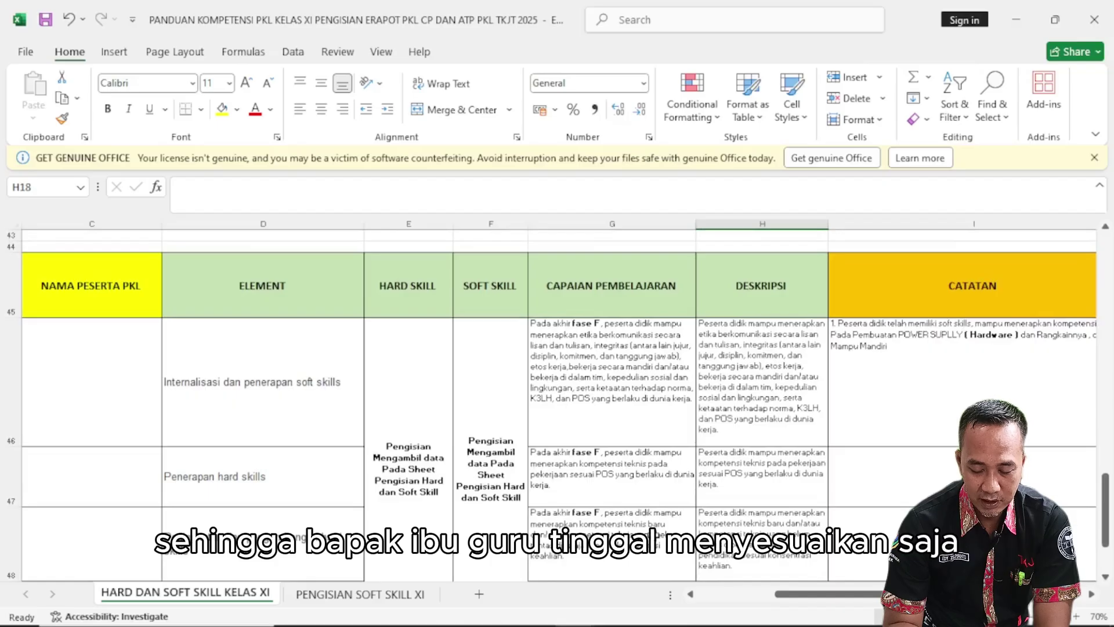
- Examine the Internalisasi dan penerapan soft skills element in D46, the remaining elements, and the HARD SKILL and SOFT SKILL entries in E46 and F46
left_click(266, 440)
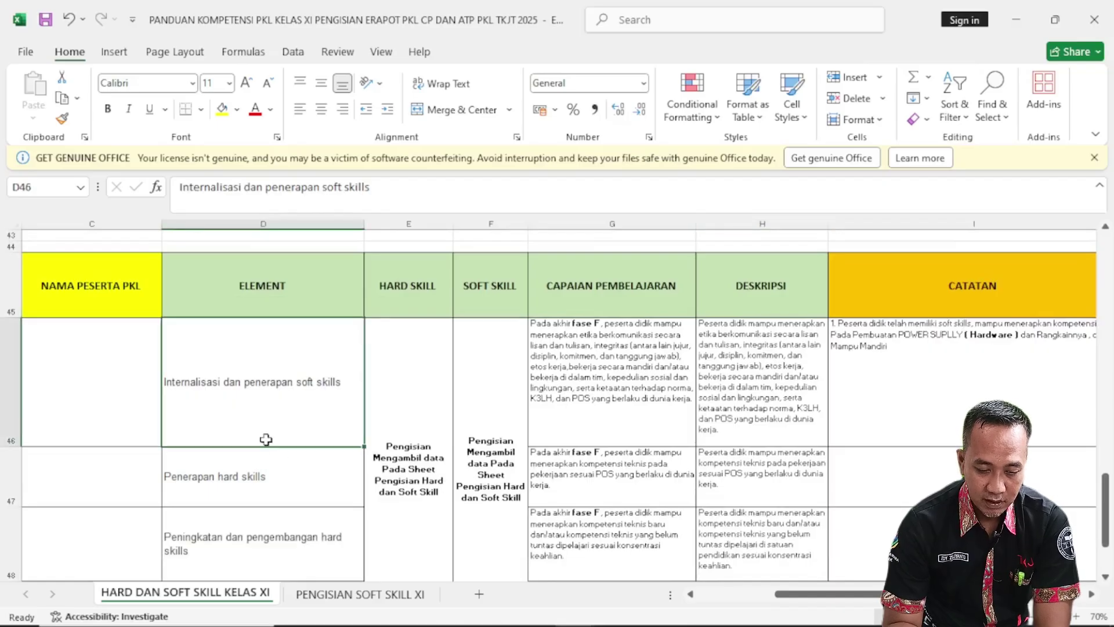
left_click(409, 403)
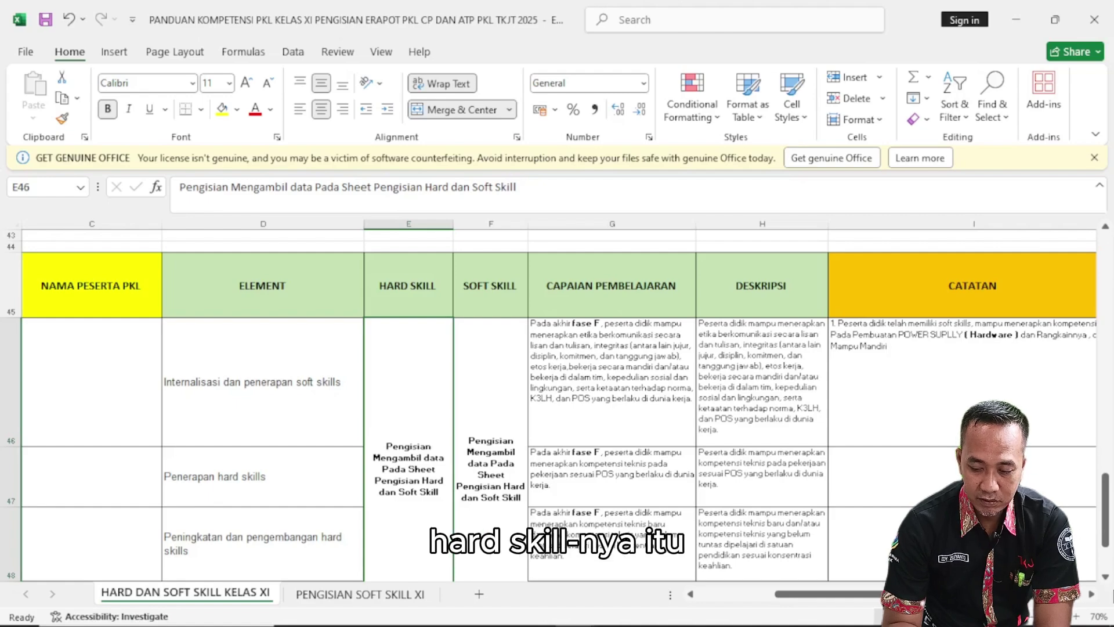
scroll(1104, 580, "down", 2)
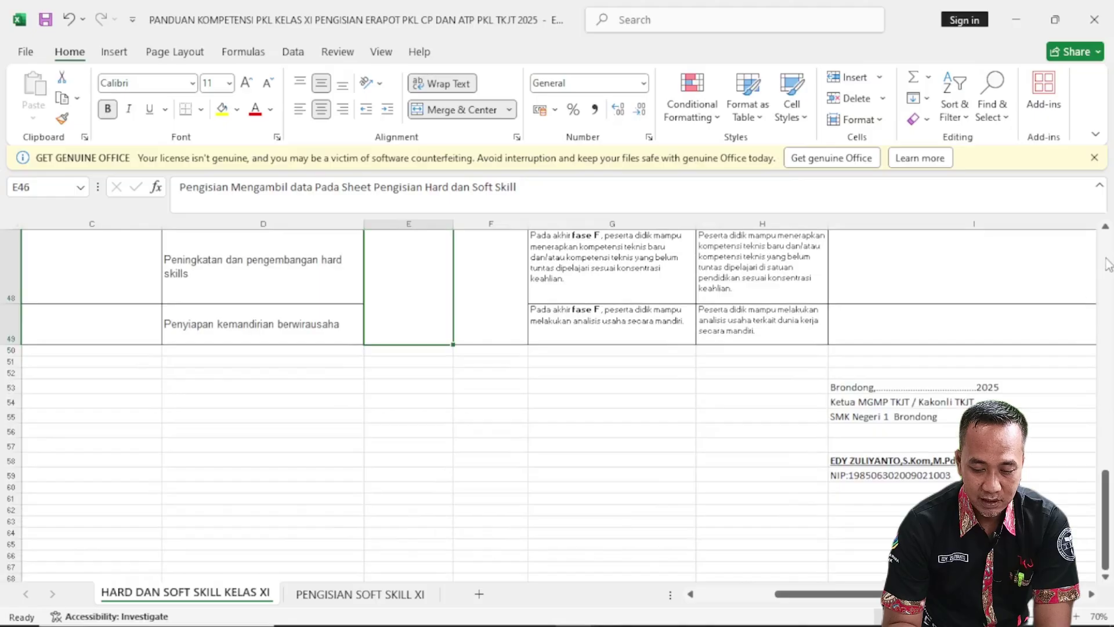
left_click(1106, 228)
scroll(1105, 229, "up", 1)
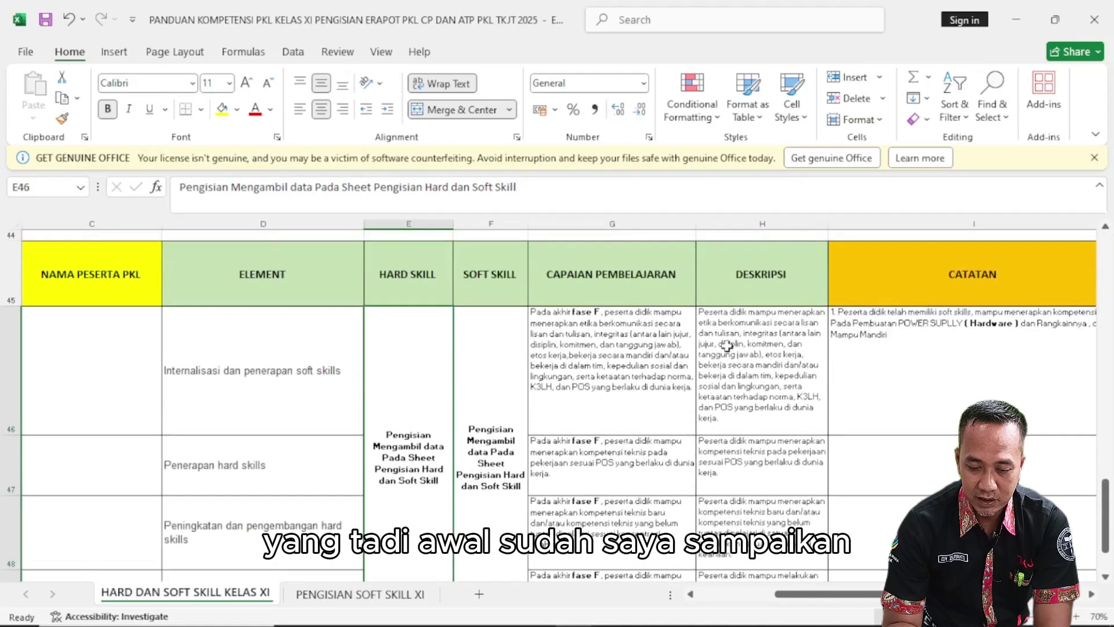
left_click(514, 401)
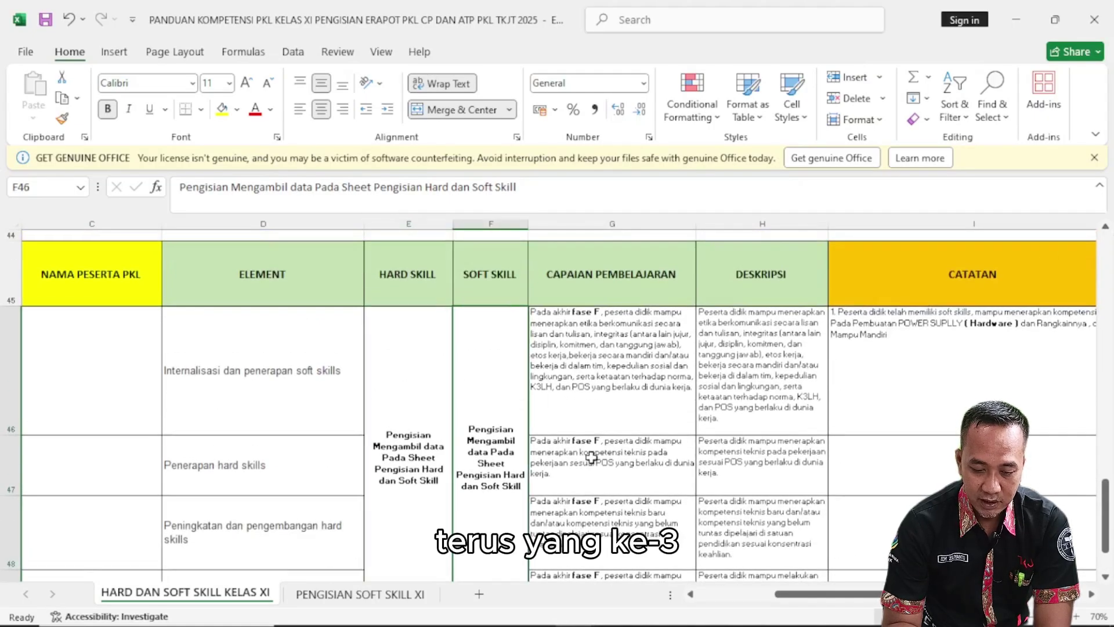
- Switch to the PENGISIAN SOFT SKILL XI sheet and bring its Fase F title and the HARD SKILL and SOFT SKILL headings into view
left_click(381, 597)
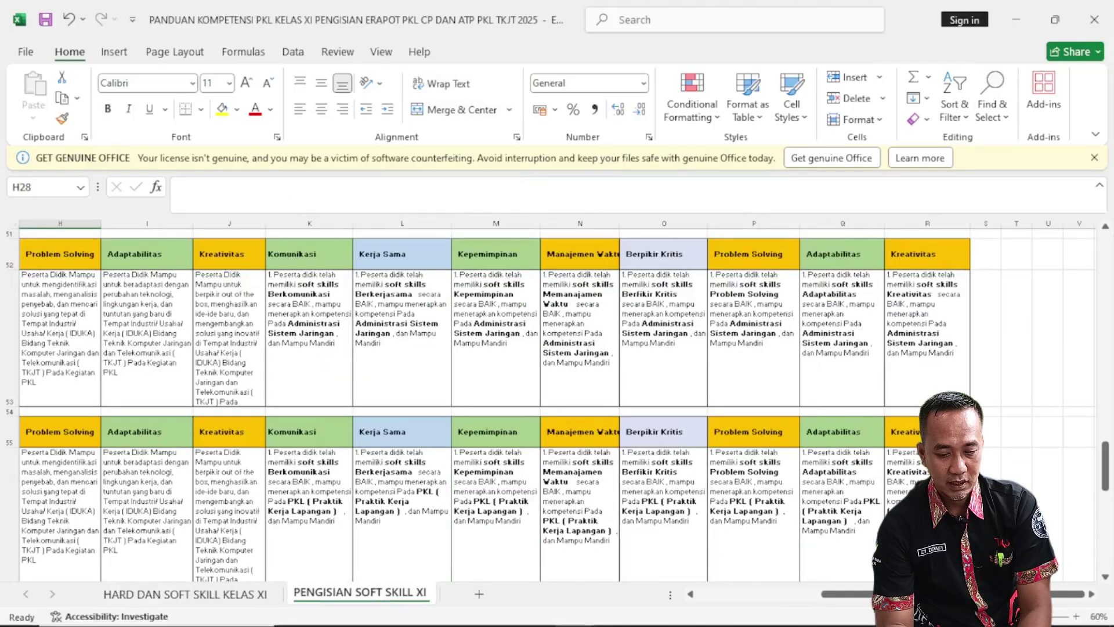
scroll(1086, 443, "up", 12)
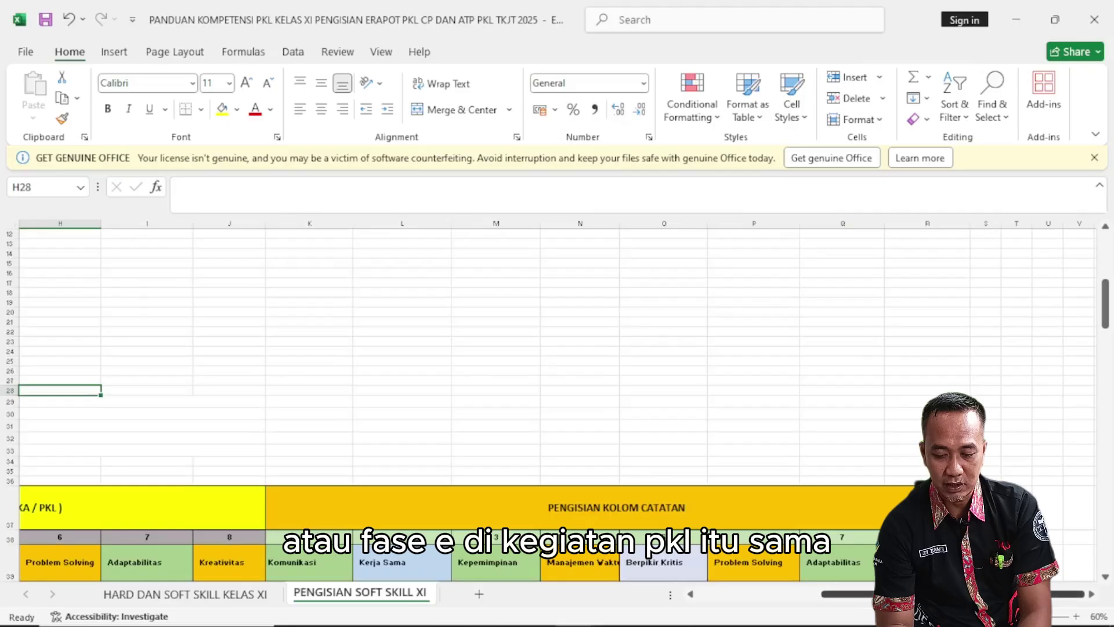
double_click(691, 593)
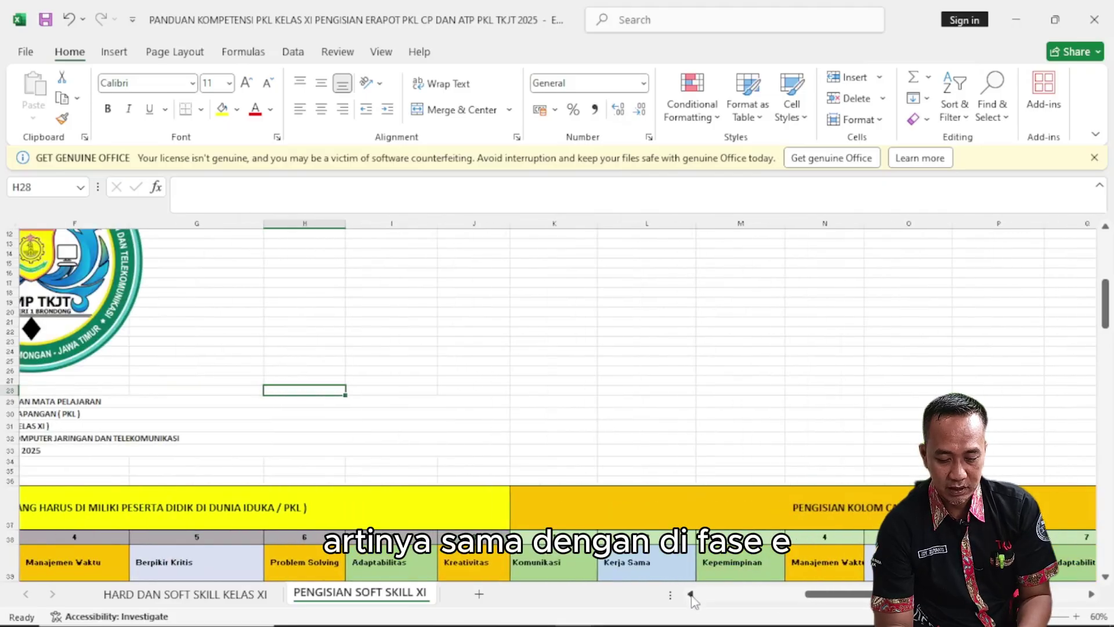
left_click(690, 594)
left_click(690, 594)
left_click(690, 594)
left_click(691, 593)
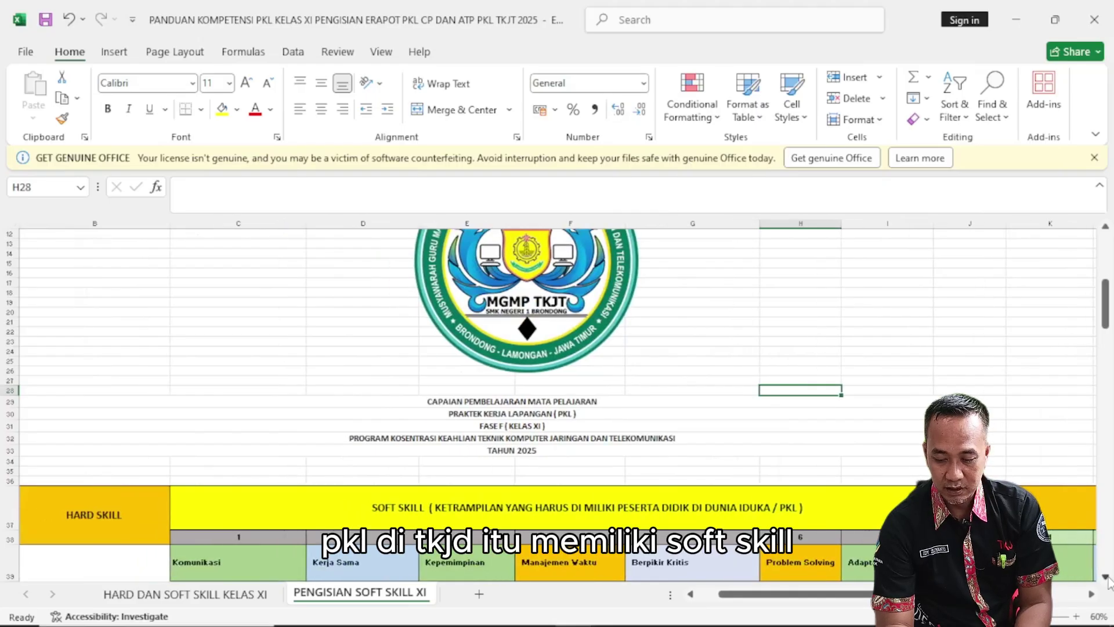
scroll(1109, 582, "down", 1)
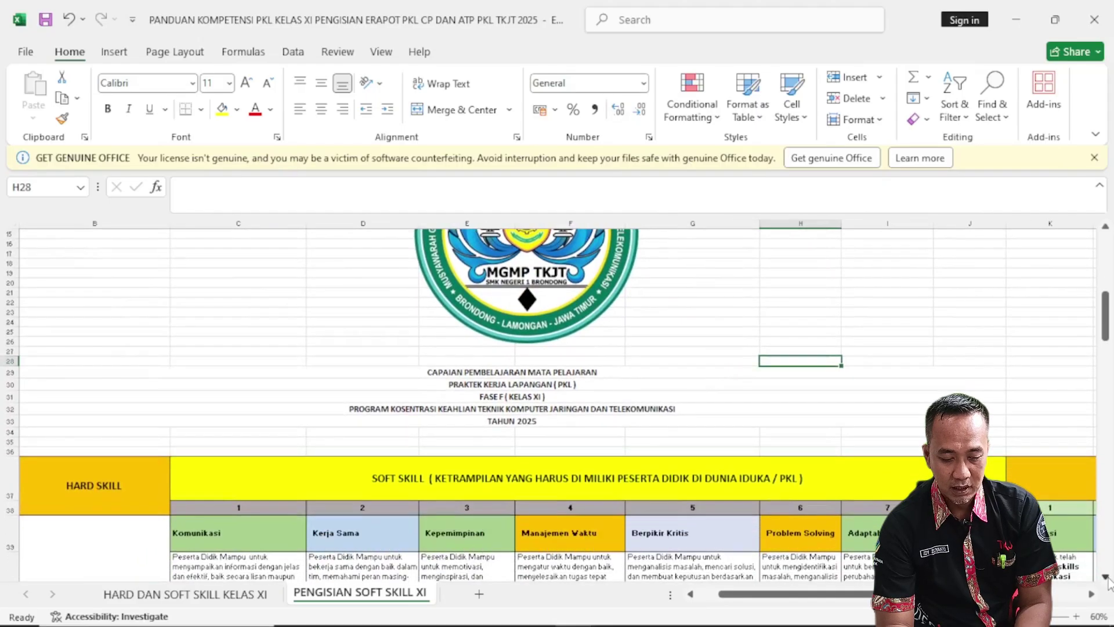
left_click(1106, 578)
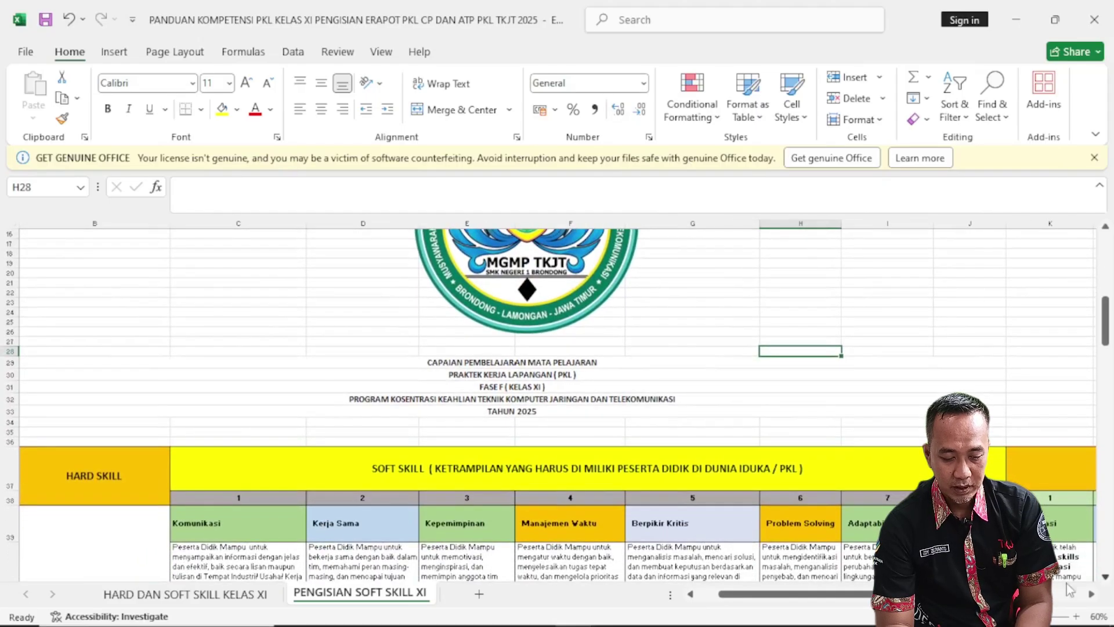
- Go through the soft skill headings in row 39 one by one, from Kerja Sama in column D to Kreativitas in column J
left_click(365, 528)
left_click(460, 526)
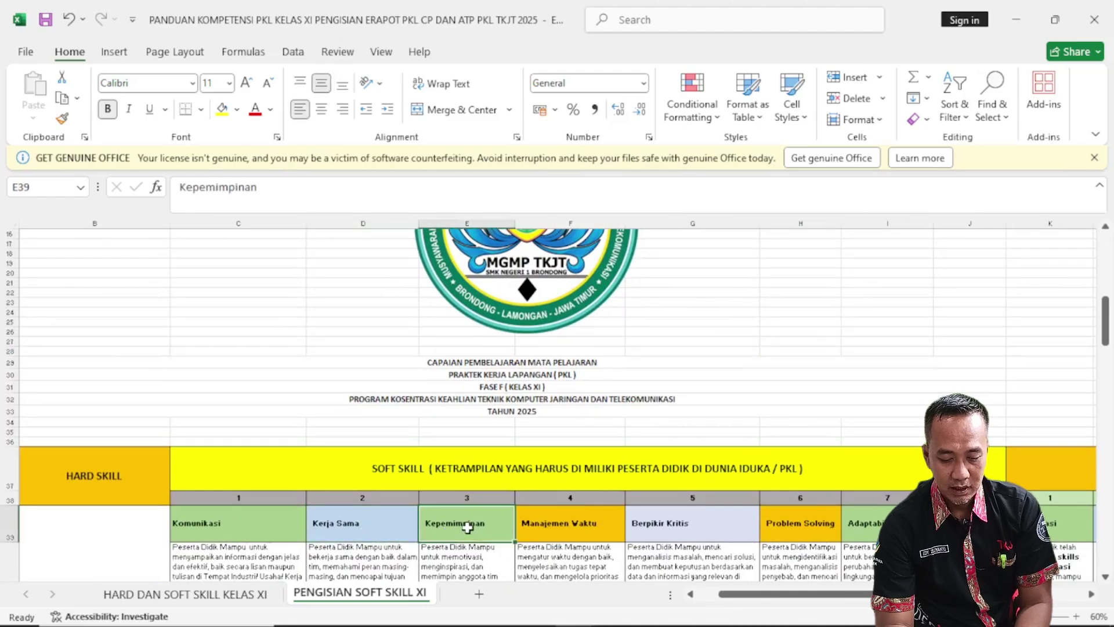
left_click(569, 526)
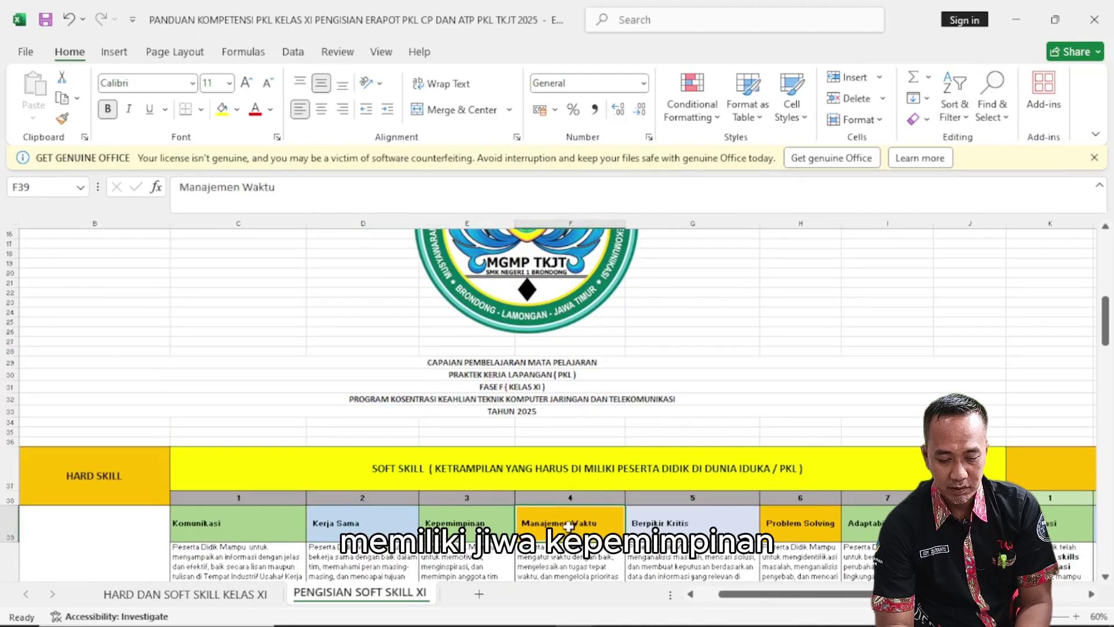
left_click(683, 524)
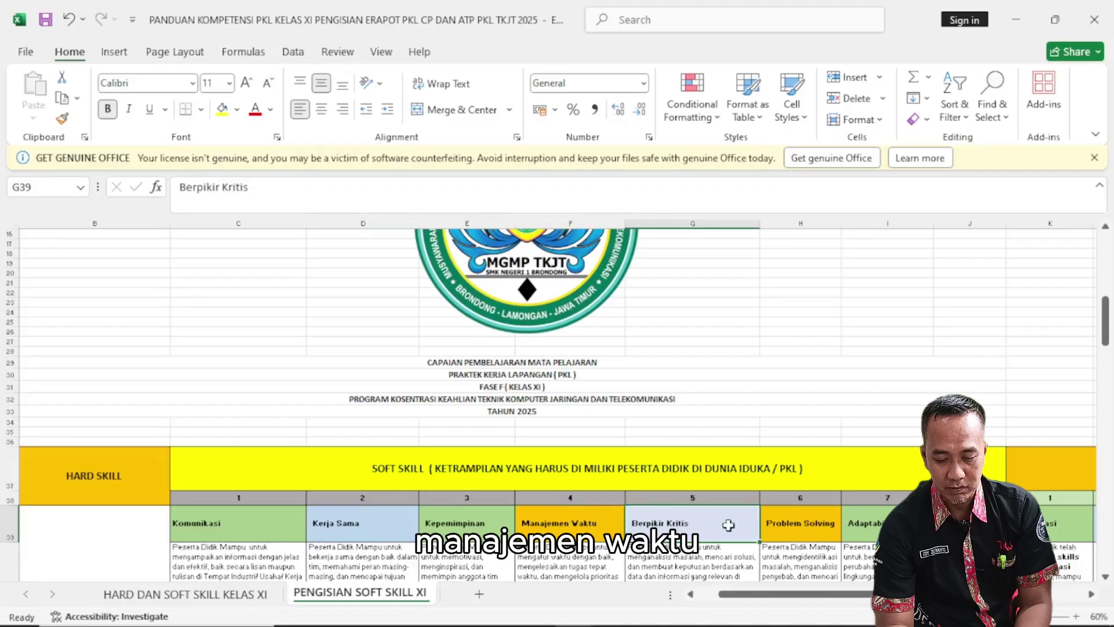
left_click(800, 530)
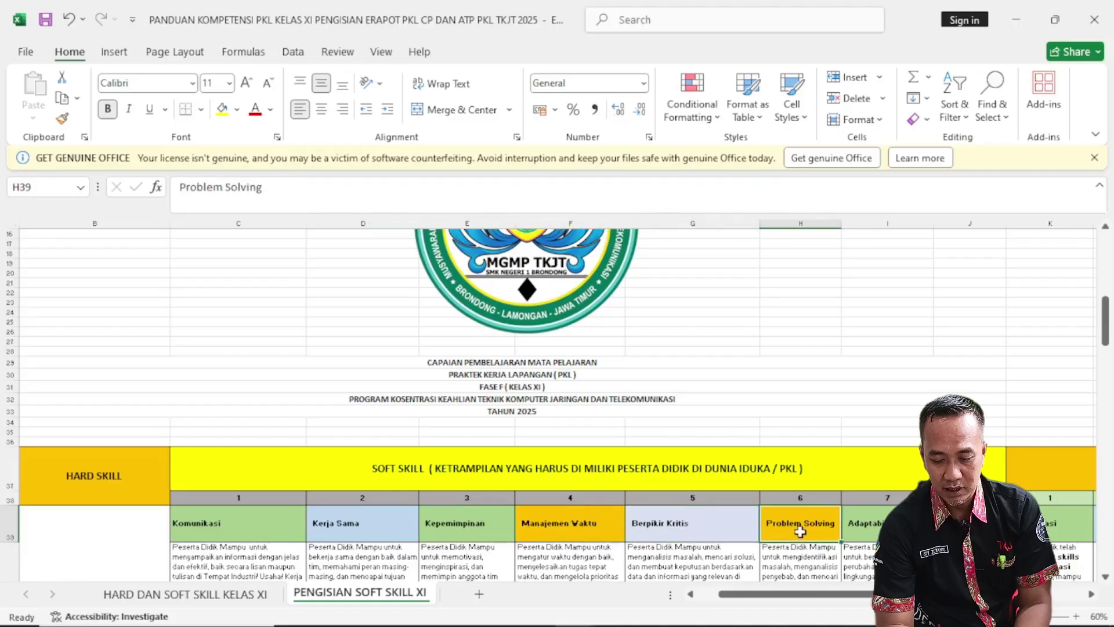
left_click(876, 527)
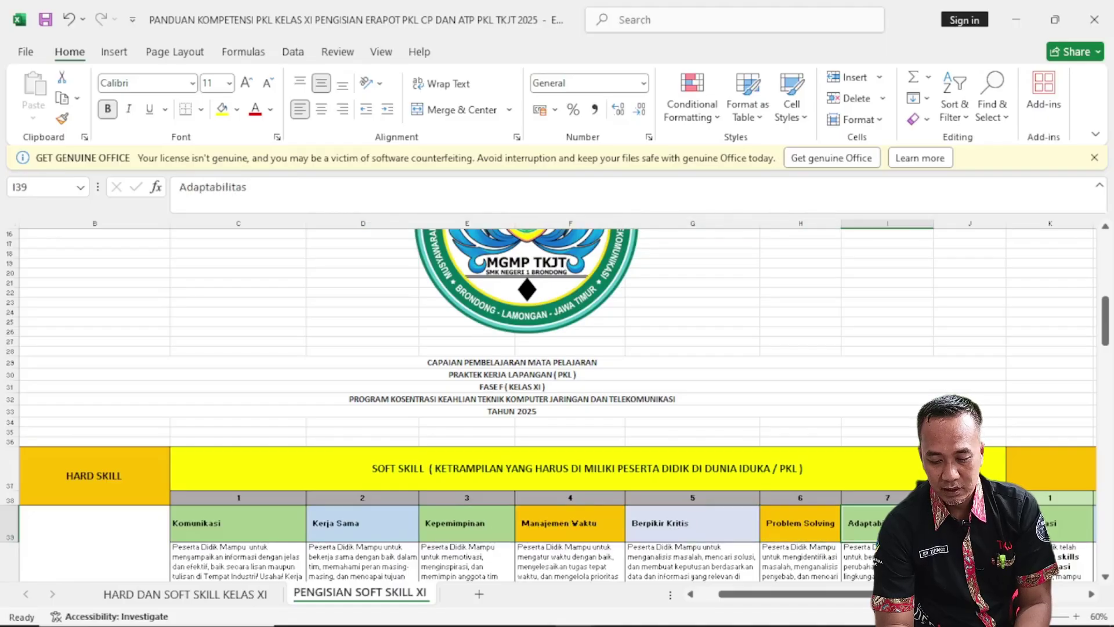
left_click(970, 523)
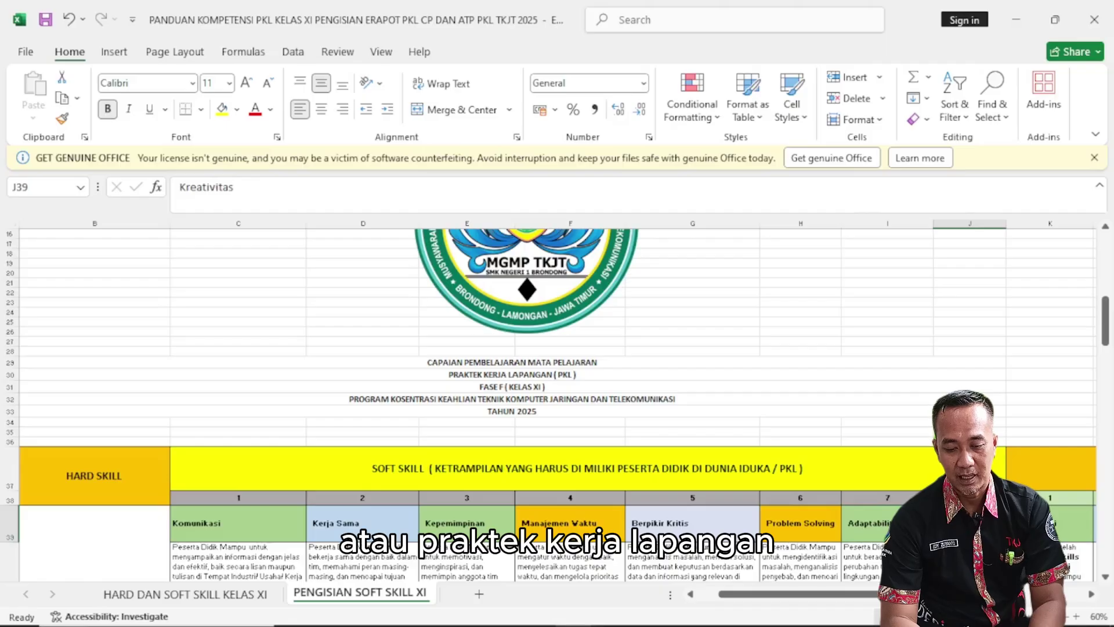
- Review the soft skill descriptions in row 40 and select their hard skill, Perencanaan dan Pengalamatan Jaringan, in B39
scroll(1104, 574, "down", 2)
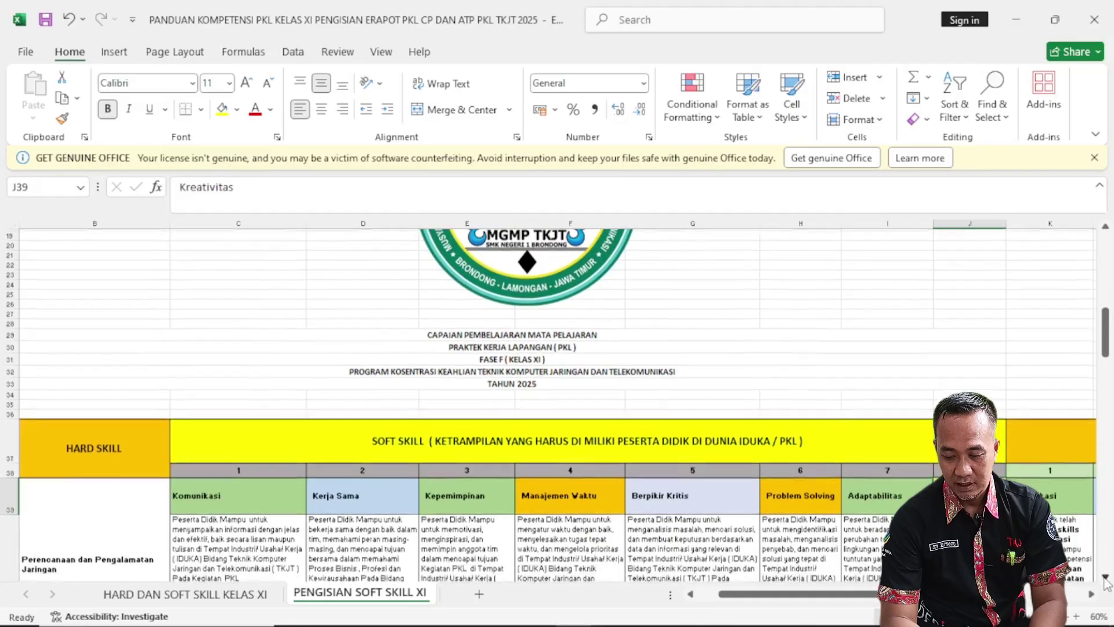
scroll(1106, 582, "down", 3)
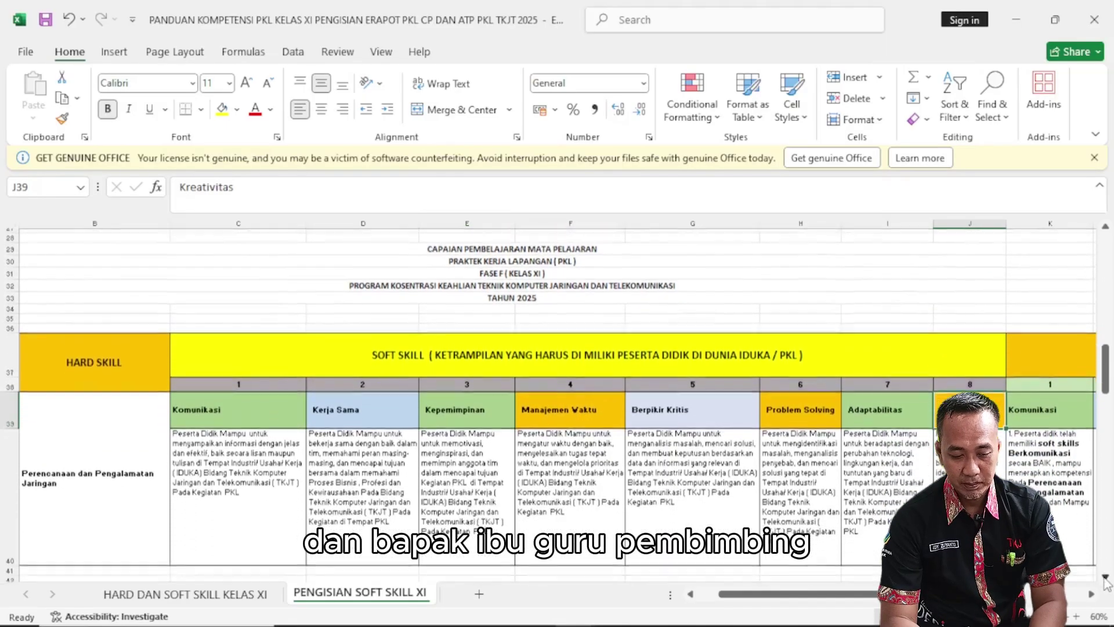
scroll(1106, 582, "down", 1)
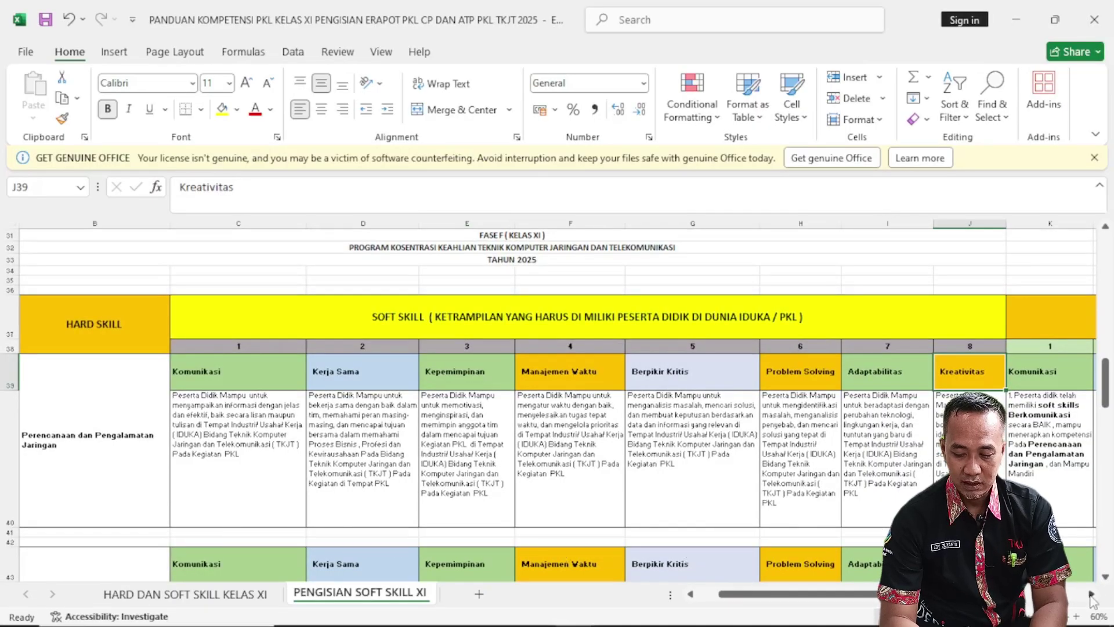
scroll(732, 612, "right", 1)
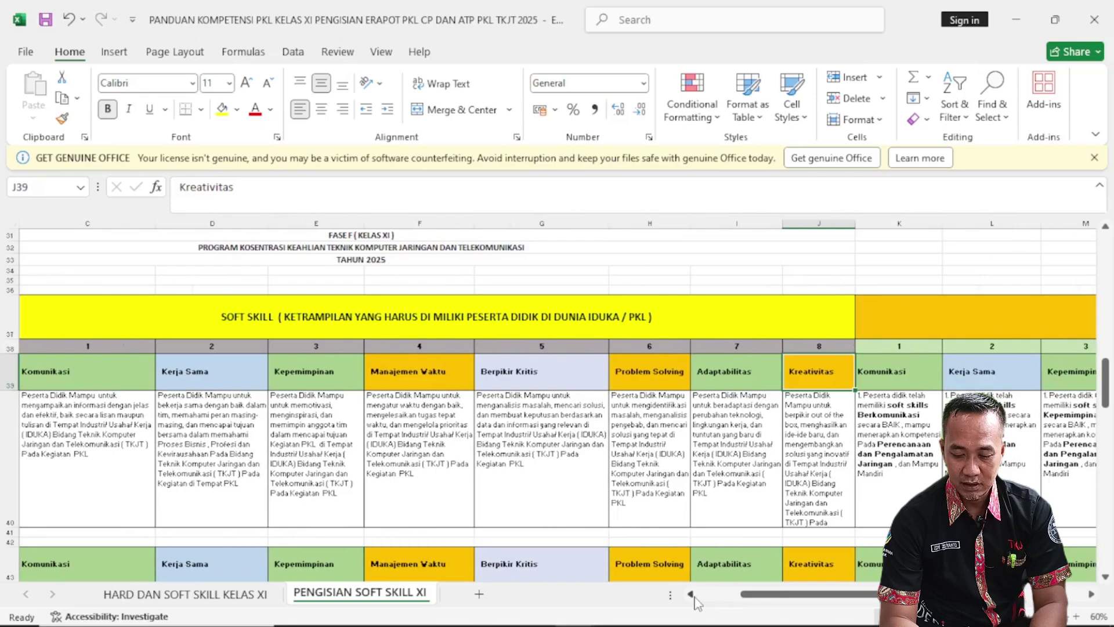
scroll(693, 598, "left", 2)
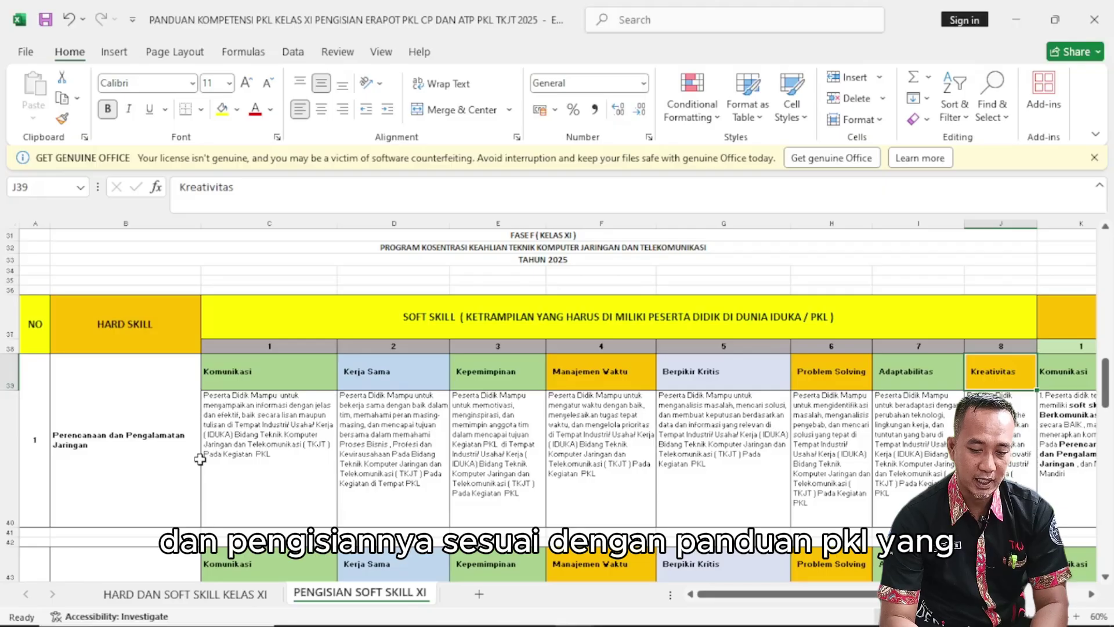
left_click(170, 467)
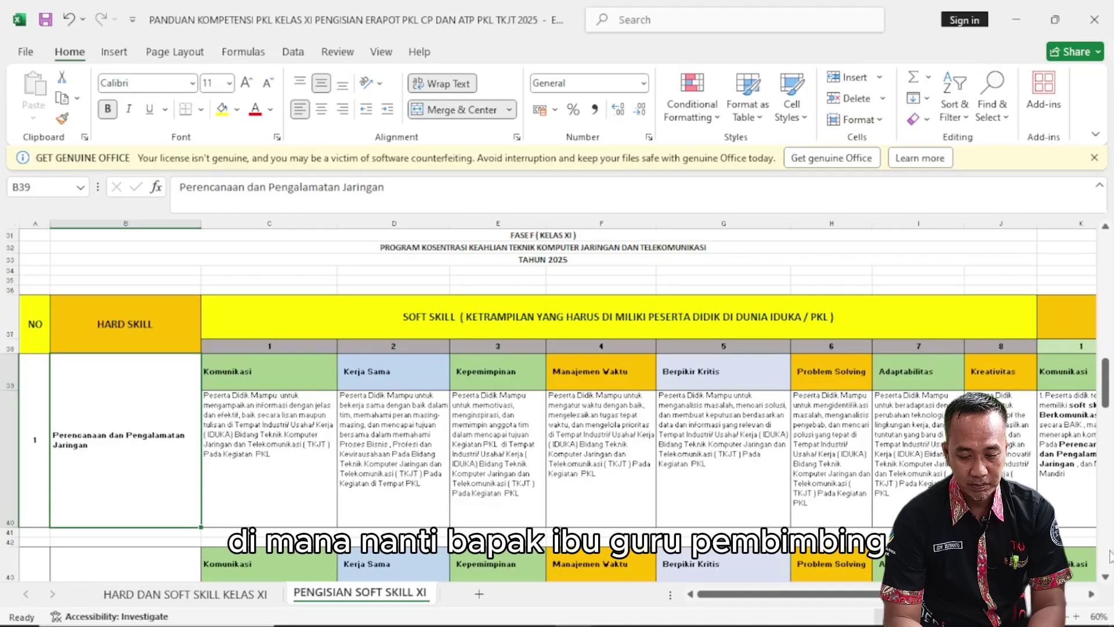
- Review the remaining hard skill rows down to Manajement File Hard / Soft (MS.Office) and its report note texts across to column R
left_click(1106, 579)
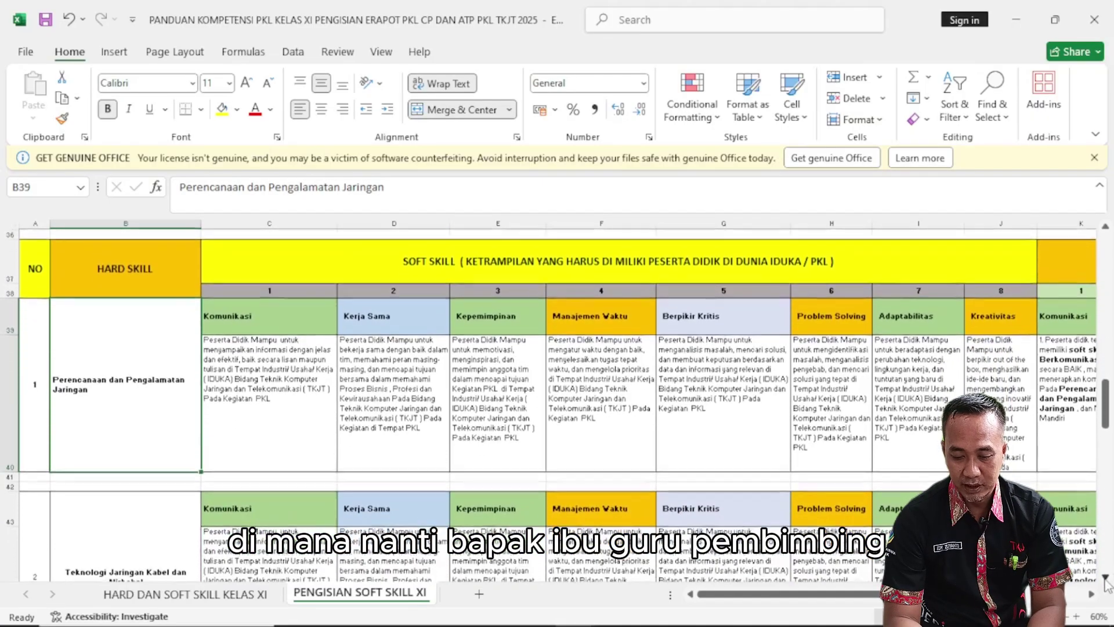
scroll(1106, 582, "down", 5)
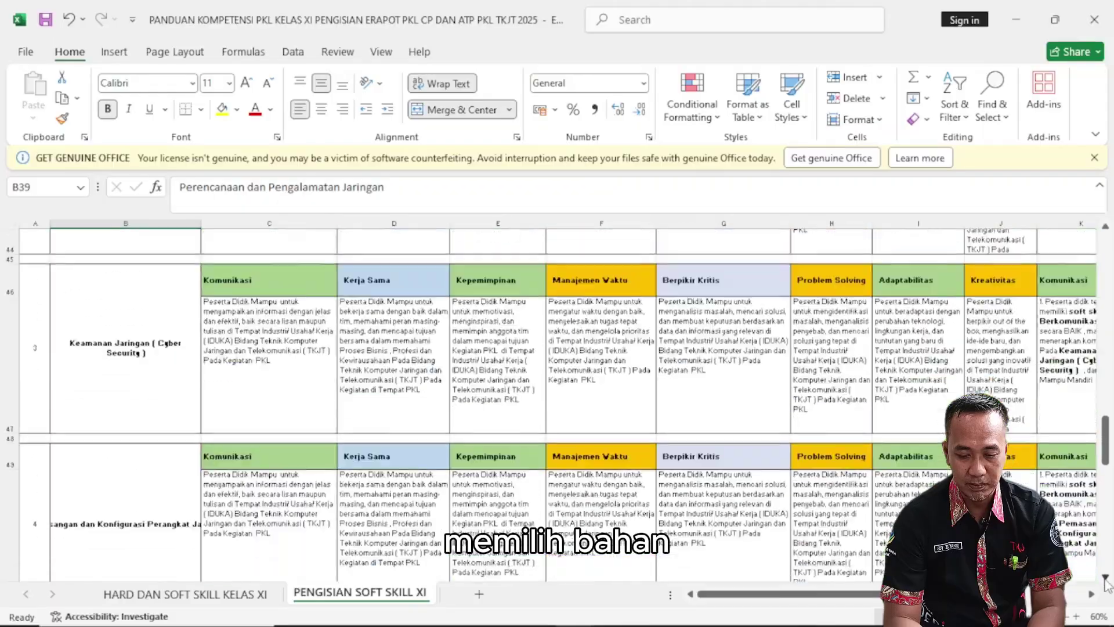
scroll(1106, 582, "down", 6)
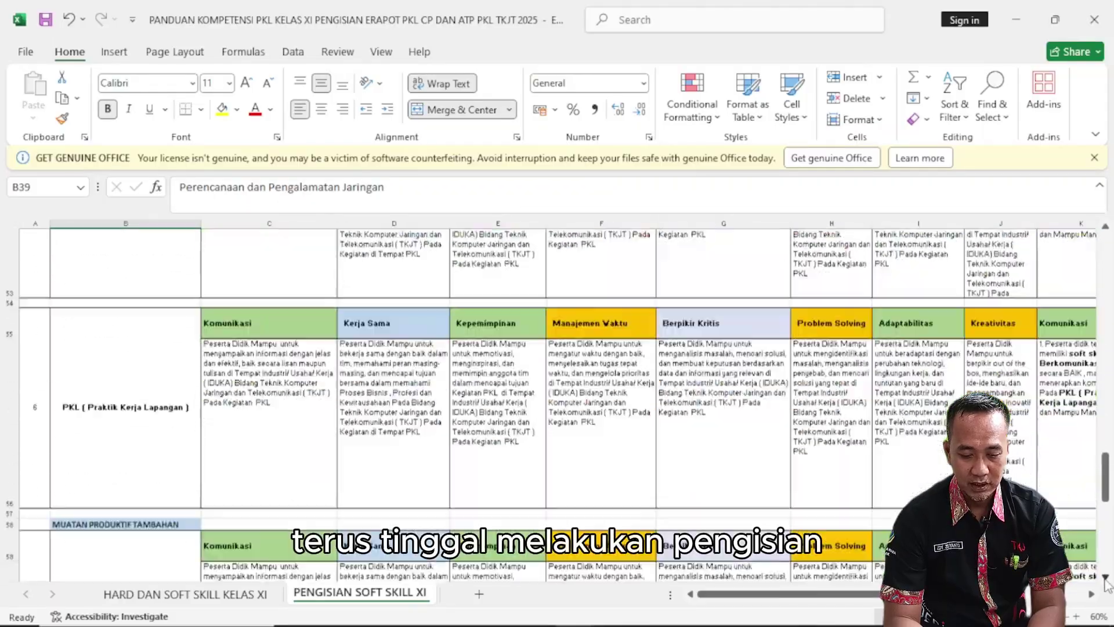
scroll(1106, 582, "down", 6)
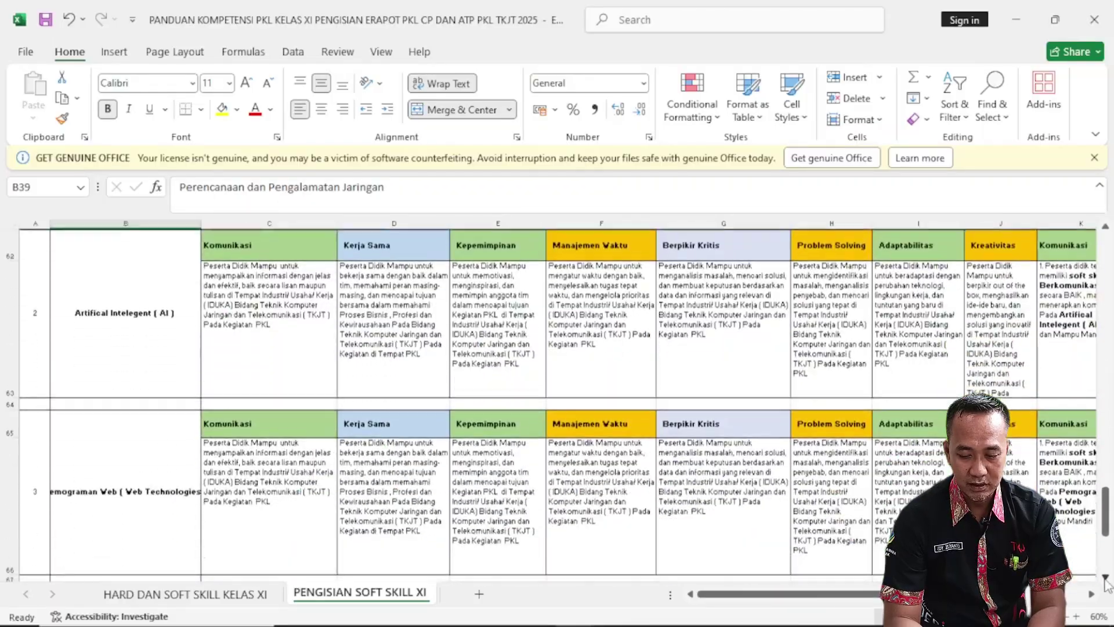
scroll(1106, 582, "down", 5)
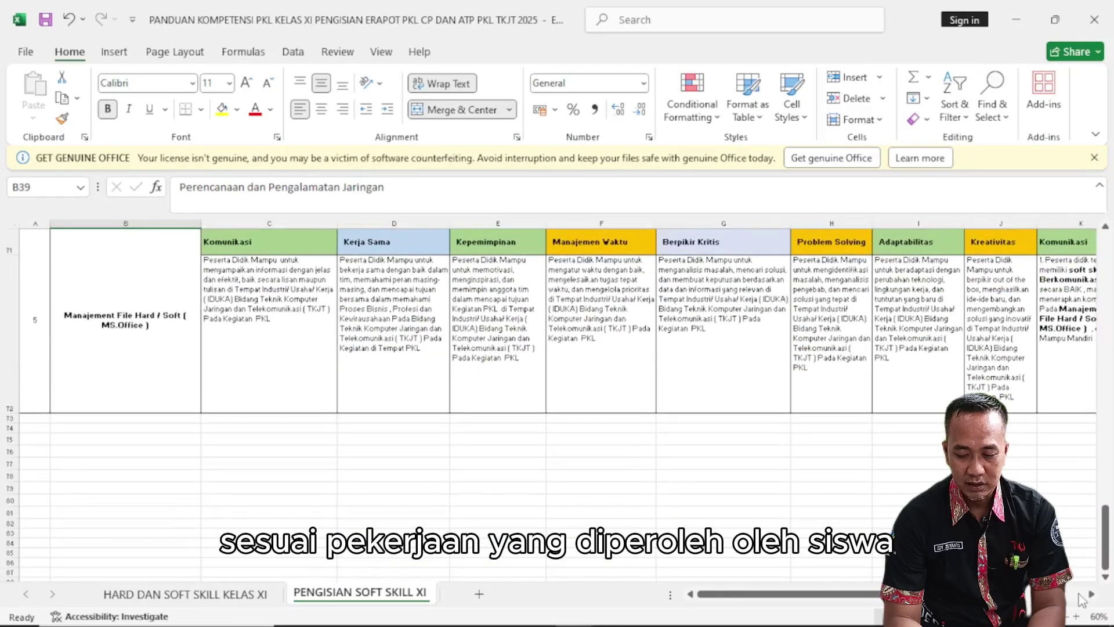
scroll(1095, 601, "right", 6)
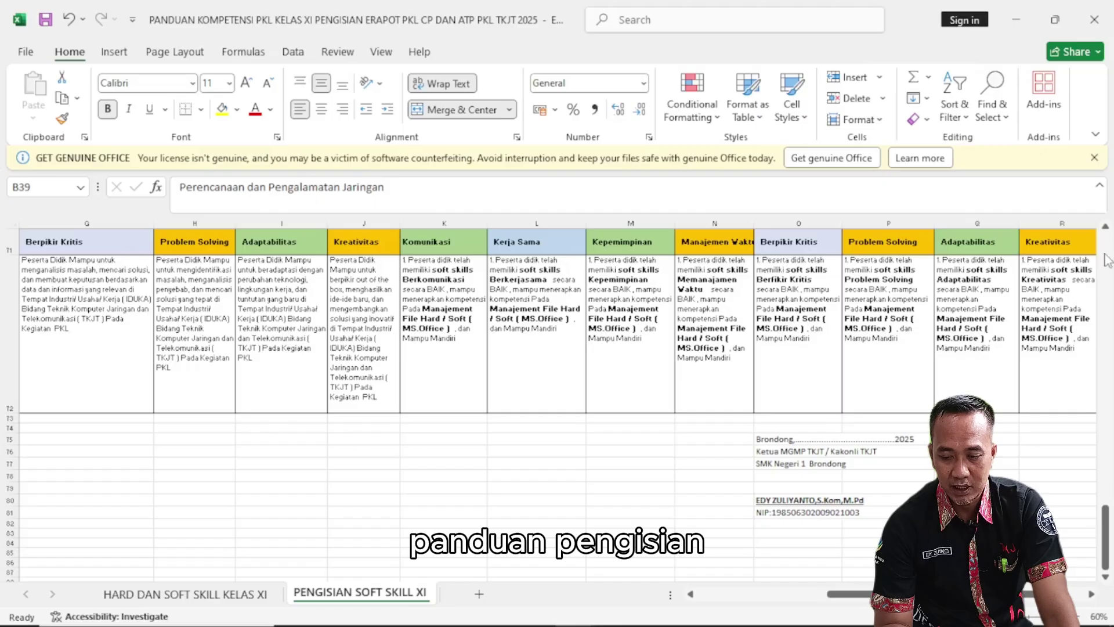
- Return to the start of the PENGISIAN SOFT SKILL XI sheet and show its MGMP TKJT logo and Fase F title
scroll(1108, 259, "up", 7)
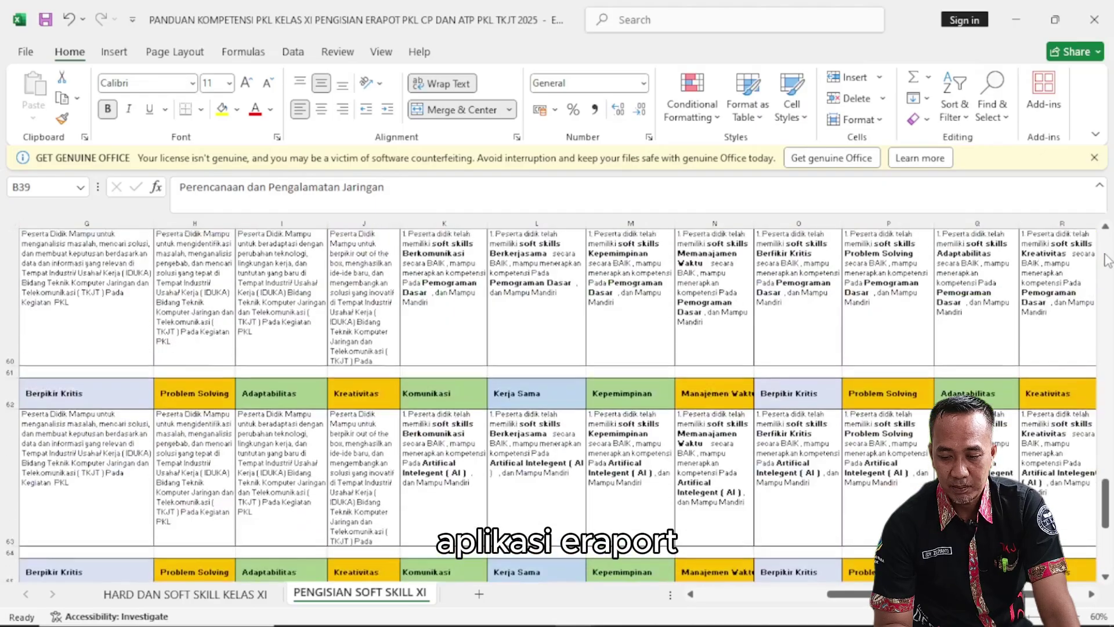
scroll(1109, 259, "up", 15)
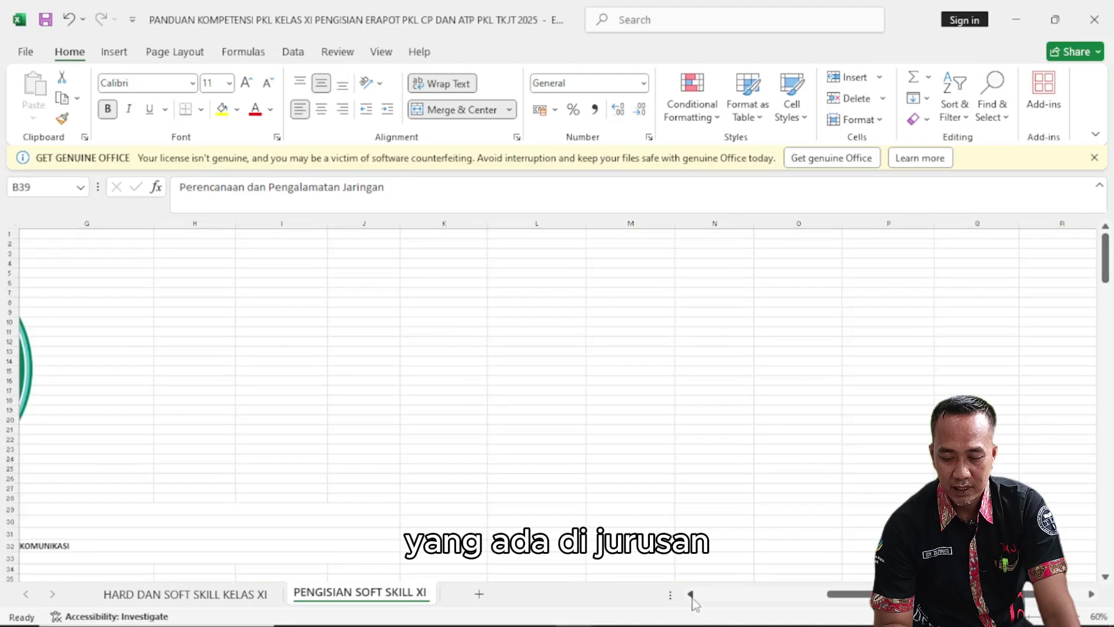
left_click(690, 594)
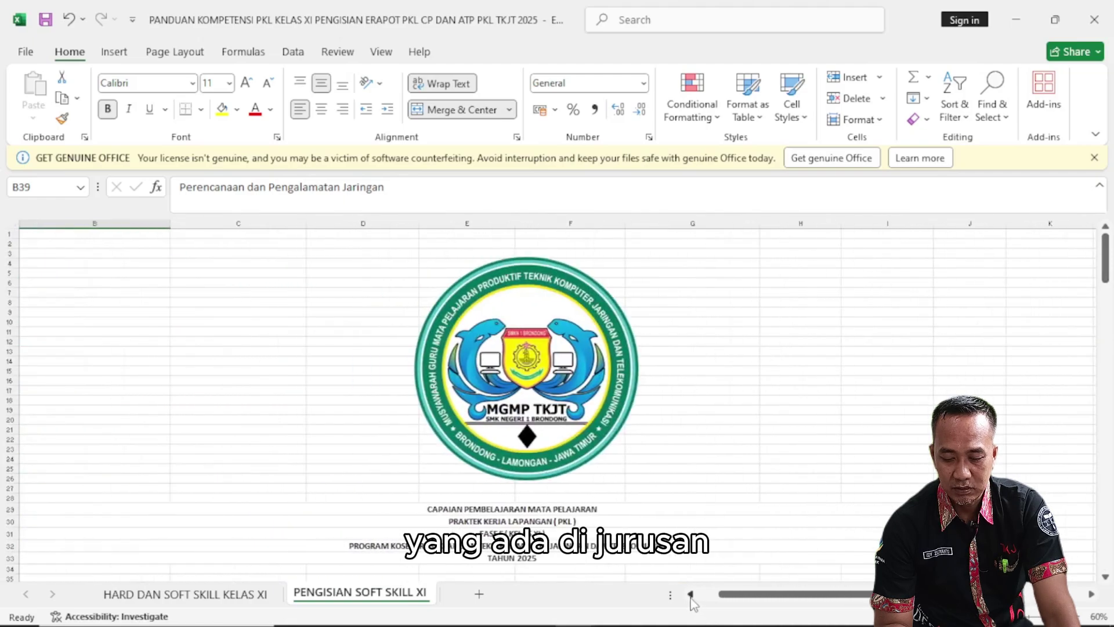
left_click(1106, 580)
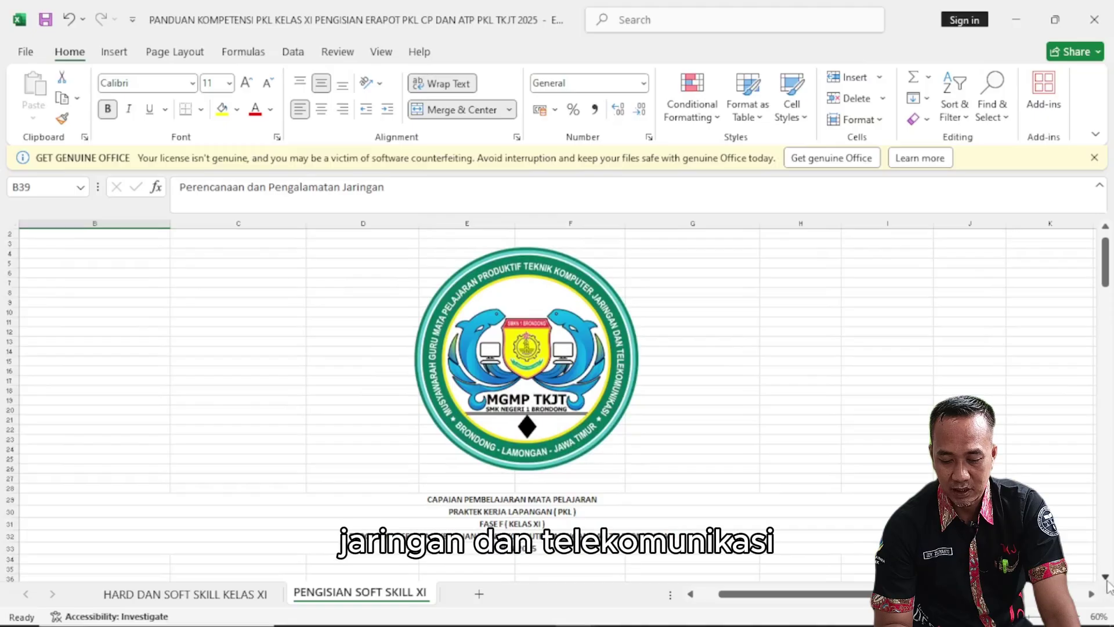
left_click(1105, 578)
left_click(1105, 579)
left_click(1106, 579)
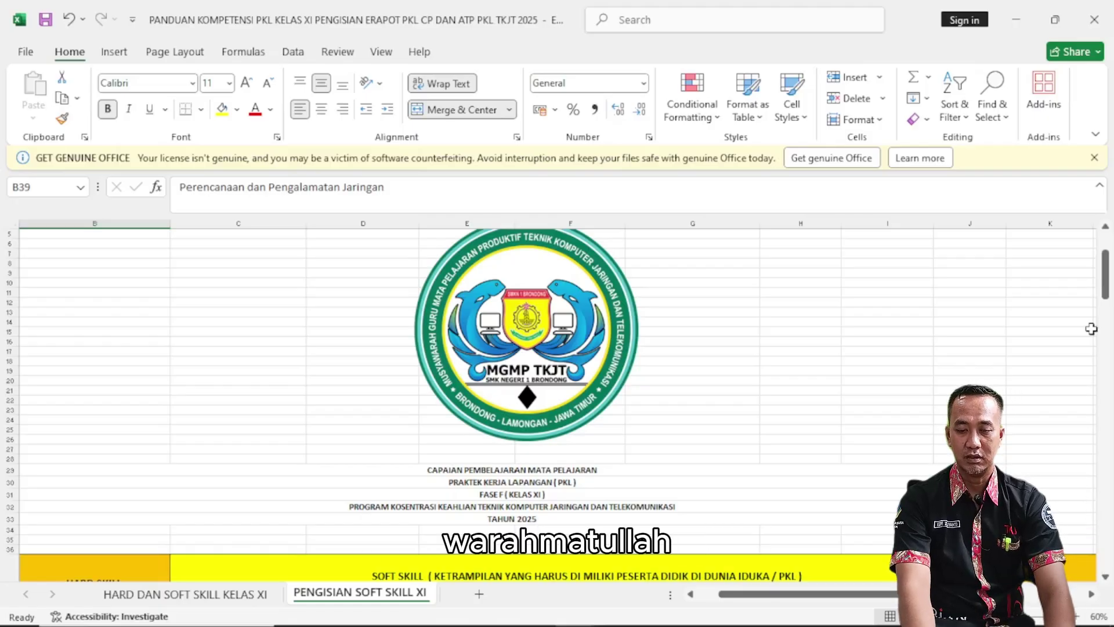
left_click(1104, 227)
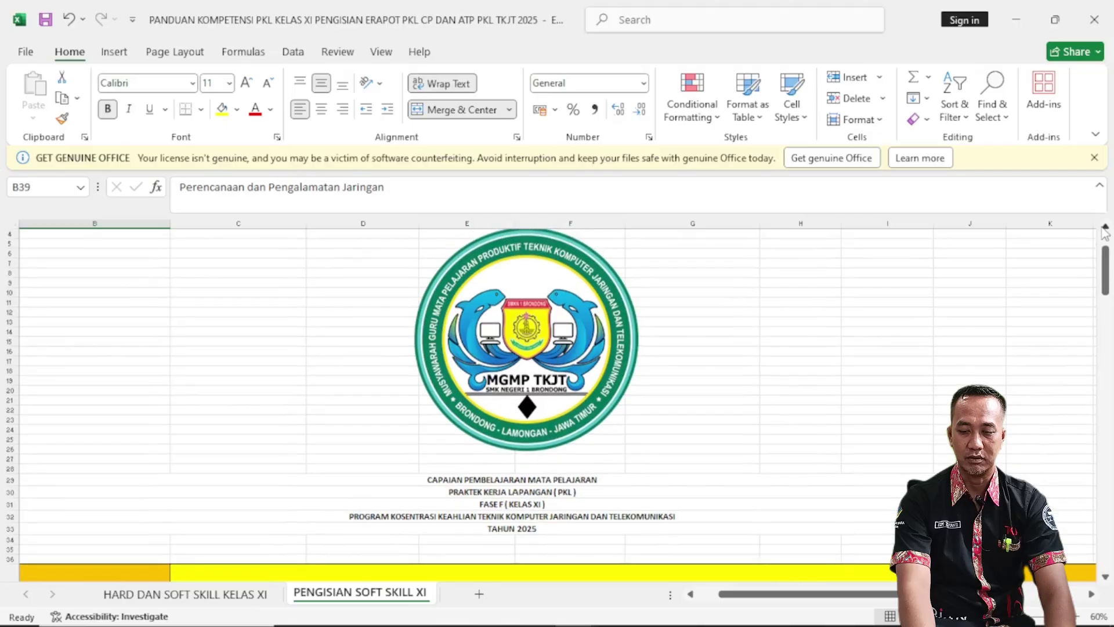
left_click(1105, 227)
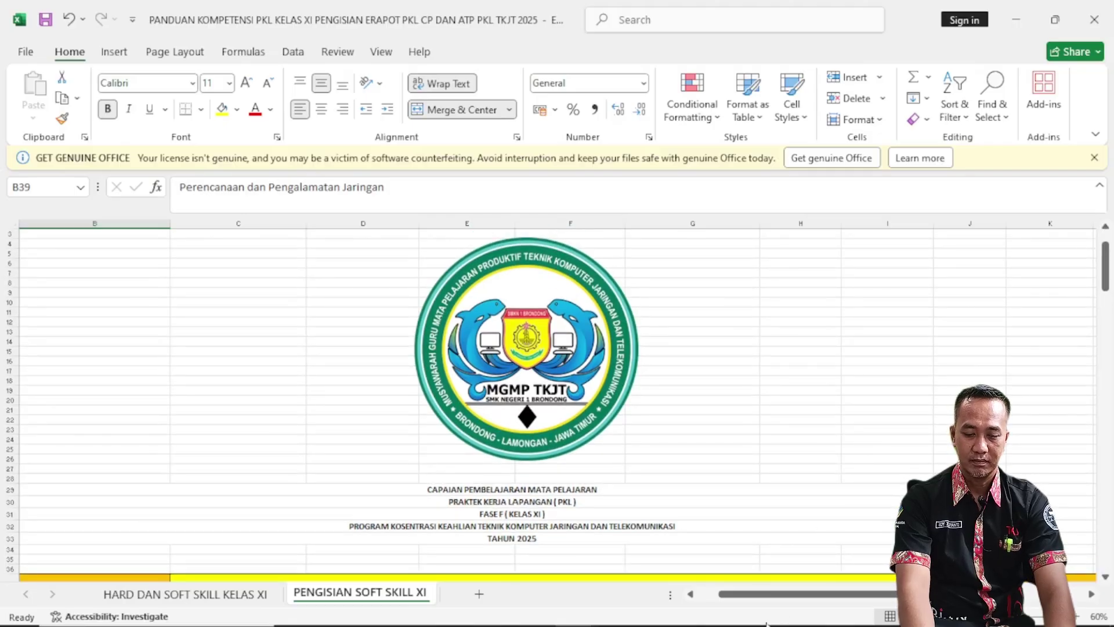